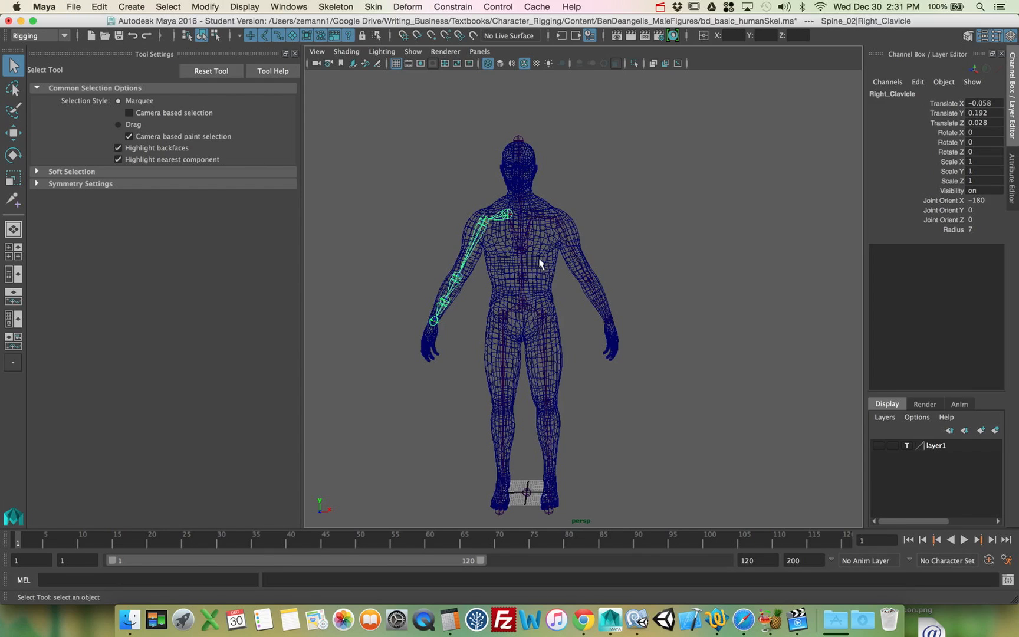
Step: Select the left hip joint and examine the left leg's joint chain from the hip down to the toes
alt+drag(543, 277, 525, 284)
click(545, 277)
key(f)
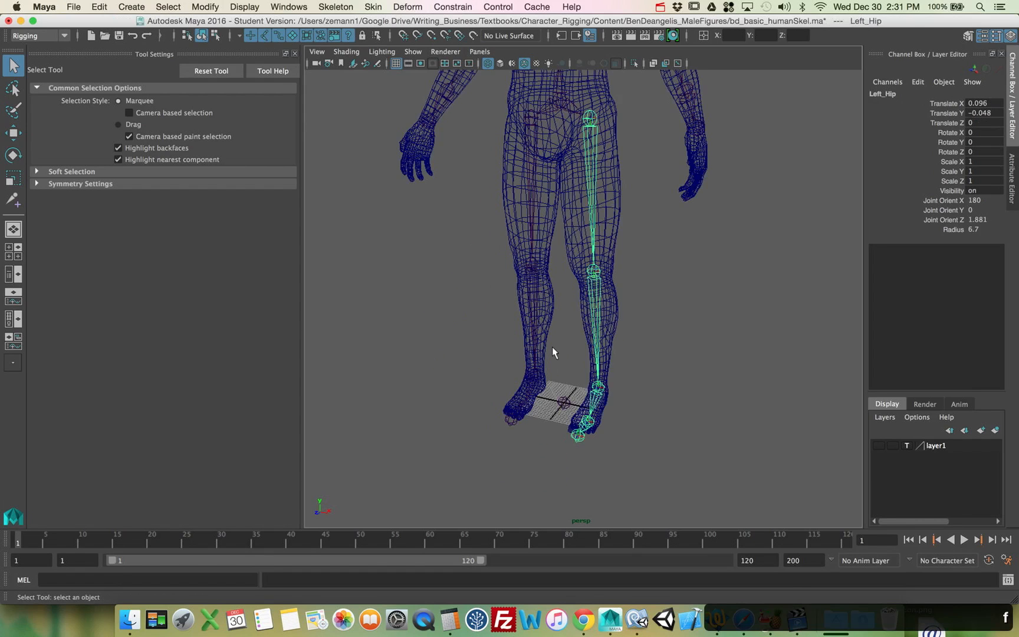
alt+drag(552, 347, 591, 318)
alt+middle_drag(591, 318, 578, 336)
alt+drag(578, 336, 581, 363)
alt+middle_drag(580, 363, 582, 381)
alt+drag(582, 381, 557, 375)
alt+middle_drag(574, 382, 544, 434)
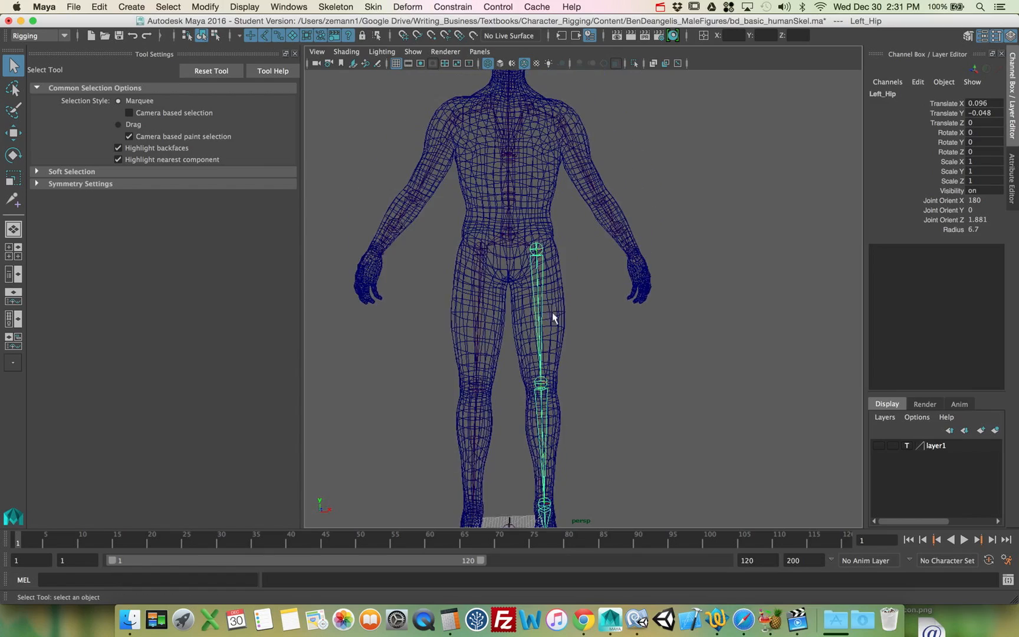
Step: Select the root joint and inspect the complete skeleton hierarchy inside the body mesh
click(509, 236)
alt+drag(620, 340, 703, 405)
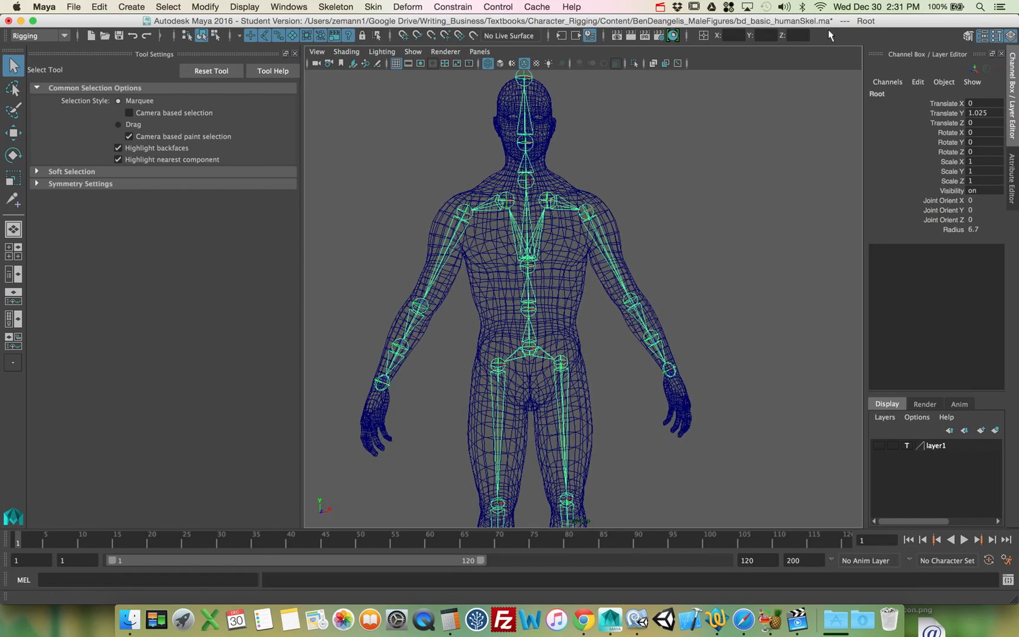
alt+drag(723, 156, 672, 236)
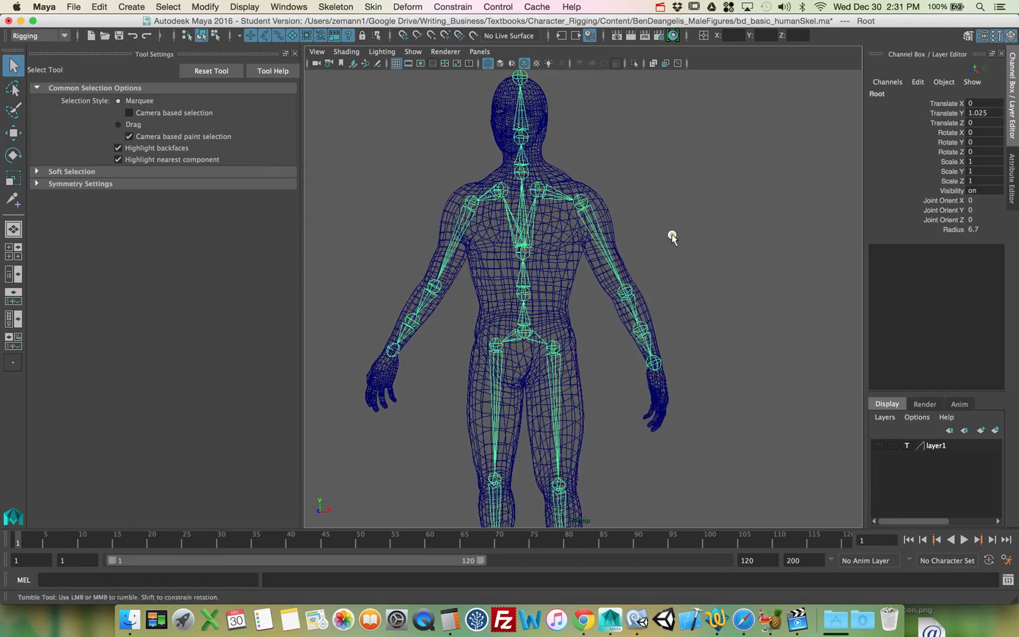
alt+middle_drag(533, 268, 563, 227)
alt+right_drag(563, 227, 533, 234)
alt+middle_drag(509, 289, 508, 291)
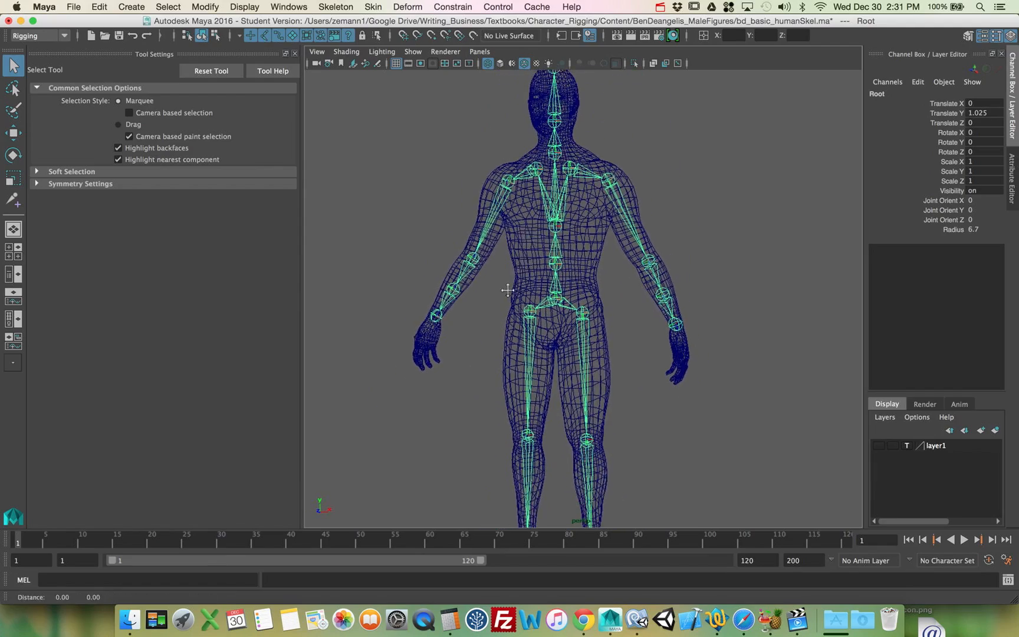
alt+drag(508, 291, 546, 259)
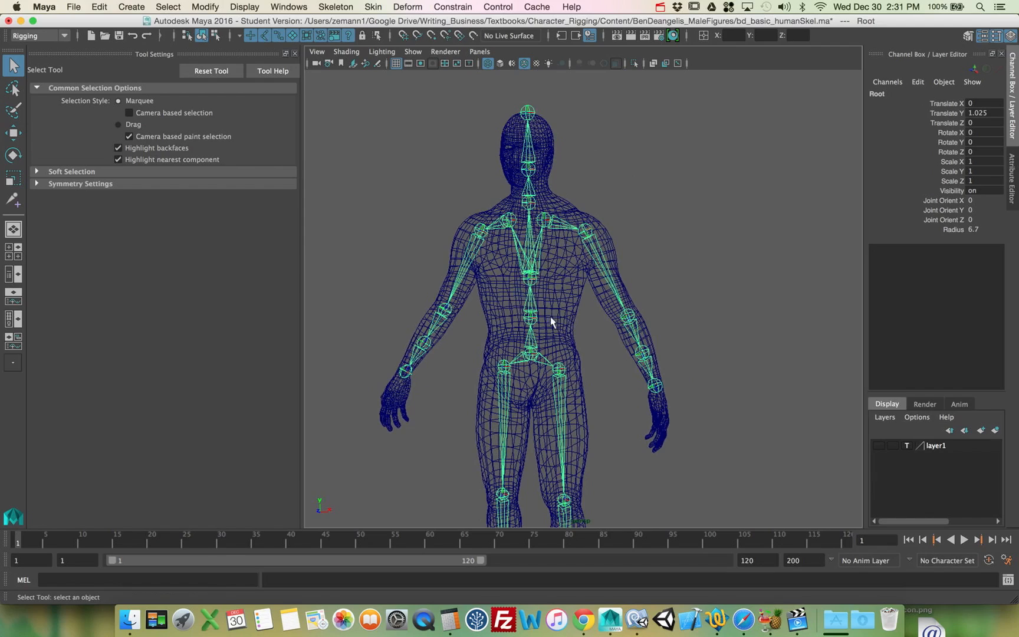
alt+drag(550, 318, 610, 239)
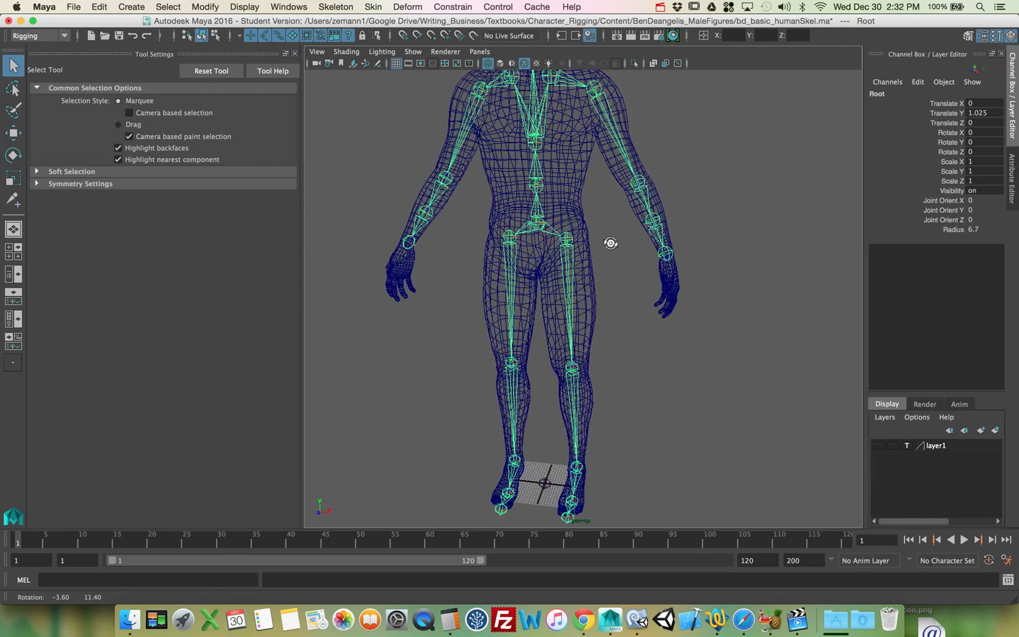
Step: Select the left hip joint and activate the Move tool to check its axes
click(576, 250)
click(561, 257)
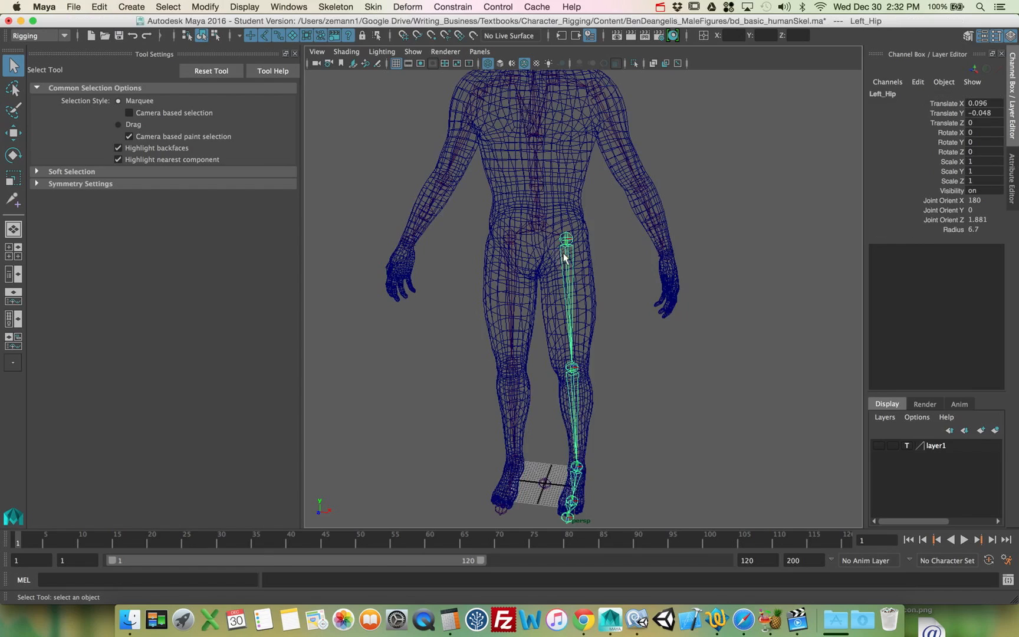
key(w)
alt+drag(610, 300, 624, 268)
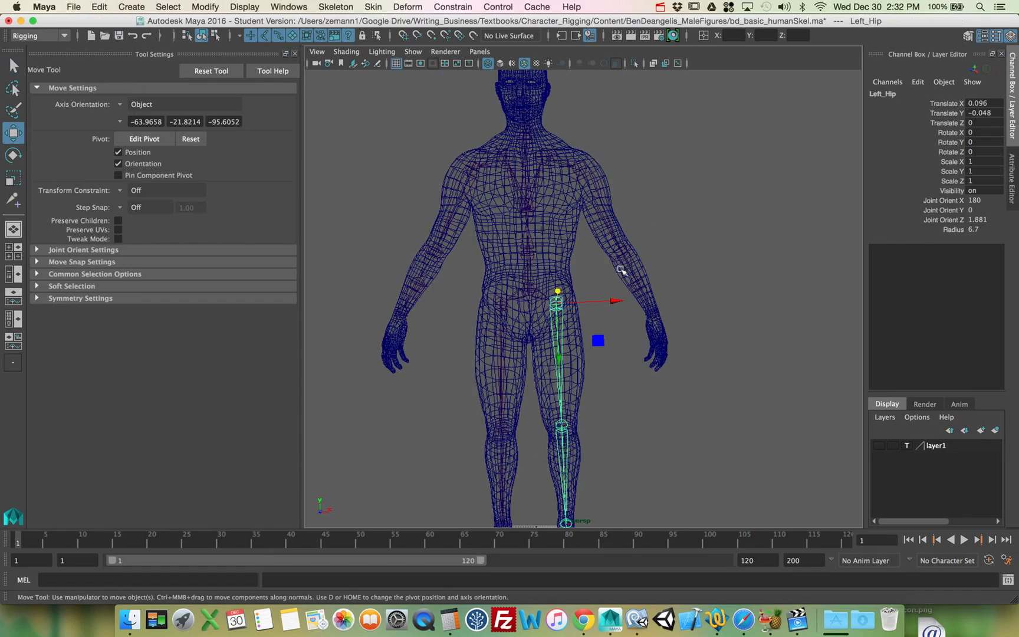
Step: Select the left clavicle joint, check its move axes, and examine the arm chain down to the wrist with the Select tool active
click(590, 174)
alt+drag(591, 174, 651, 367)
click(575, 264)
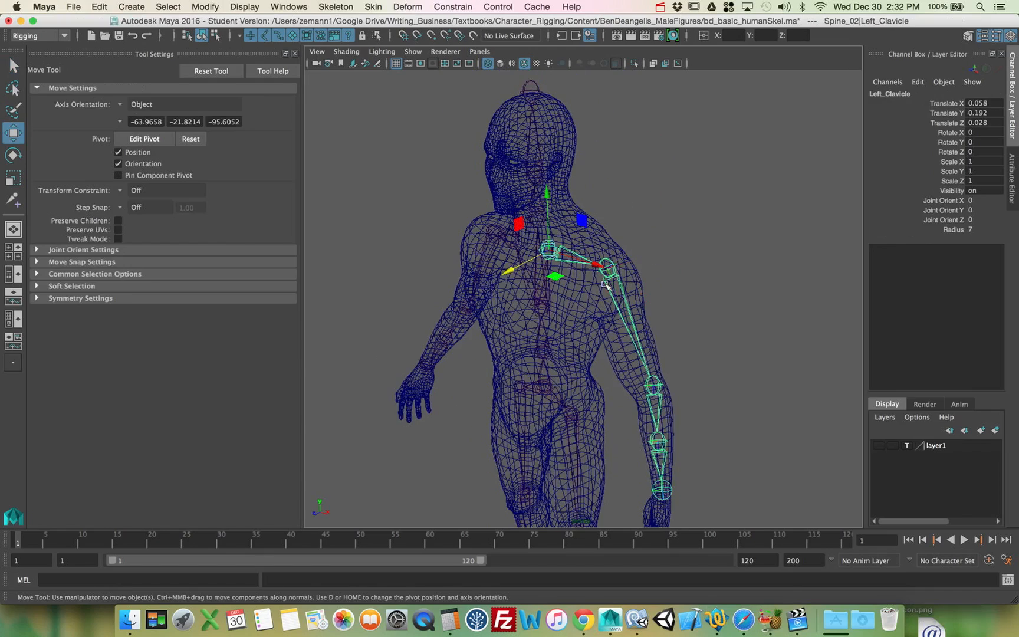
mouse_move(637, 295)
alt+mouse_down()
mouse_move(634, 304)
mouse_move(621, 291)
alt+mouse_up()
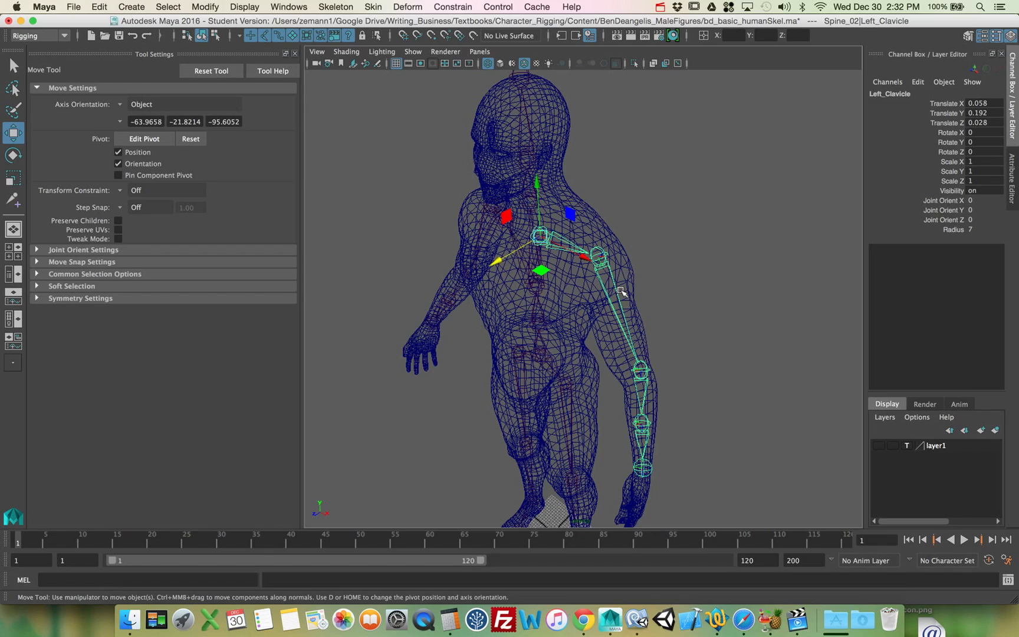
alt+drag(594, 330, 613, 310)
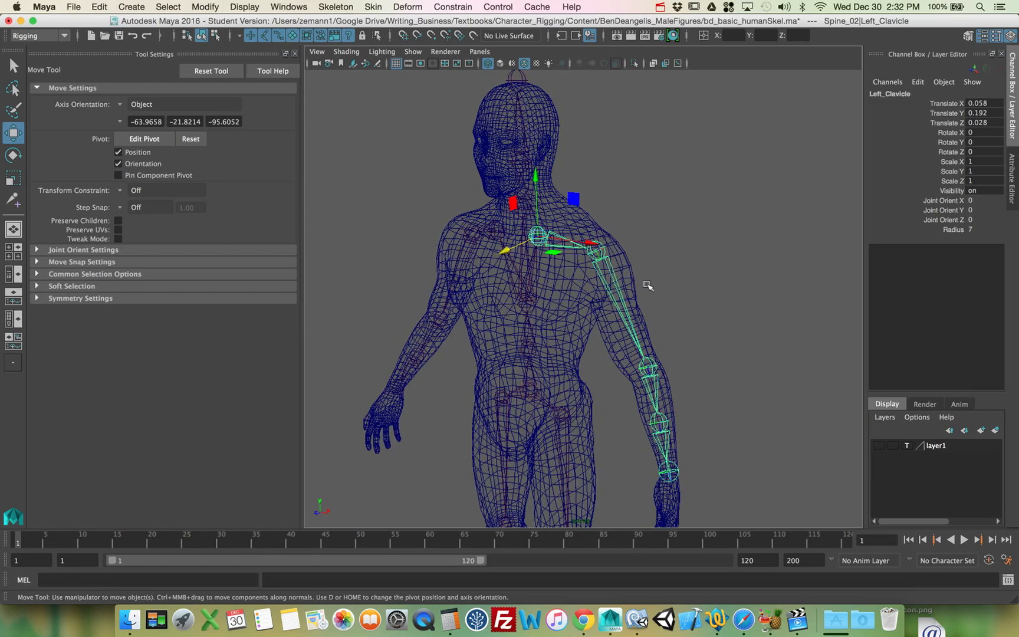
alt+drag(653, 282, 642, 289)
key(q)
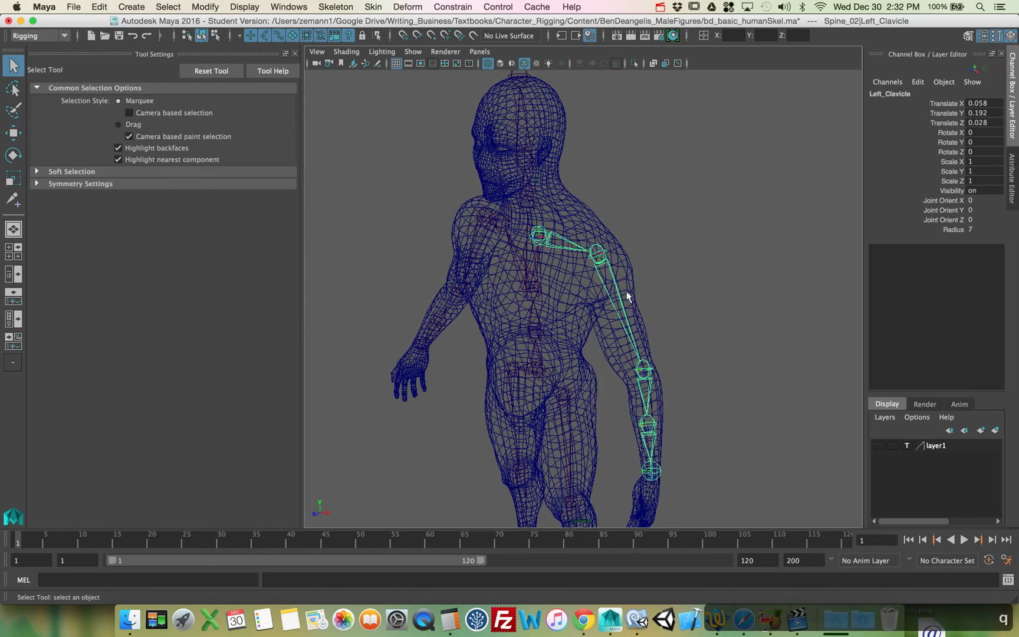
alt+drag(680, 241, 640, 257)
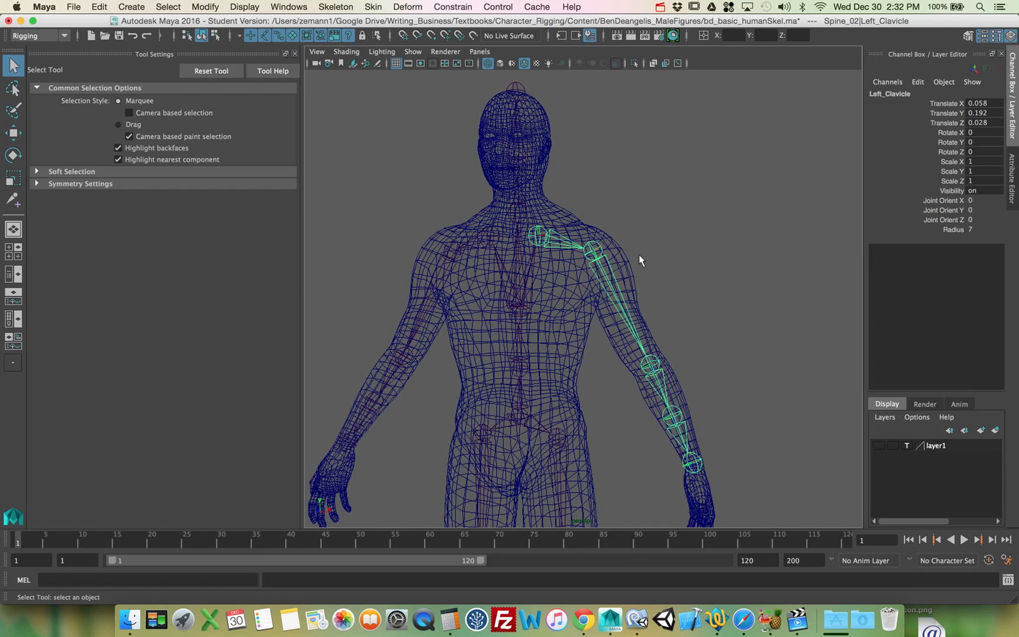
alt+drag(640, 254, 623, 257)
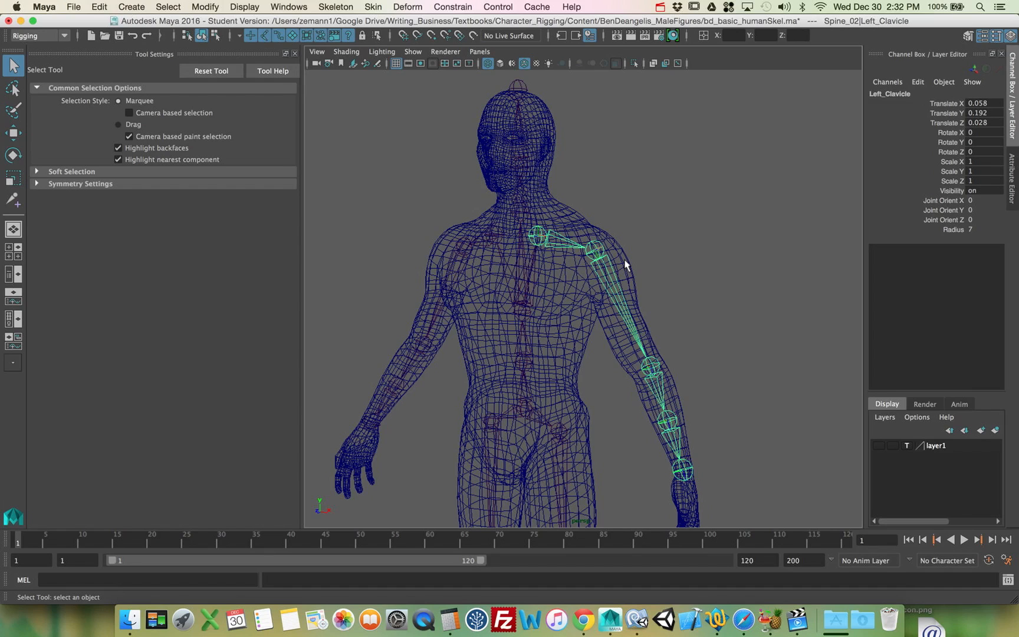
alt+drag(626, 266, 613, 279)
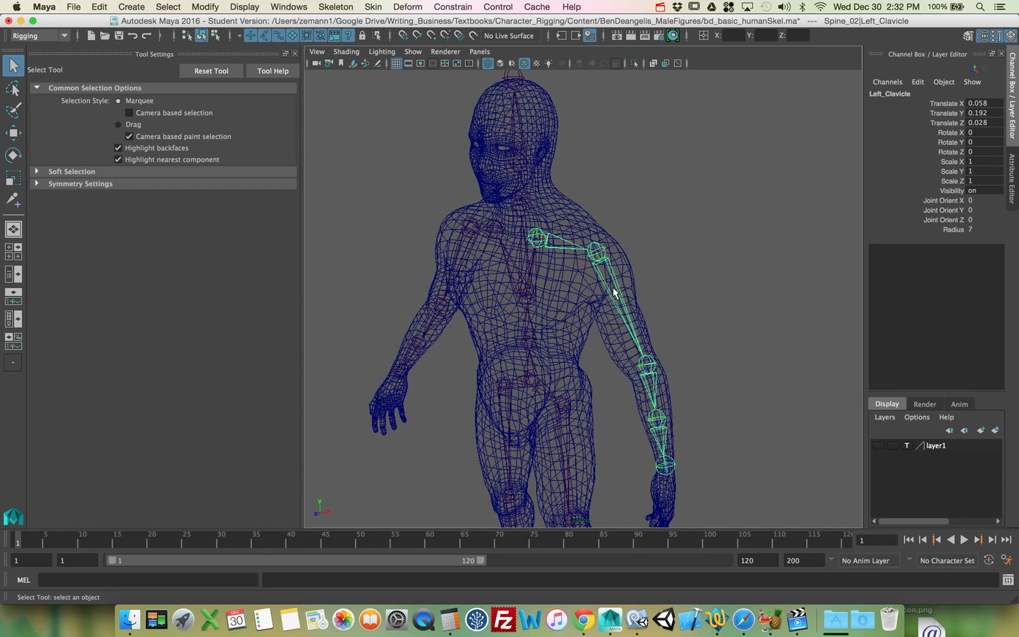
alt+drag(573, 353, 592, 306)
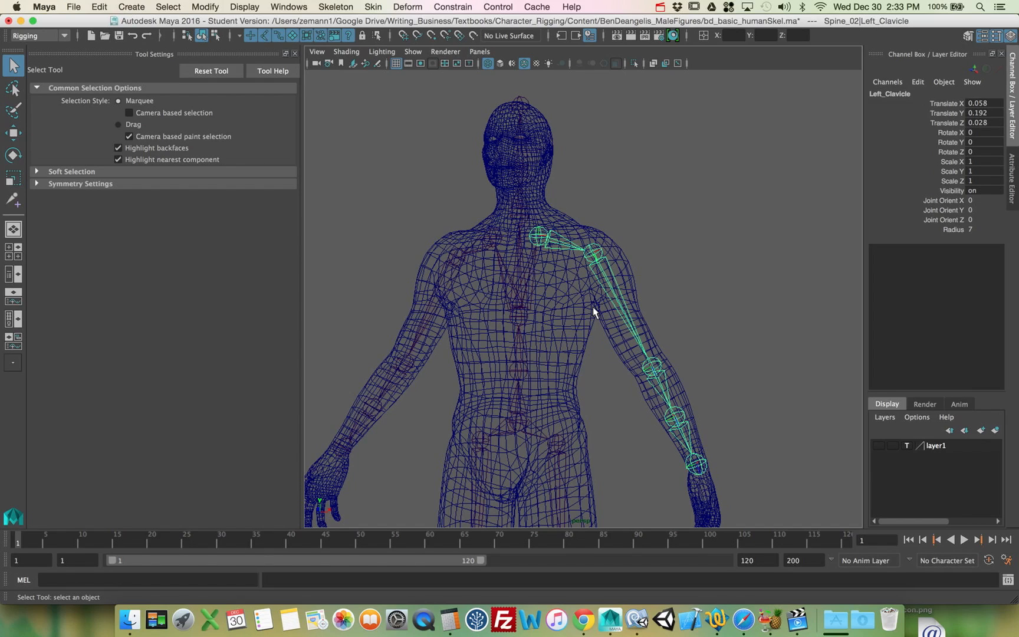
alt+drag(665, 277, 632, 287)
Step: Reselect the left hip joint and compare the leg chain's placement with the upper body
click(556, 404)
alt+drag(557, 404, 624, 489)
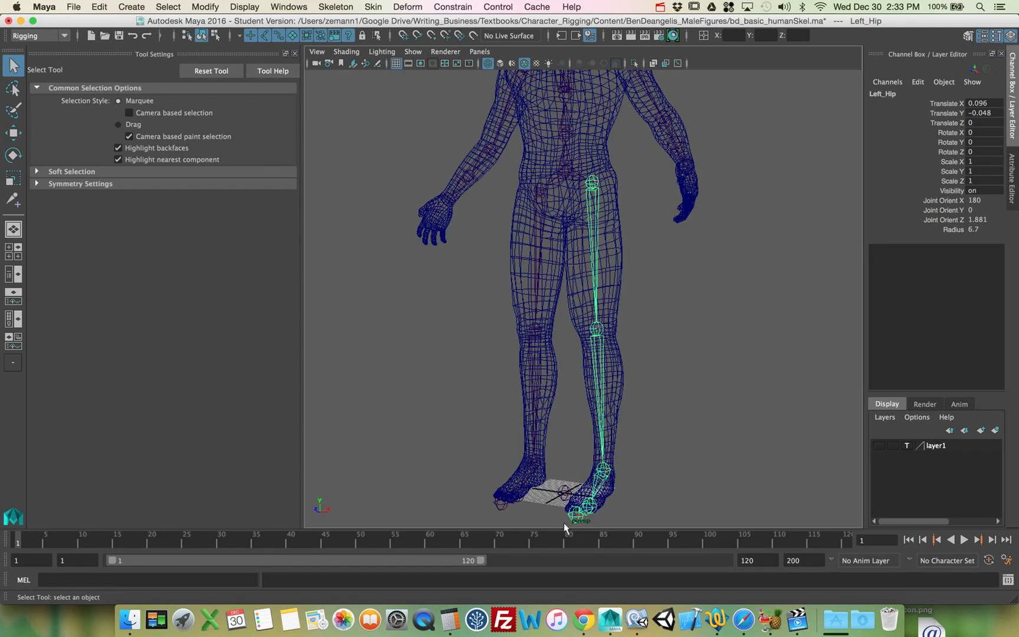
alt+middle_drag(618, 364, 623, 439)
alt+drag(624, 439, 615, 450)
alt+middle_drag(616, 450, 626, 434)
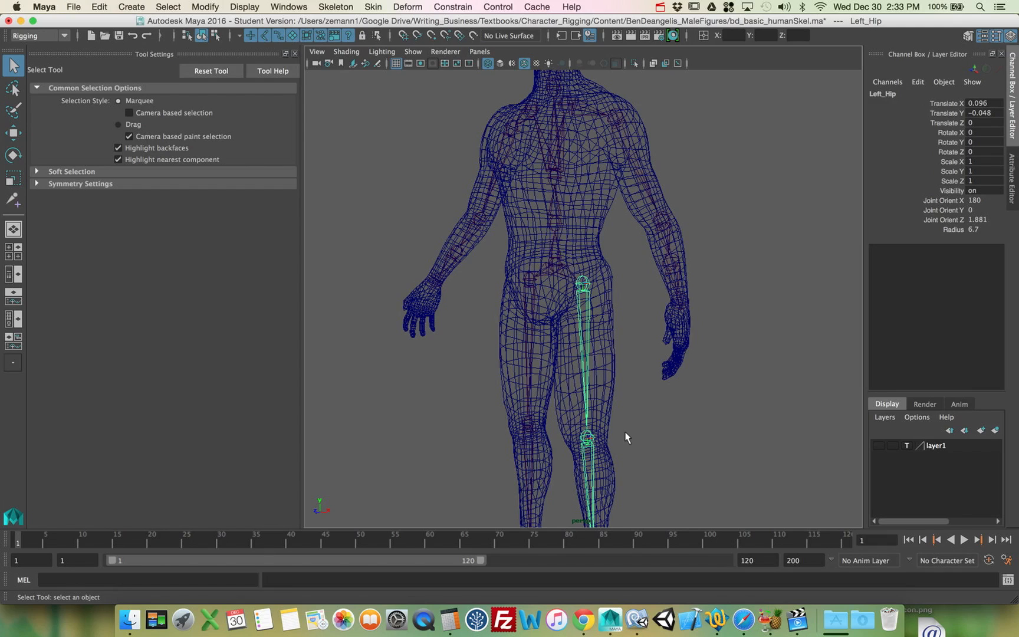
alt+drag(613, 321, 656, 429)
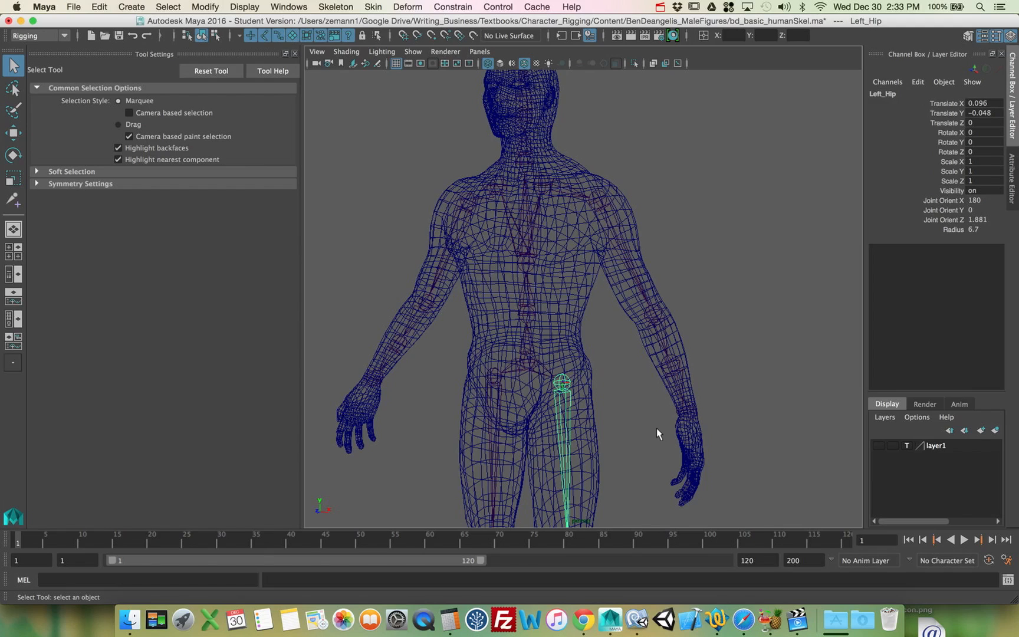
Step: Select the left humerus joint and inspect the arm chain from shoulder to wrist
click(621, 248)
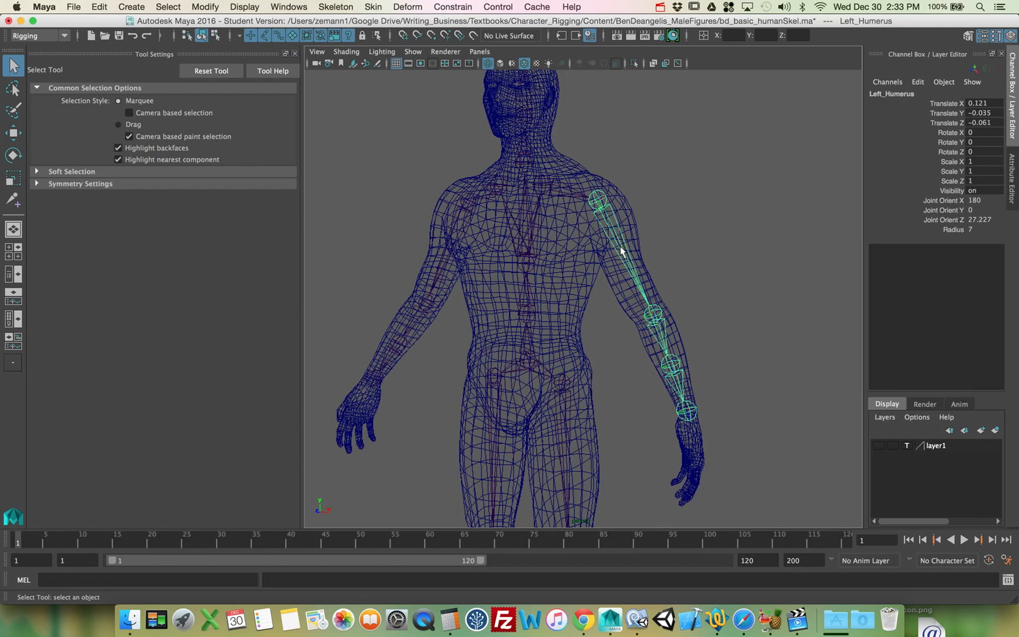
alt+drag(631, 227, 626, 255)
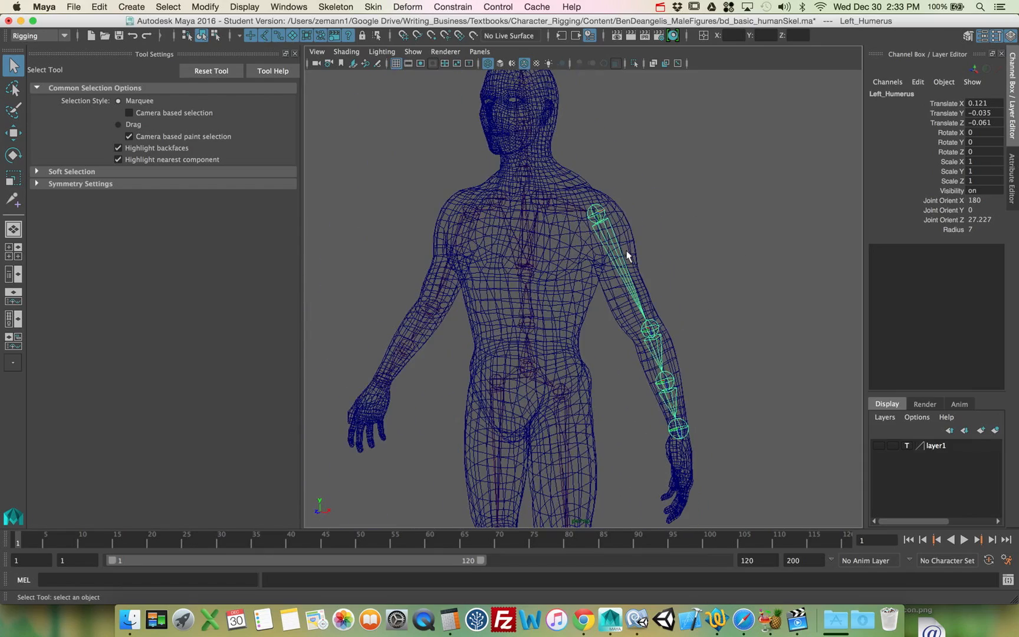
alt+drag(673, 329, 610, 289)
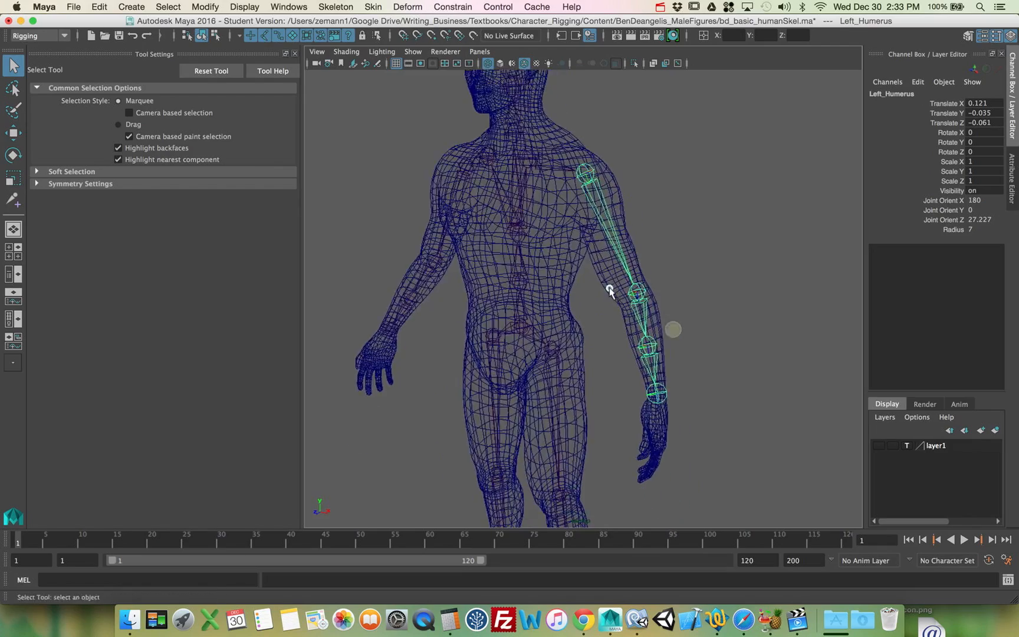
Step: Select the left forearm twist joint between the elbow and the wrist for a close look
scroll(708, 322, up, 5)
alt+drag(734, 326, 707, 327)
click(698, 389)
alt+drag(617, 409, 671, 405)
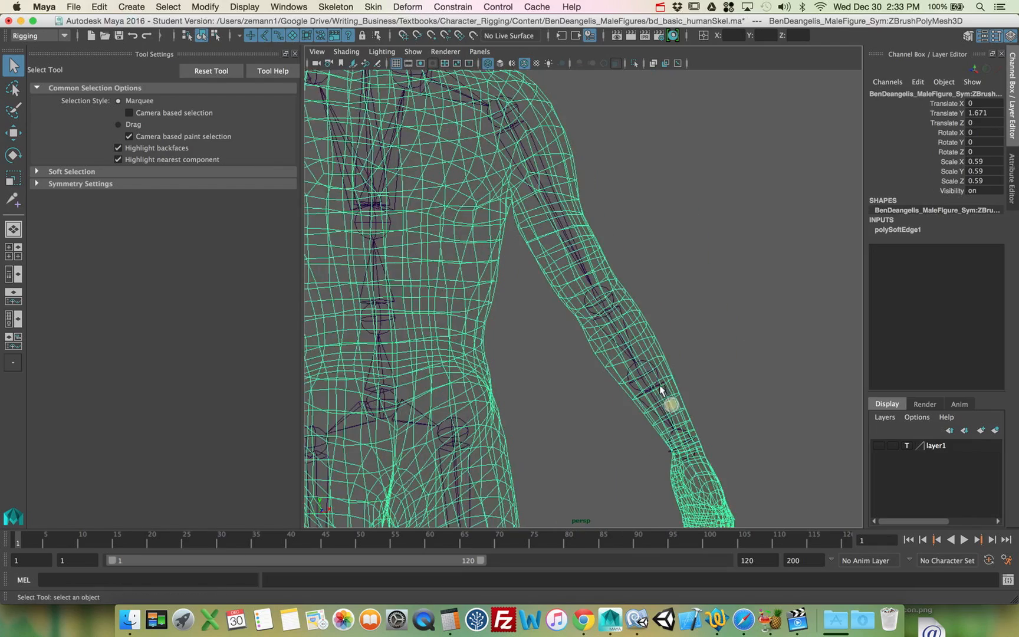
click(656, 387)
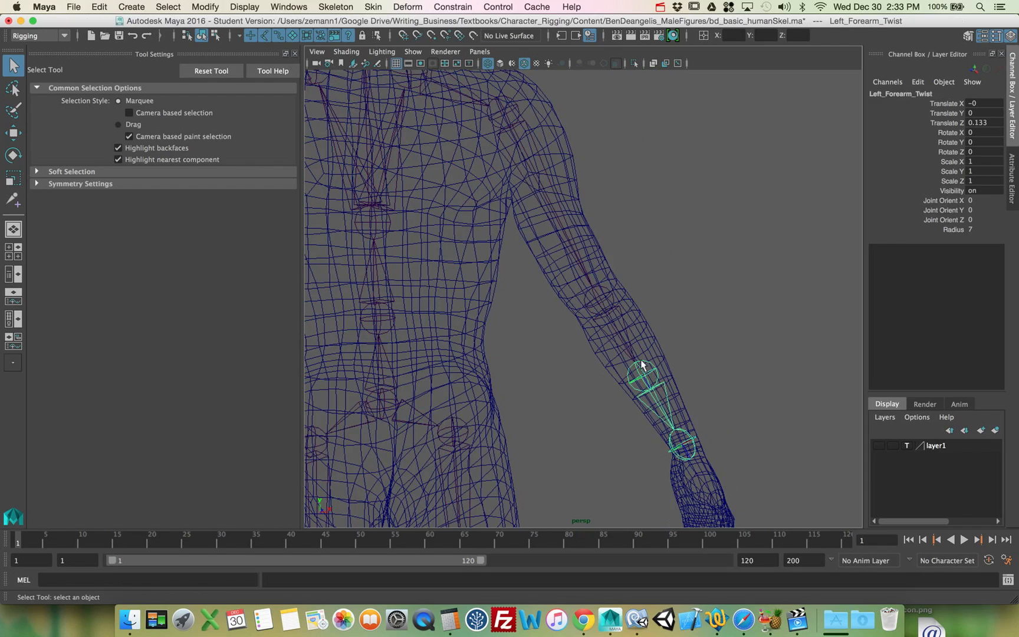
Step: Try rotating the left wrist joint by about -23 degrees around X, and undo the rotation
alt+drag(666, 356, 701, 363)
click(682, 408)
key(e)
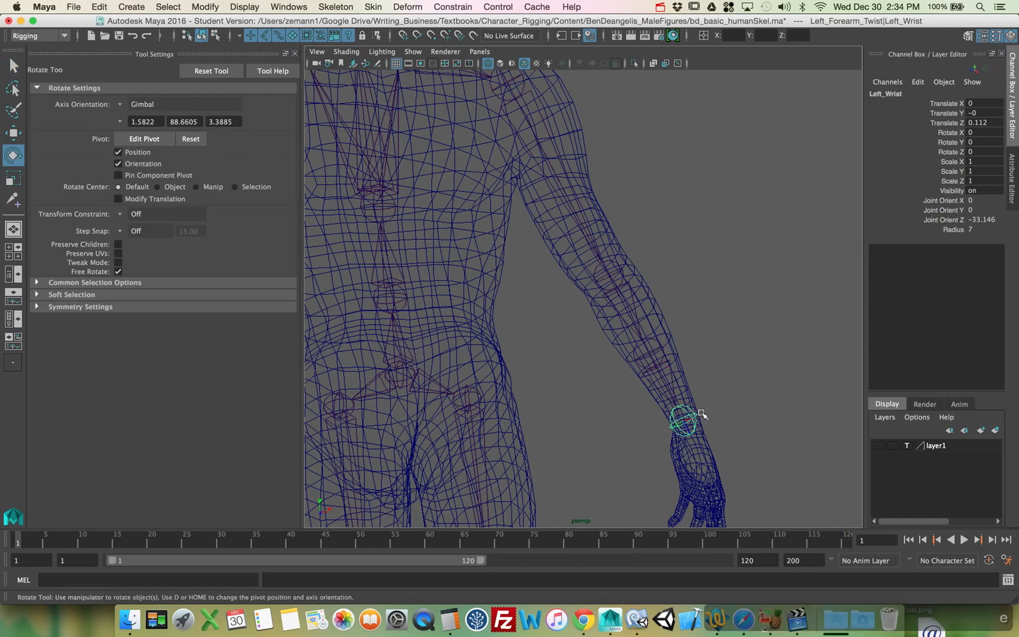
drag(700, 424, 642, 391)
key(z)
key(z)
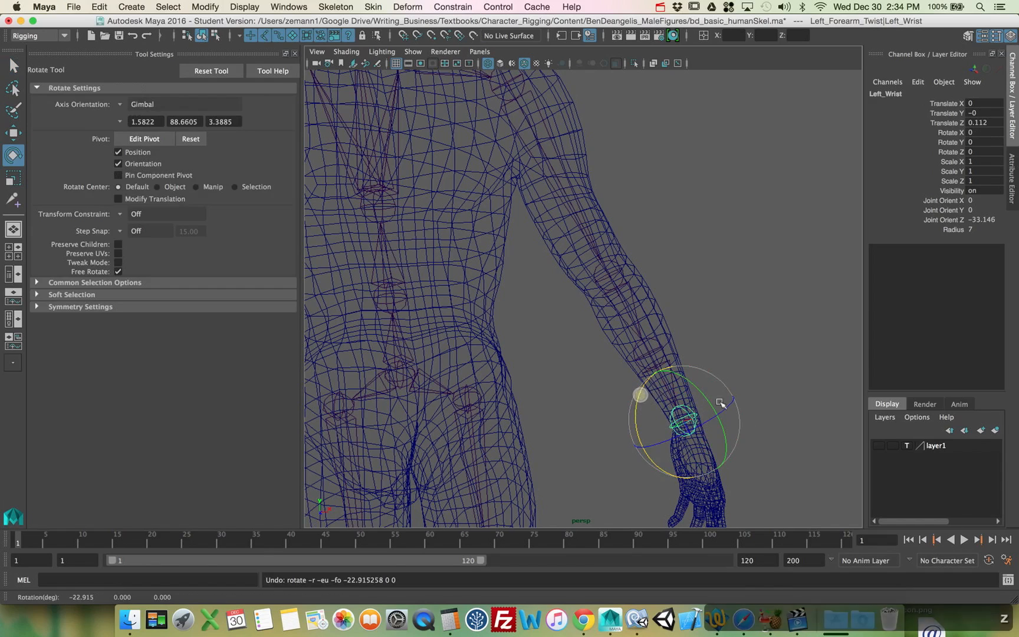
Step: Select the left forearm twist, humerus and wrist joints one after another to review the arm hierarchy
scroll(760, 401, down, 5)
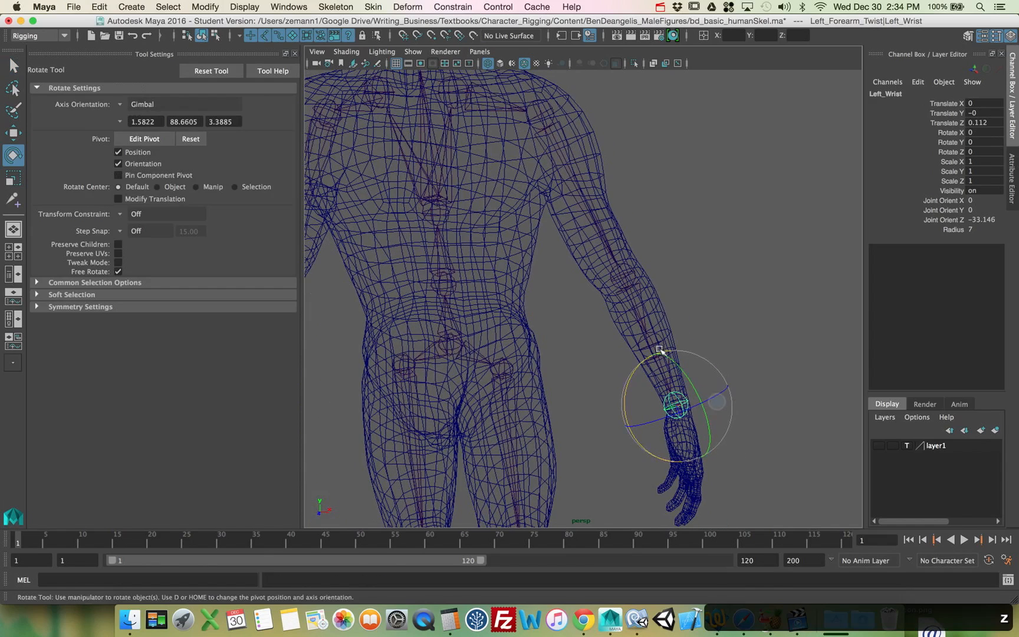
key(q)
click(652, 348)
alt+drag(738, 384, 706, 380)
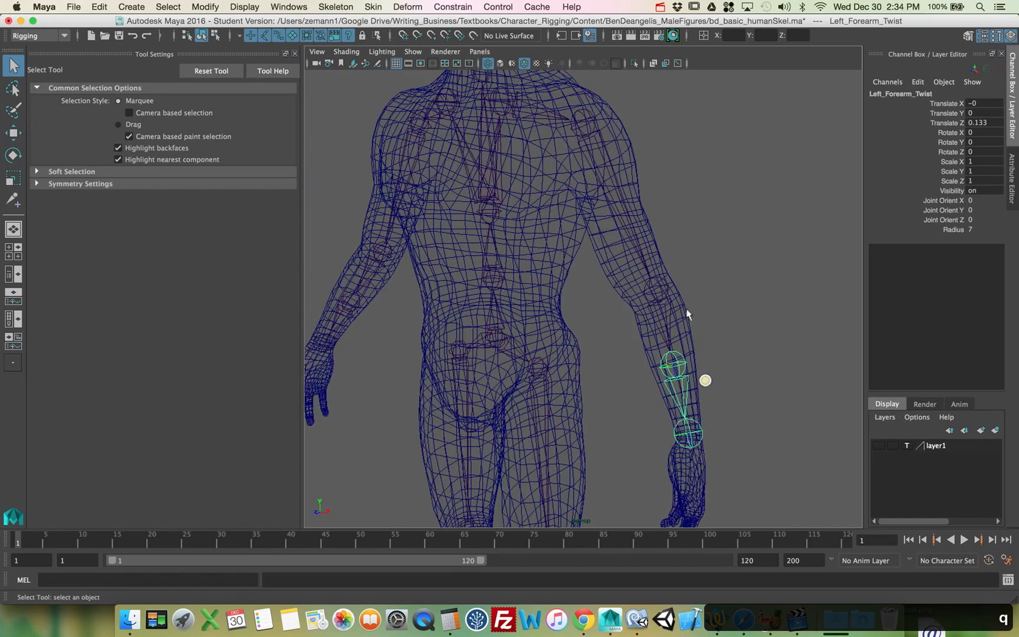
click(587, 117)
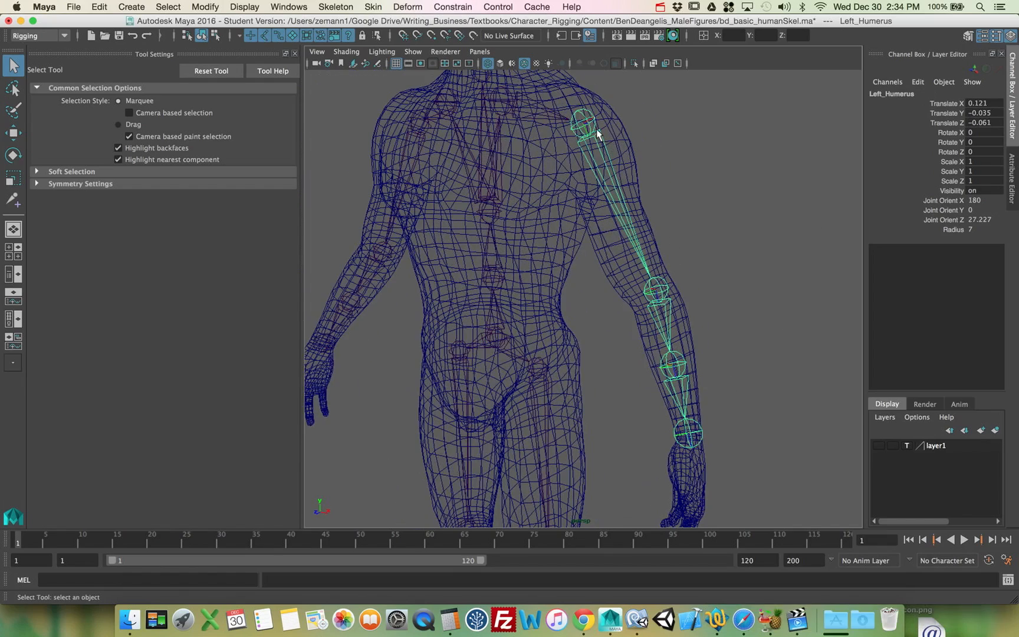
click(674, 368)
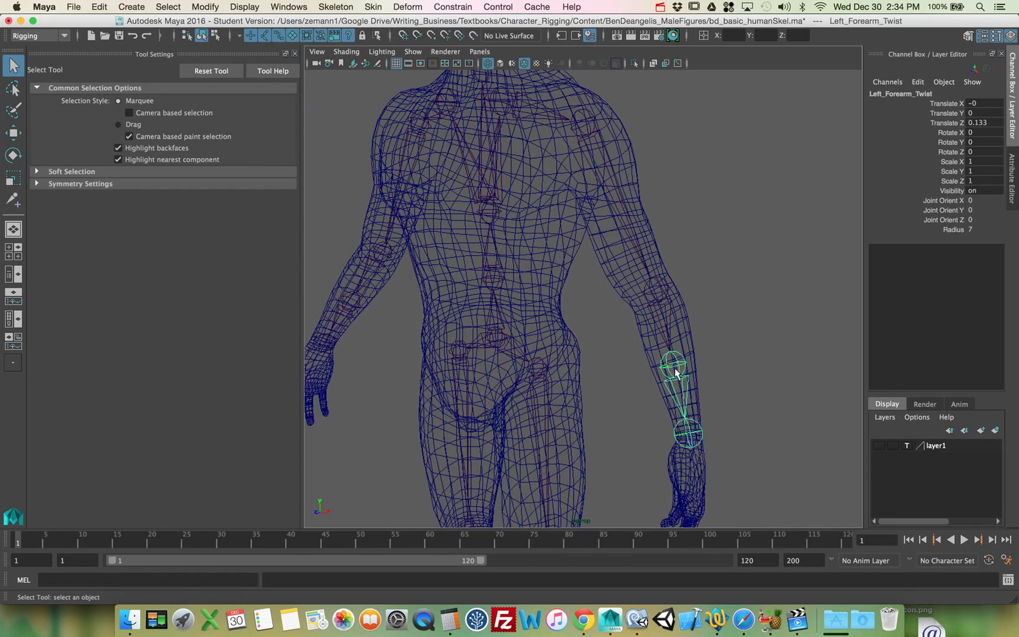
click(699, 425)
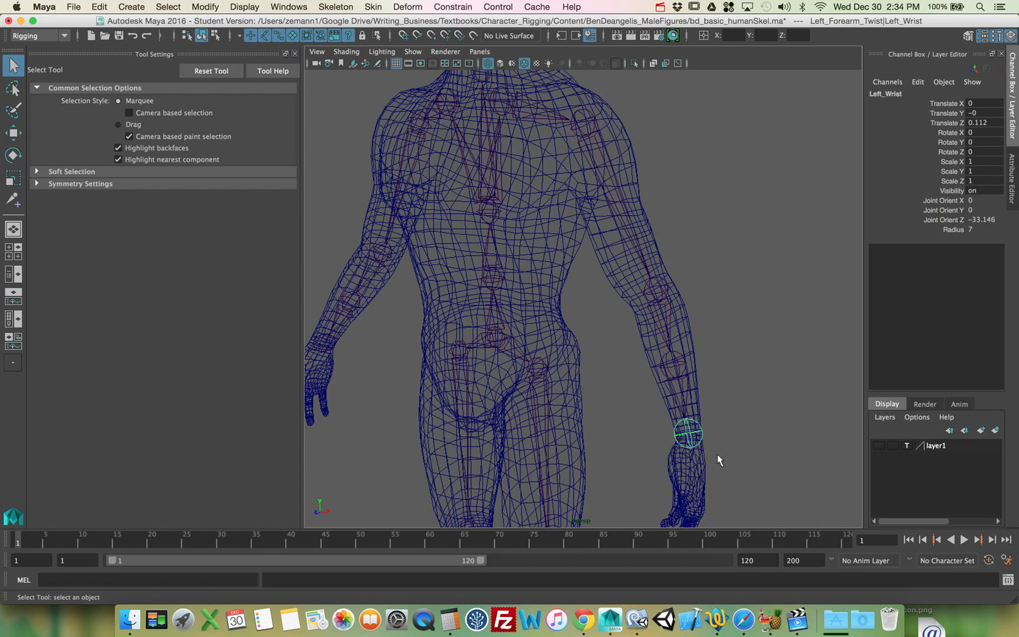
Step: Select the left humerus joint with the whole arm in view
alt+drag(699, 425, 704, 415)
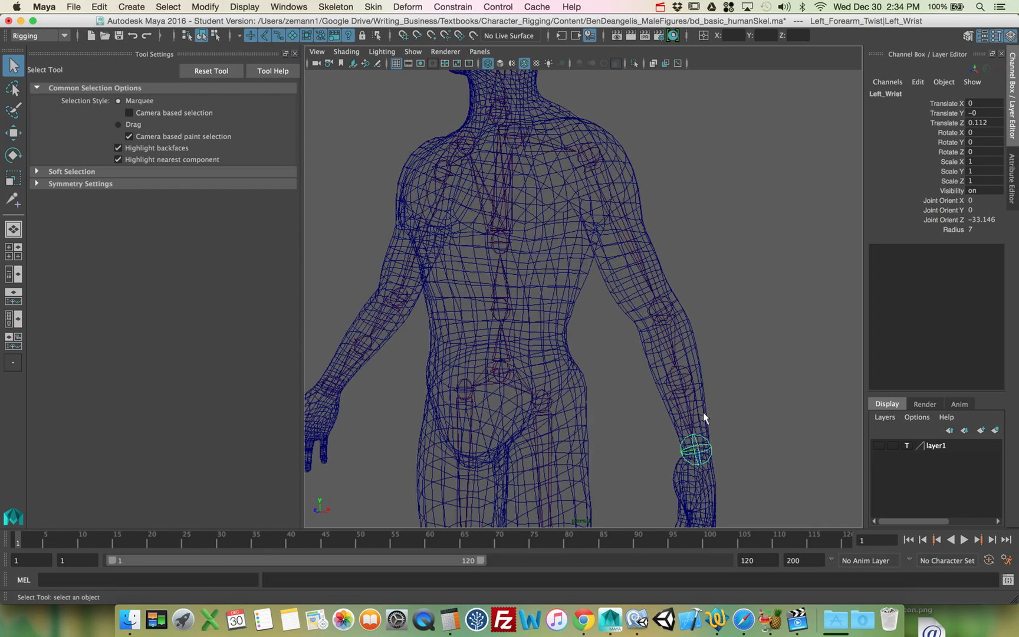
alt+right_drag(692, 312, 600, 297)
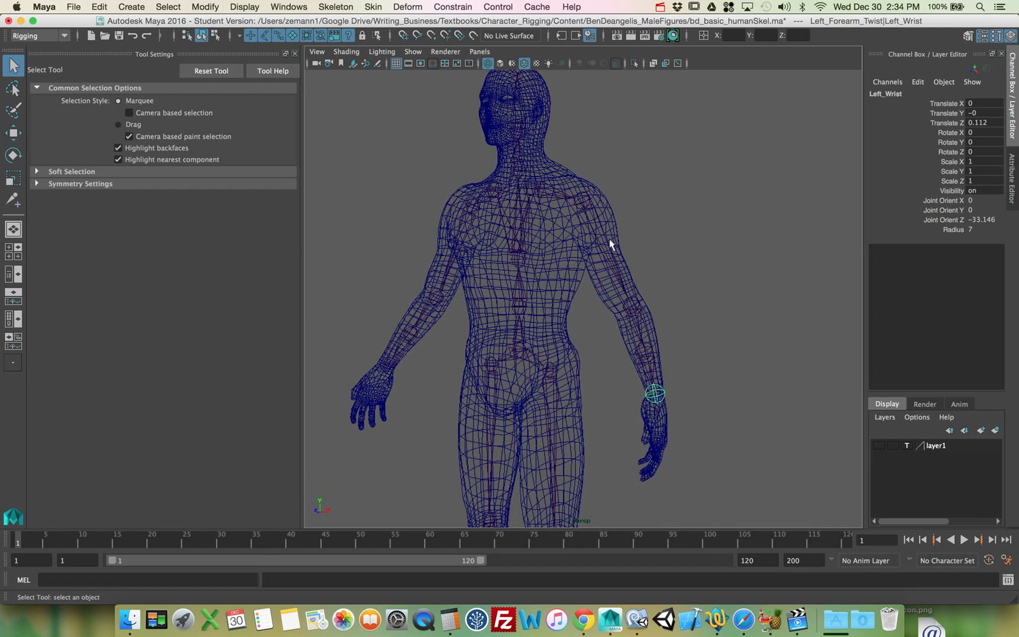
click(601, 239)
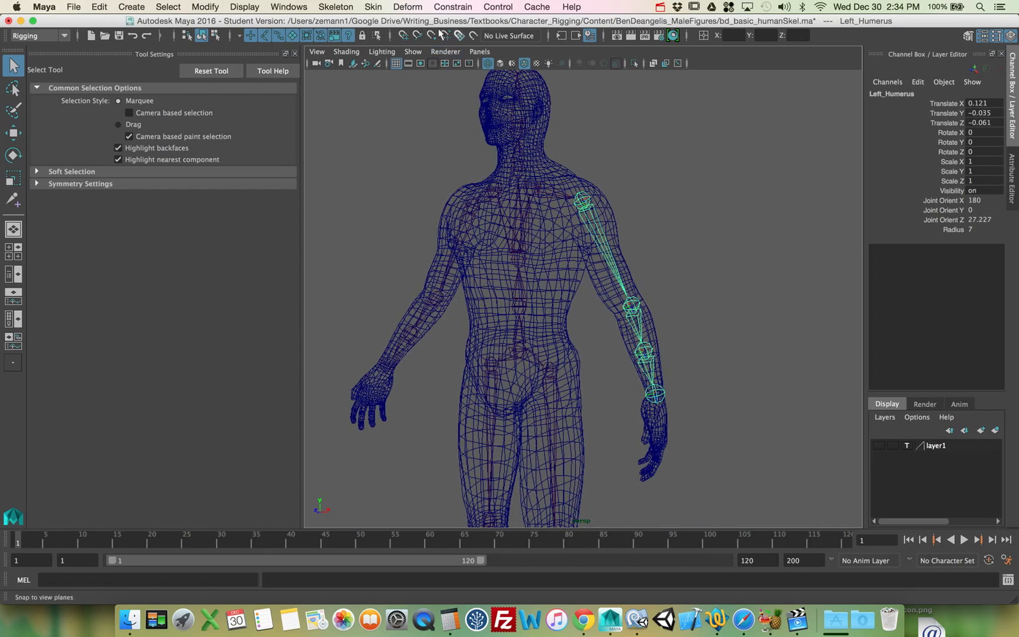
Step: Open the IK Handle tool settings and set the current solver to Rotate-Plane Solver
click(335, 6)
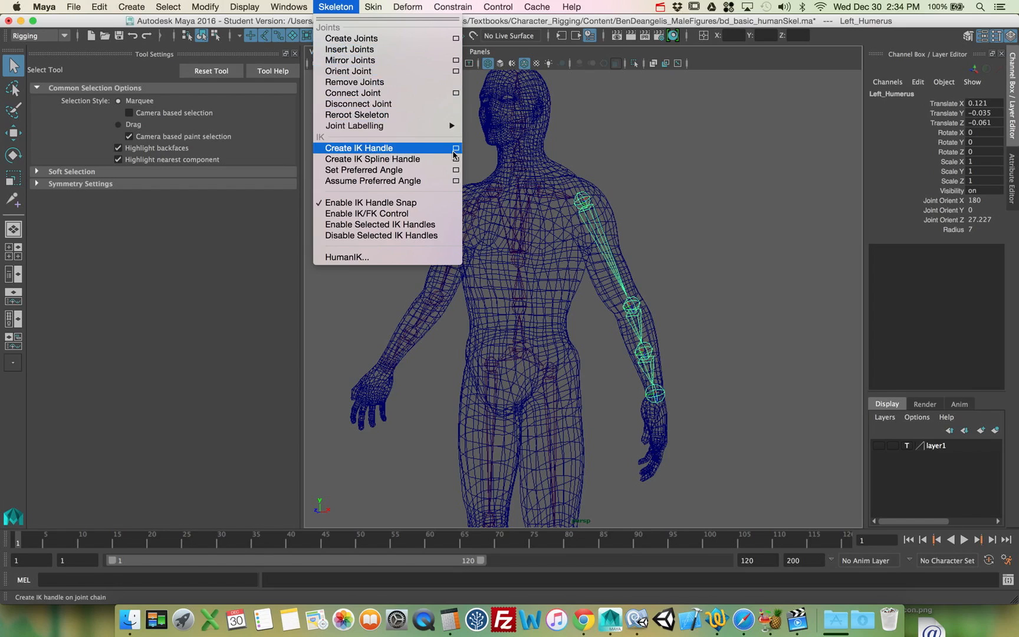
click(455, 148)
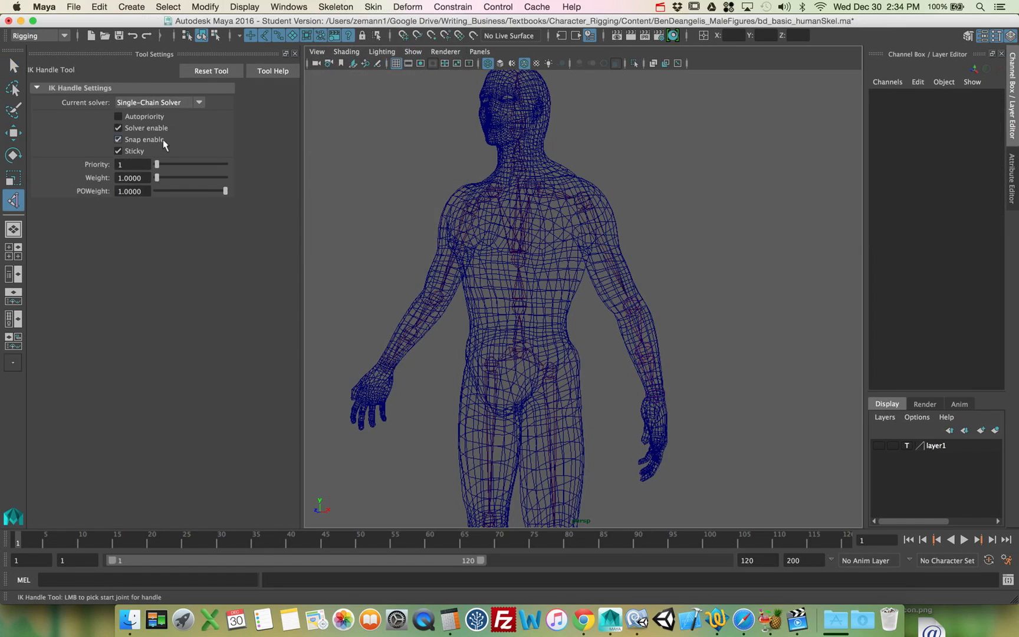
alt+drag(456, 253, 489, 270)
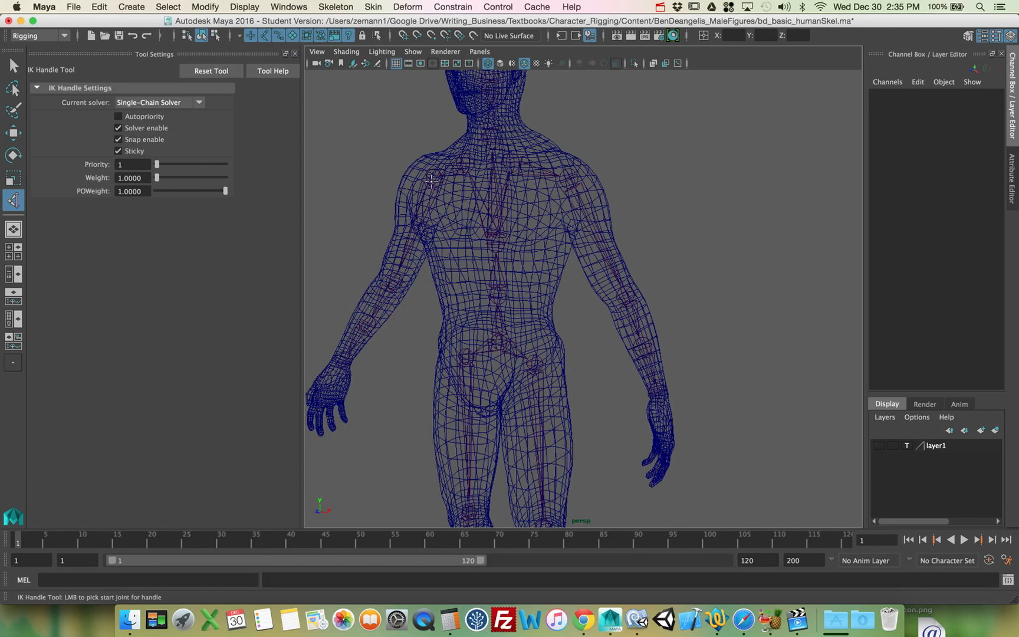
click(170, 103)
click(168, 129)
Step: Hide the polygon geometry in the perspective view so only the skeleton's joints are displayed
click(412, 52)
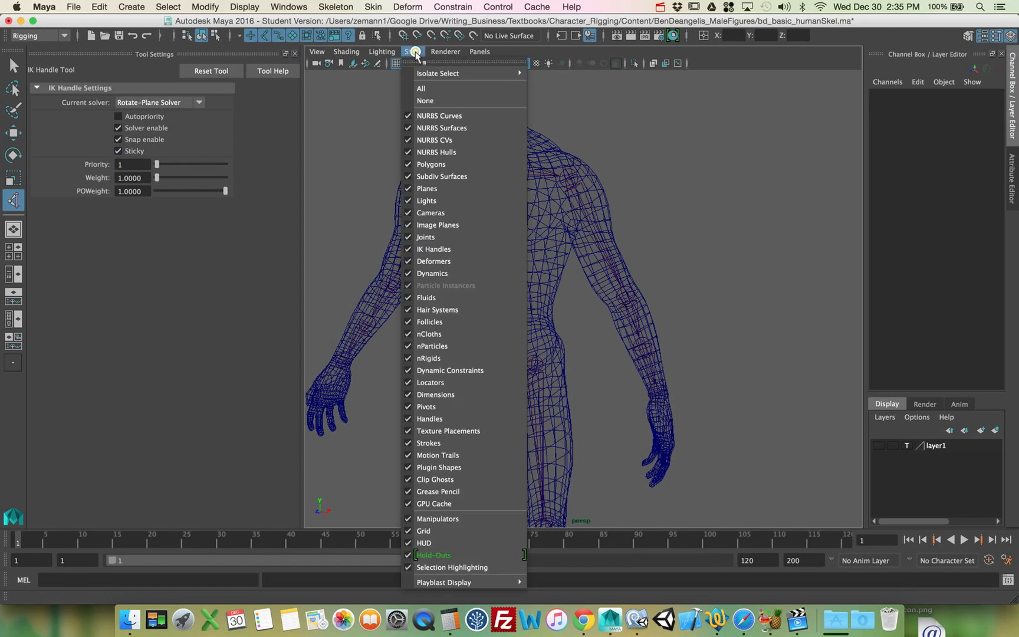
click(431, 164)
mouse_move(635, 202)
alt+mouse_down()
mouse_move(653, 220)
mouse_move(604, 217)
mouse_move(639, 216)
alt+mouse_up()
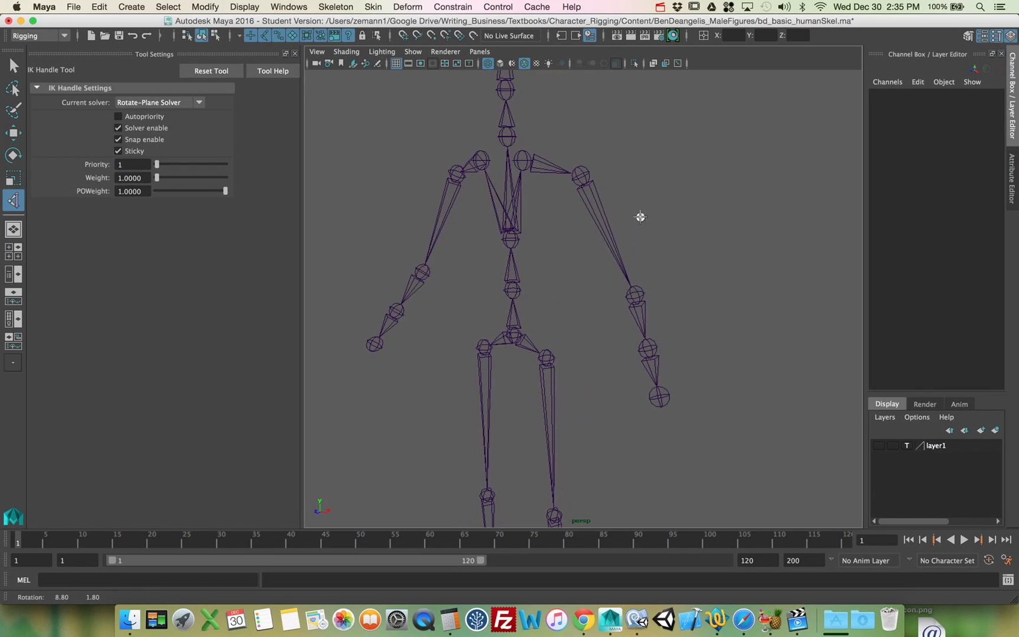
Step: Create an IK handle from the left humerus joint to the left forearm twist joint
click(583, 172)
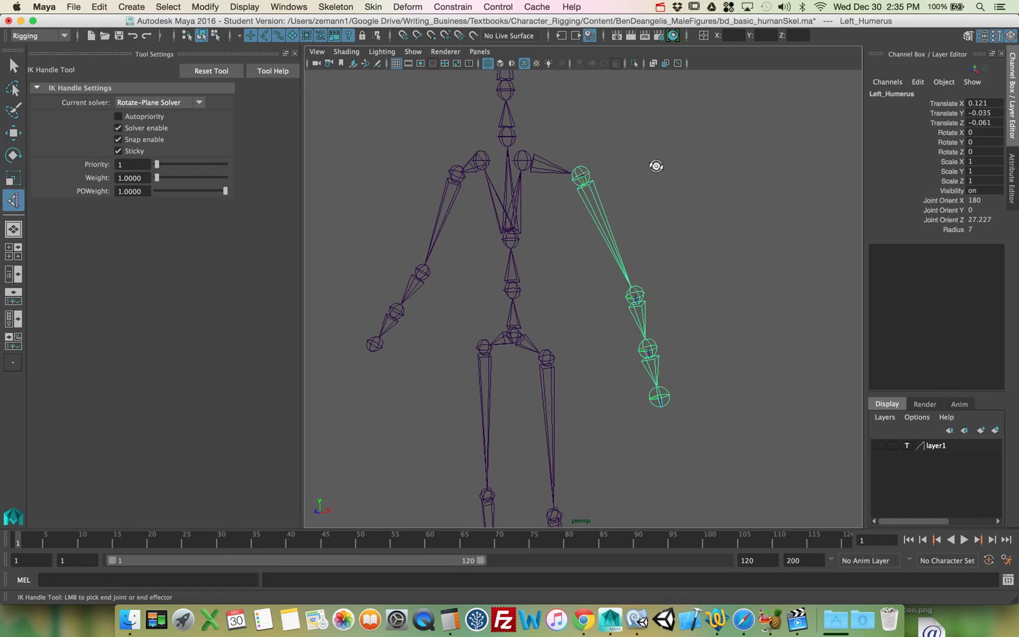
alt+drag(656, 165, 680, 182)
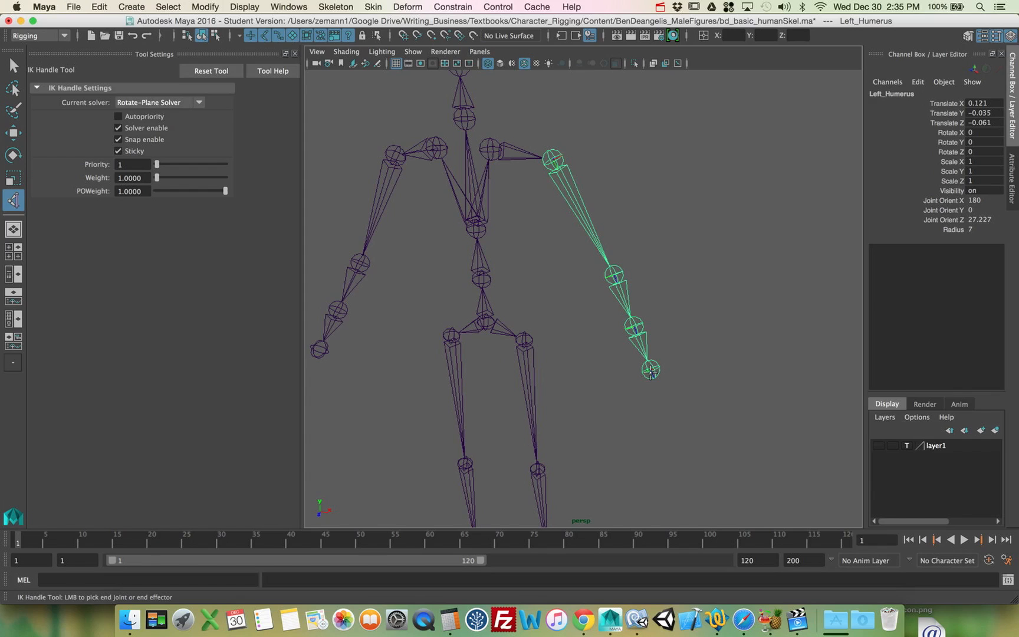
click(632, 324)
key(q)
alt+drag(674, 317, 644, 305)
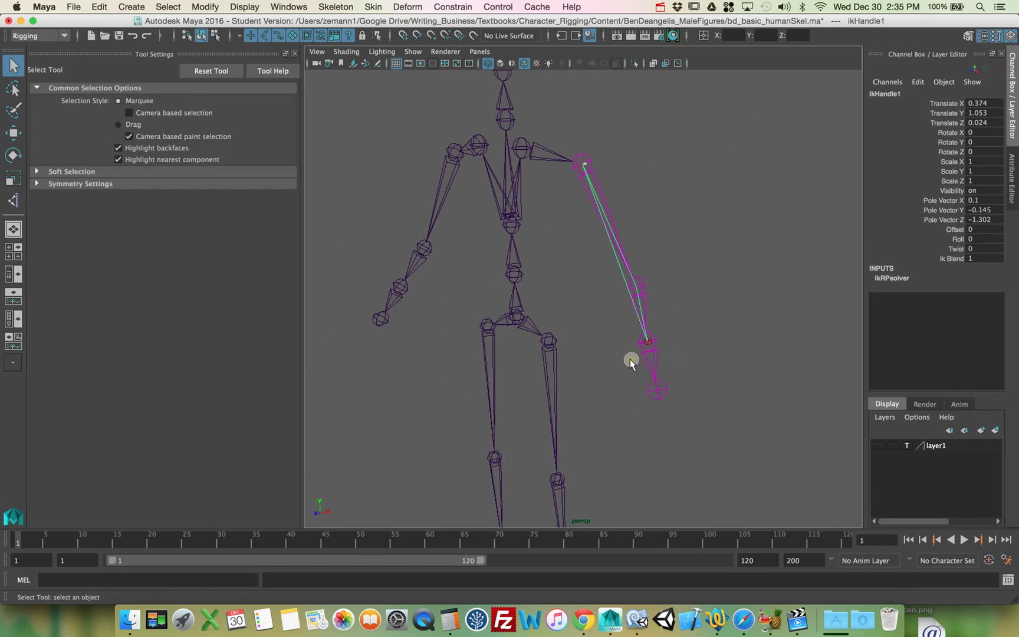
Step: Try moving the left arm's IK handle slightly upward, and undo the move
key(w)
alt+drag(630, 355, 719, 291)
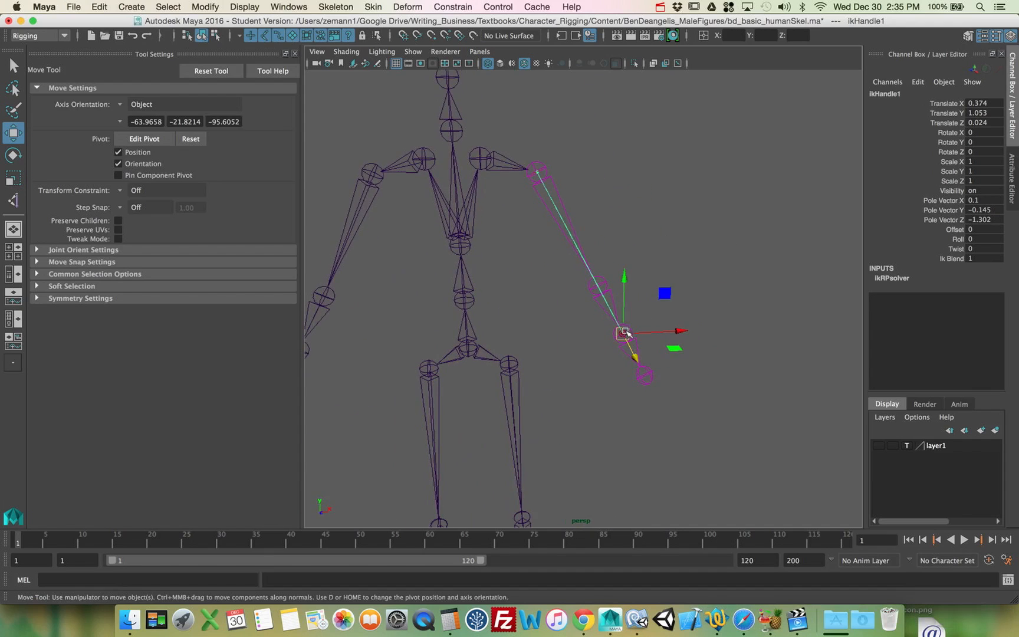
mouse_move(627, 334)
mouse_down()
mouse_move(581, 223)
mouse_move(643, 313)
mouse_move(627, 316)
mouse_up()
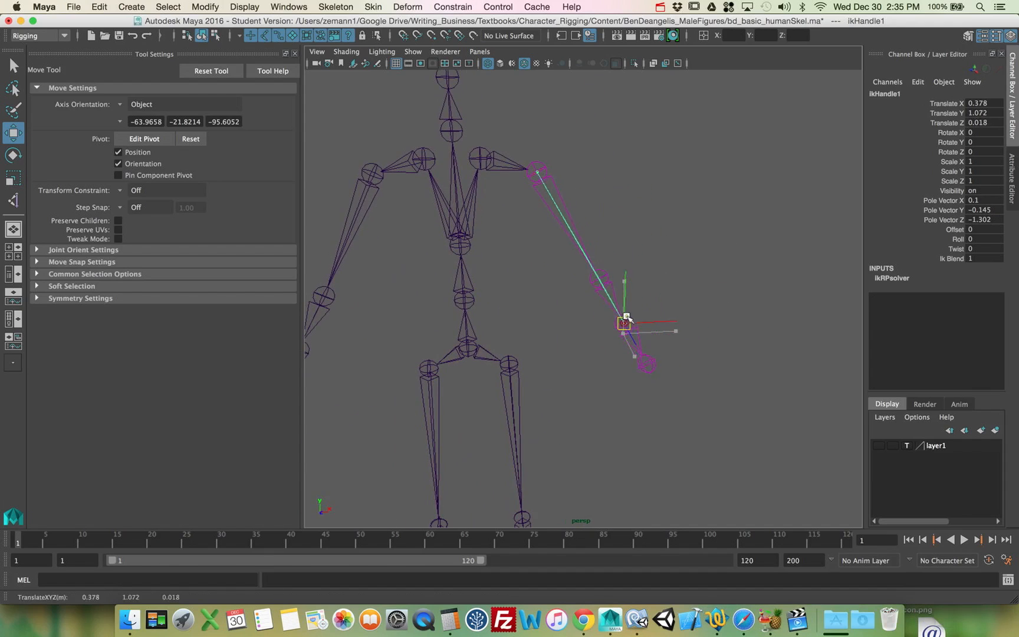
key(z)
Step: Examine the left arm's IK handle and its pole vector at the shoulder from the back, side and front
alt+drag(710, 313, 562, 306)
alt+right_drag(563, 306, 657, 323)
alt+middle_drag(656, 324, 618, 339)
alt+right_drag(619, 339, 674, 335)
alt+drag(673, 334, 569, 328)
mouse_move(570, 327)
alt+right_down()
mouse_move(598, 326)
mouse_move(565, 323)
alt+right_up()
alt+middle_drag(565, 324, 586, 371)
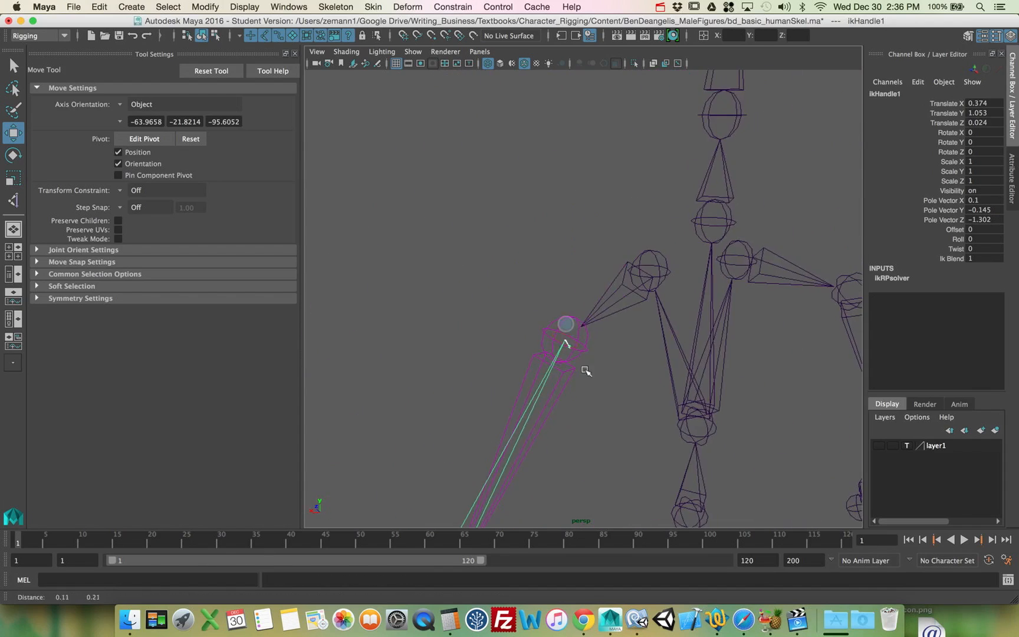
alt+drag(586, 371, 592, 387)
alt+right_drag(591, 387, 646, 411)
alt+middle_drag(646, 412, 609, 457)
alt+right_drag(619, 445, 577, 440)
alt+middle_drag(576, 440, 574, 348)
alt+drag(581, 409, 585, 375)
alt+drag(527, 174, 587, 186)
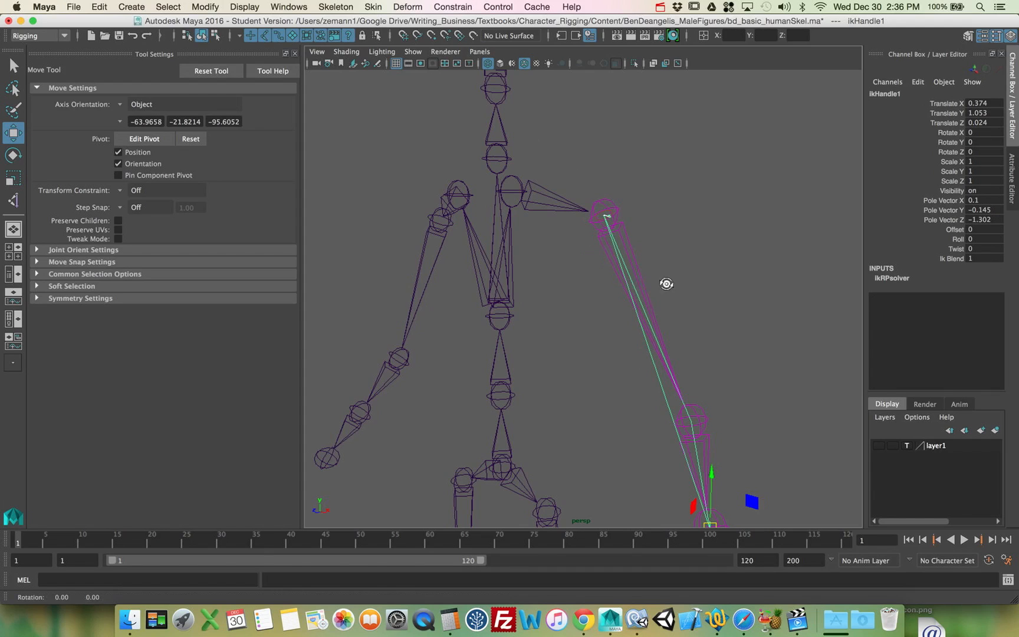
alt+drag(667, 283, 698, 268)
alt+right_drag(698, 269, 615, 284)
alt+middle_drag(615, 284, 604, 243)
alt+drag(604, 242, 617, 284)
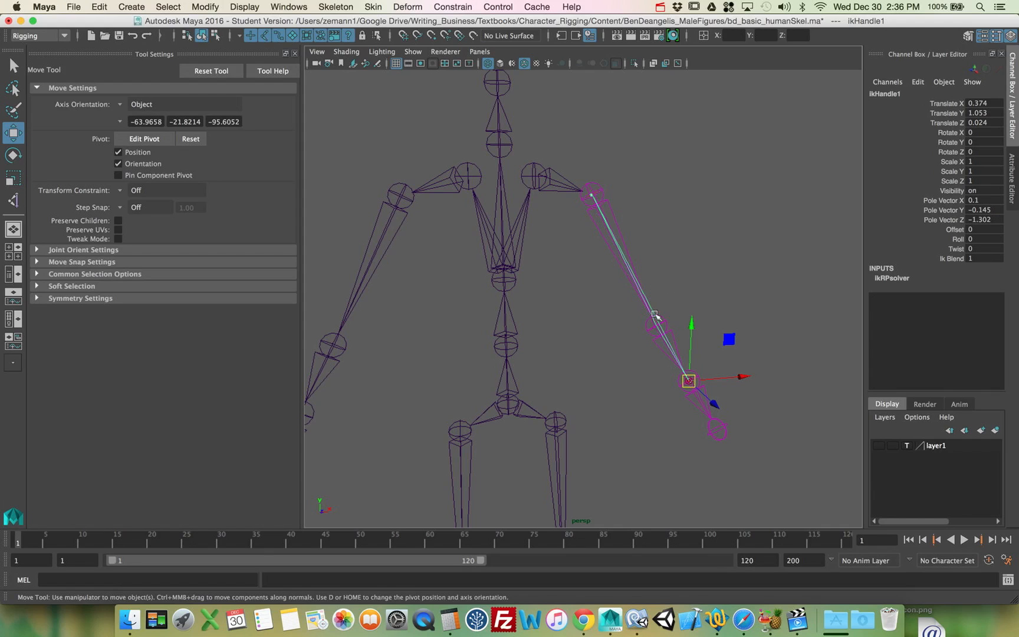
Step: Try pulling the left arm's IK handle in toward the hips and set its Pole Vector Y to about -12.5
mouse_move(657, 331)
alt+mouse_down()
mouse_move(596, 339)
mouse_move(650, 322)
alt+mouse_up()
drag(693, 385, 723, 165)
drag(714, 235, 581, 368)
key(ctrl+z)
click(946, 210)
middle_drag(704, 243, 710, 275)
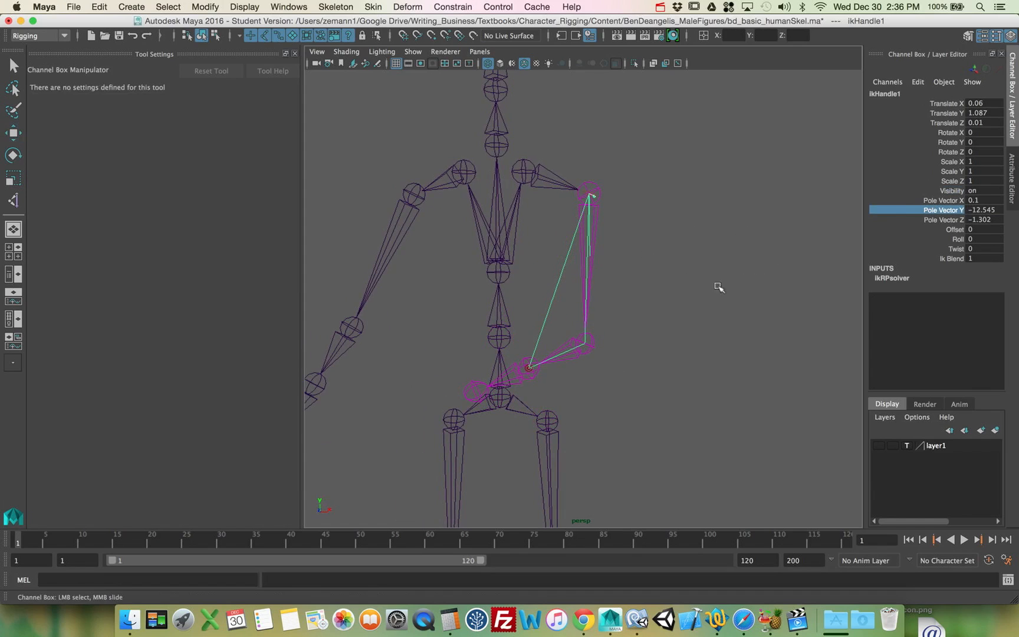
Step: Try moving the IK handle back out from the body and adjusting its Pole Vector X to swing the elbow
key(w)
drag(587, 370, 716, 355)
click(943, 200)
middle_drag(725, 222, 814, 255)
Step: Undo the test moves, the pole vector changes and the creation of the left arm's IK handle
alt+drag(815, 254, 669, 390)
key(z)
key(z)
key(z)
key(z)
key(z)
key(z)
key(z)
key(z)
key(z)
key(z)
key(z)
drag(719, 353, 634, 398)
key(shift+z)
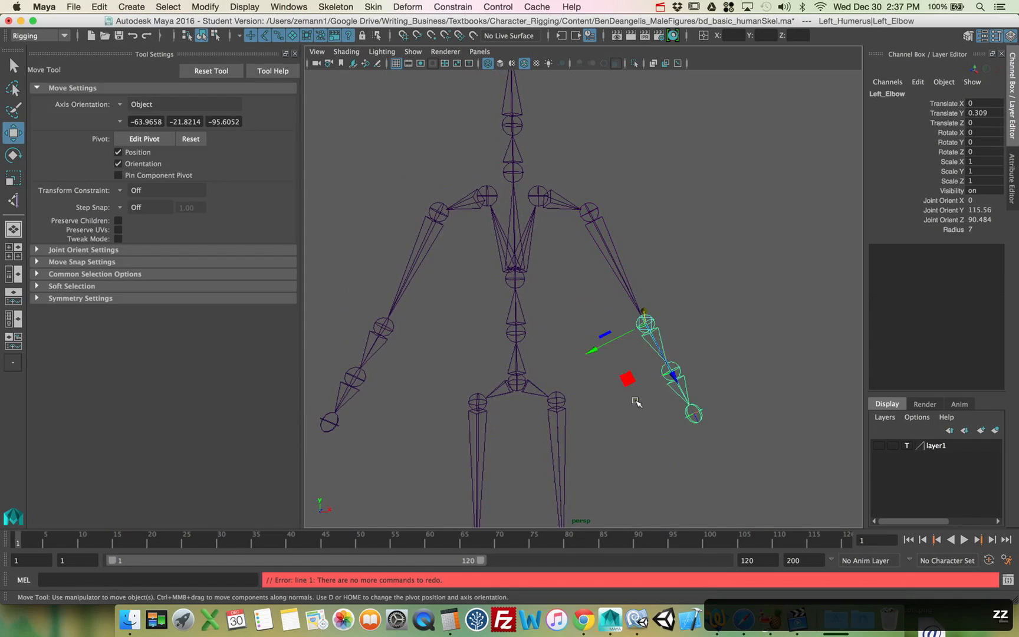
key(z)
Step: Create a rotate-plane IK handle from the left humerus joint to the forearm twist joint, and select the handle
key(y)
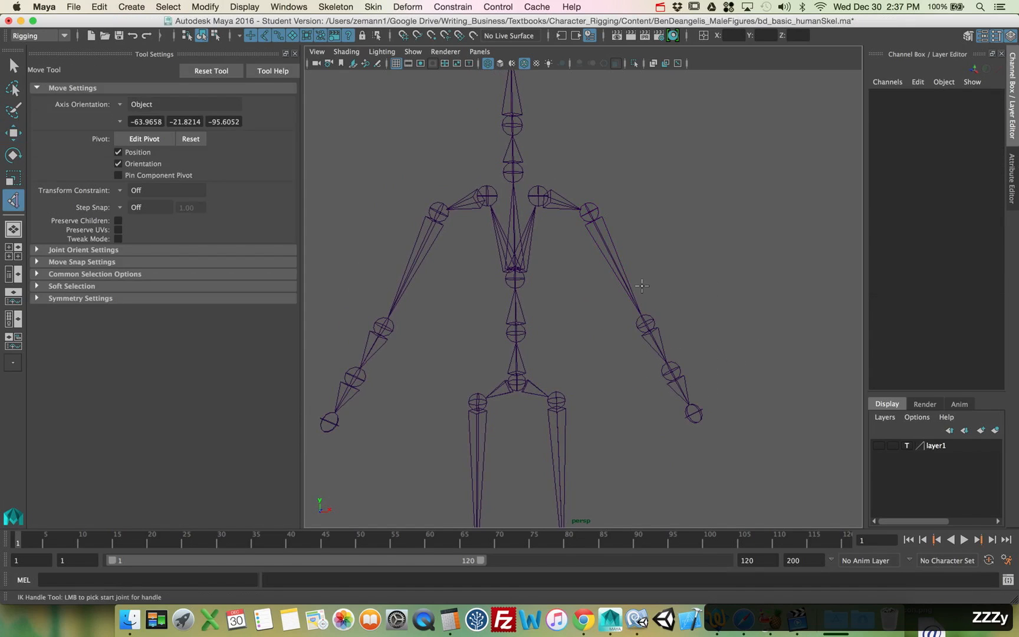
click(588, 213)
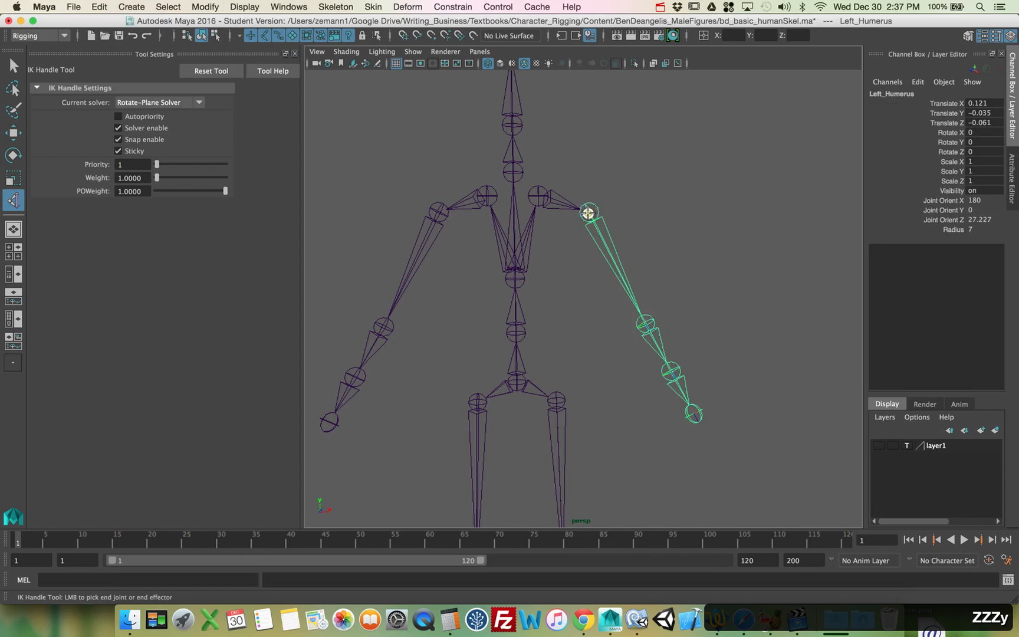
click(675, 370)
key(w)
alt+drag(733, 296, 707, 292)
key(q)
click(702, 303)
click(664, 377)
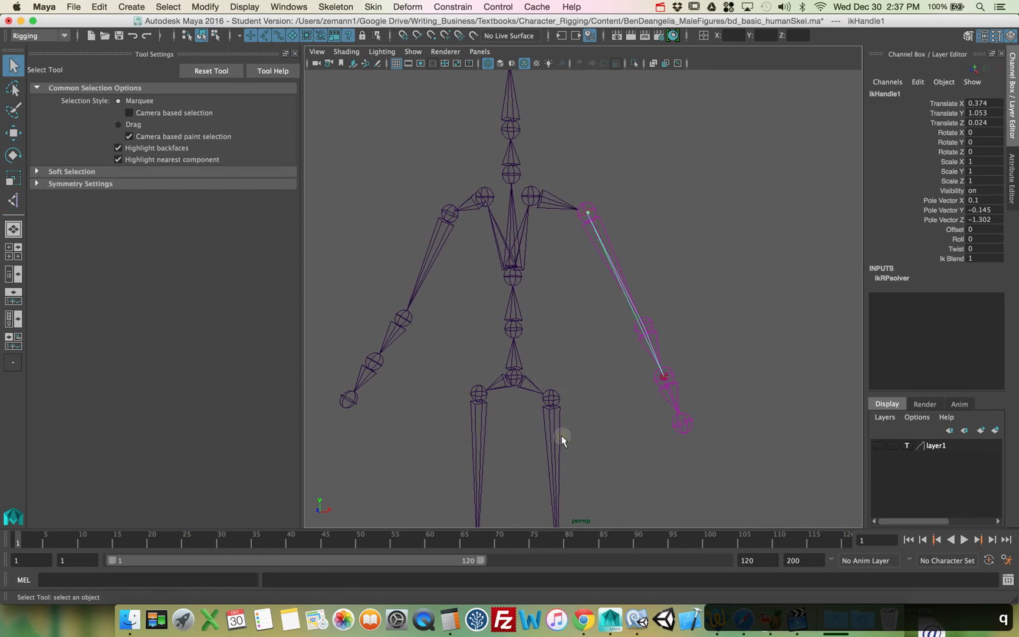
Step: Try moving the new IK handle upward to bend the left arm, and undo the move
drag(665, 436, 637, 438)
alt+right_drag(637, 438, 659, 432)
alt+drag(660, 433, 595, 311)
key(w)
drag(673, 362, 687, 318)
key(z)
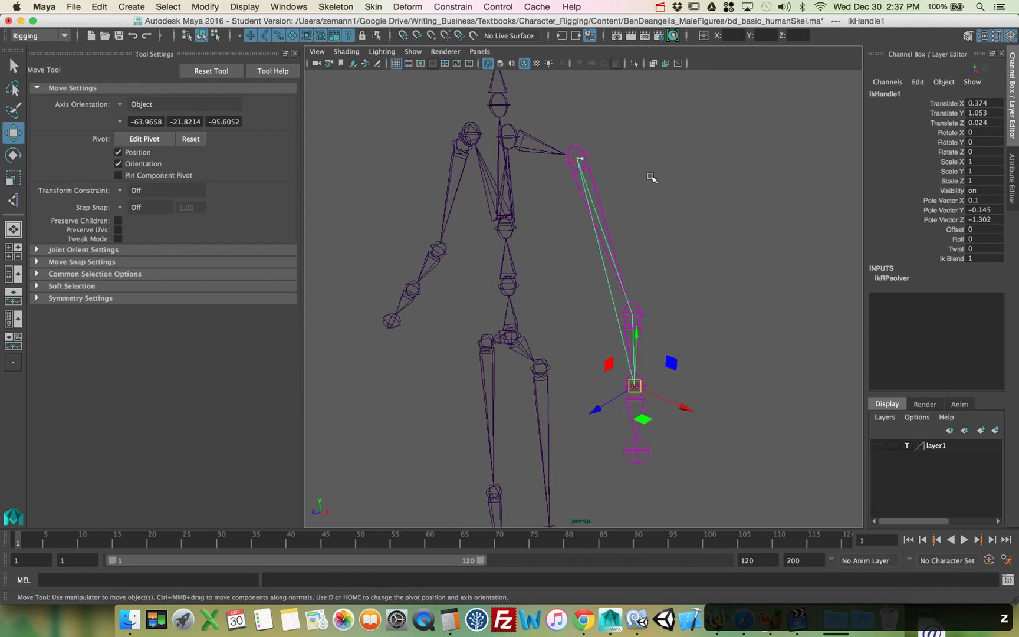
Step: Show the Outliner beside the perspective view, widen it slightly and select ikHandle1 in it
click(13, 273)
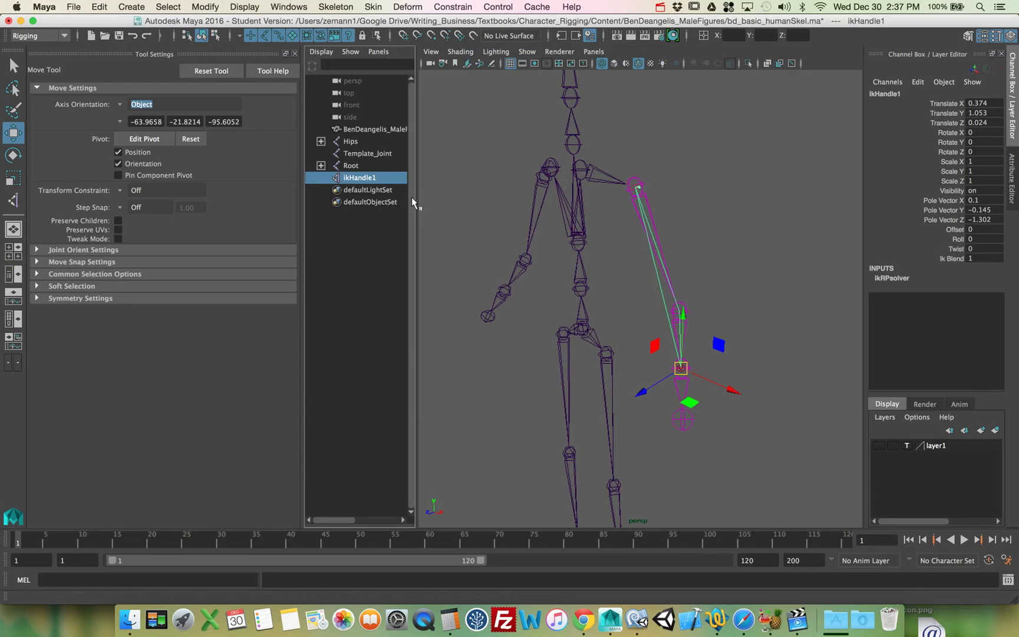
drag(416, 205, 428, 204)
click(358, 178)
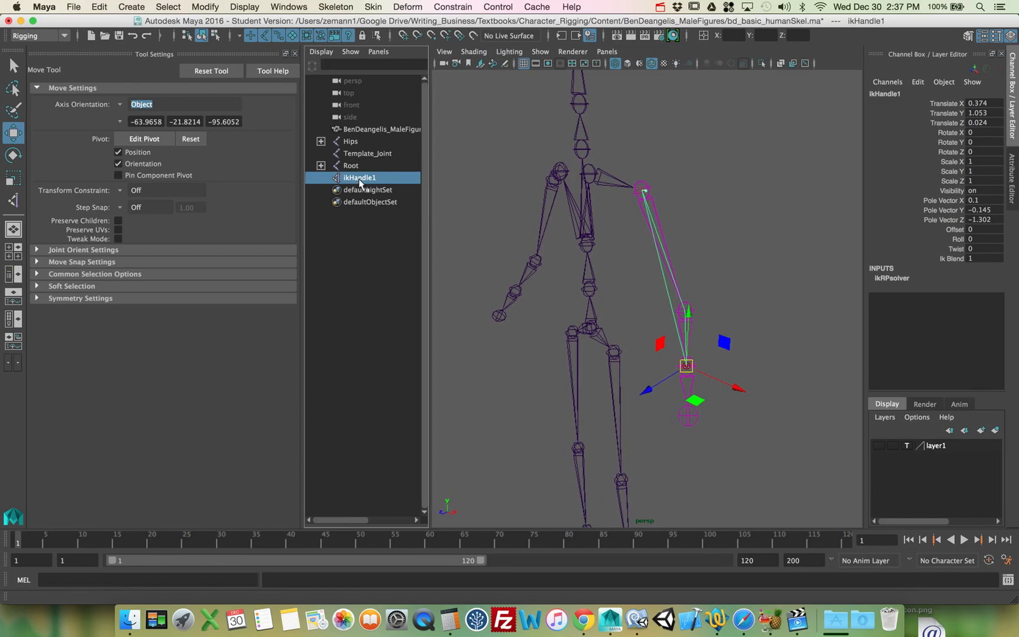
Step: Try moving the IK handle to about X 0.282, Y 1.096, Z 0.037, undo the move and clear the selection
alt+drag(746, 378, 712, 319)
key(z)
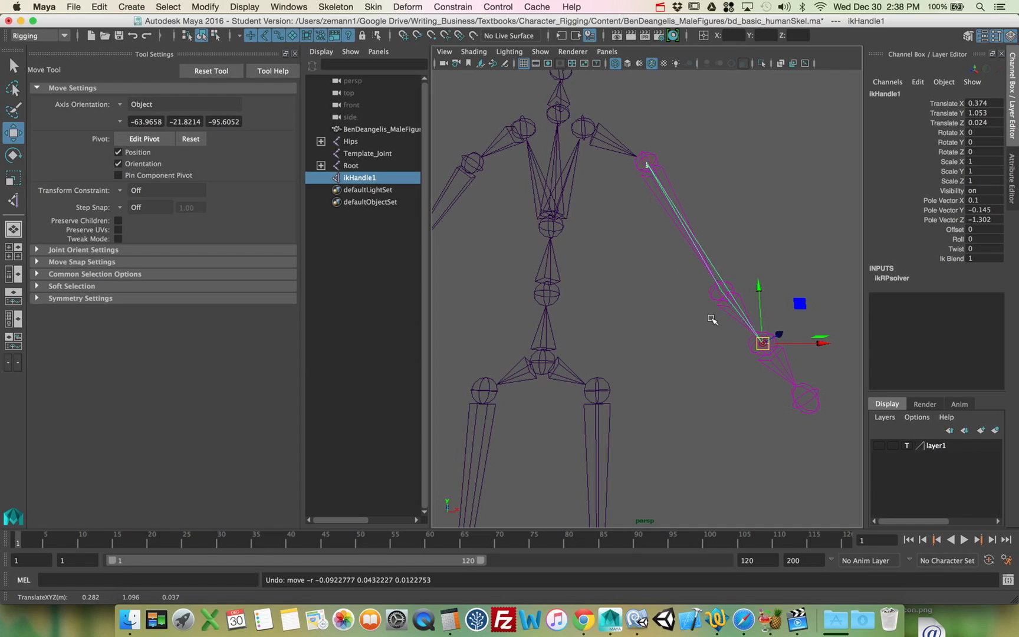
alt+drag(711, 310, 701, 319)
alt+drag(641, 351, 680, 344)
click(646, 289)
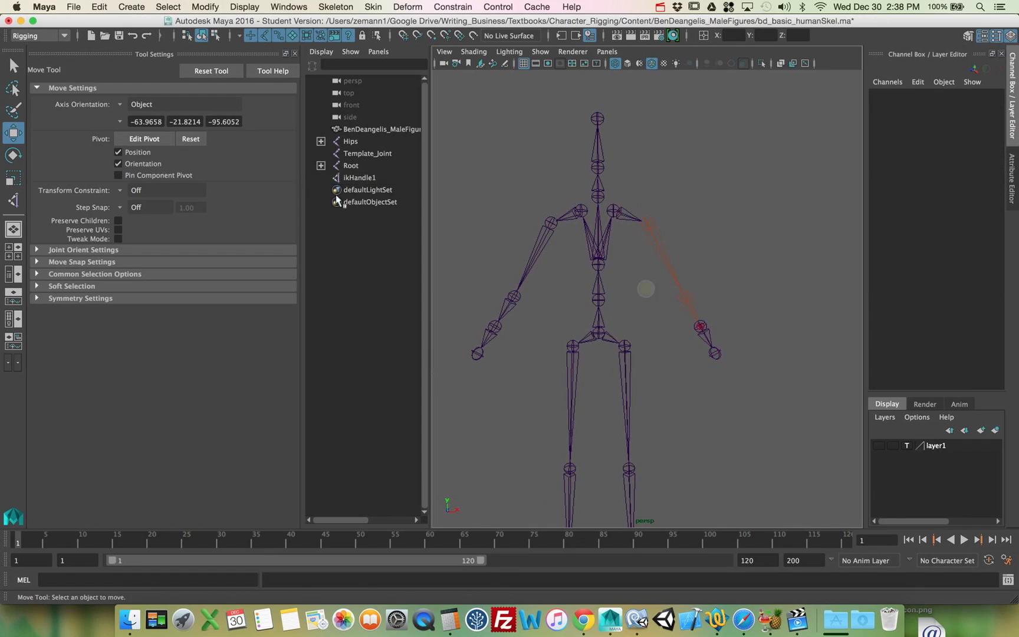
Step: Start opening another scene and look through the recent folder locations in the file browser
click(83, 9)
click(85, 47)
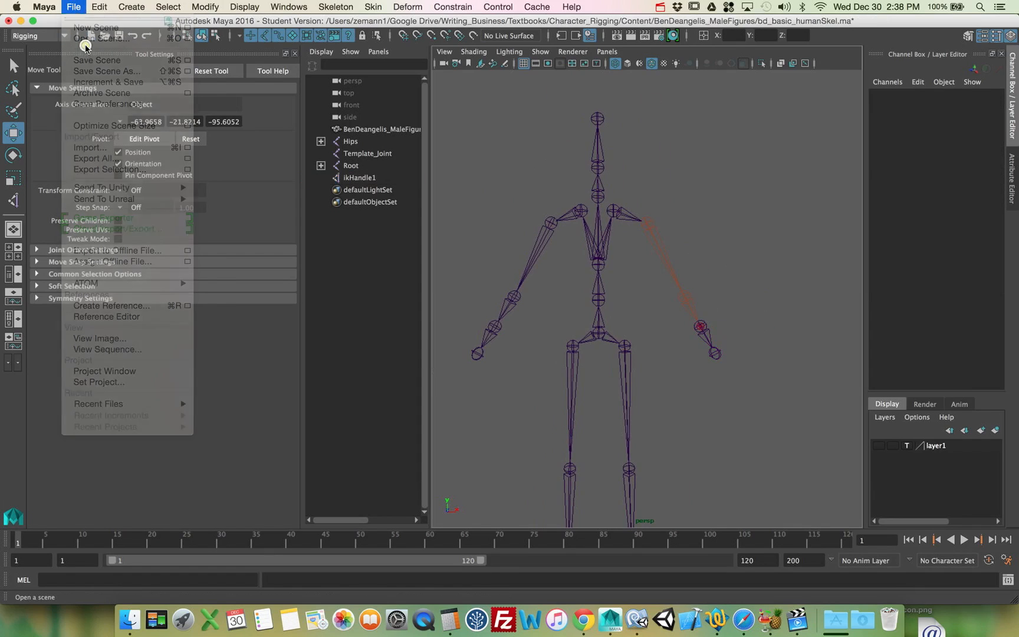
click(73, 7)
click(89, 39)
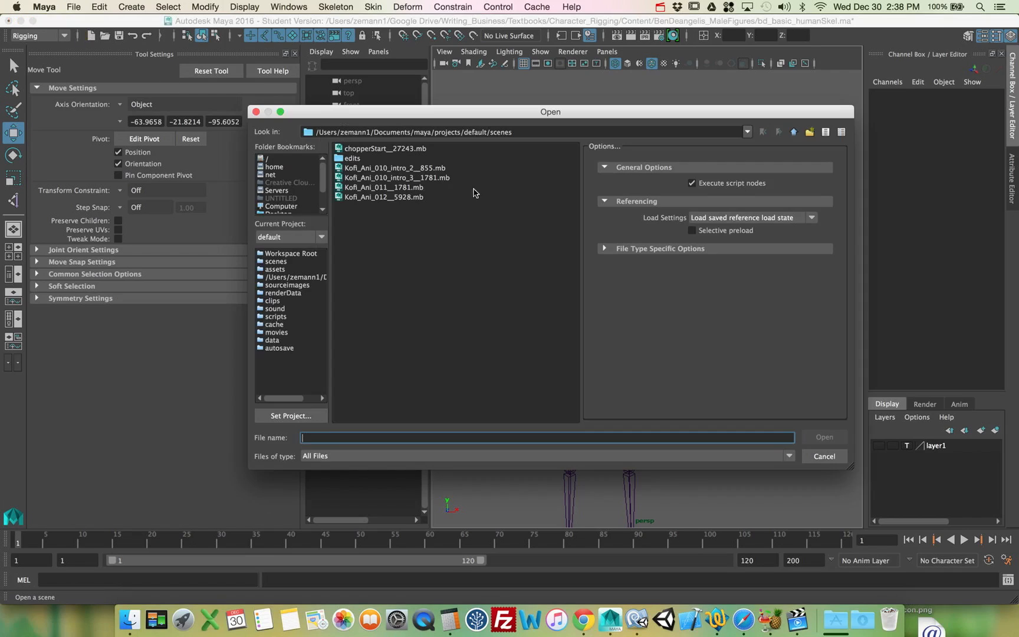
click(747, 132)
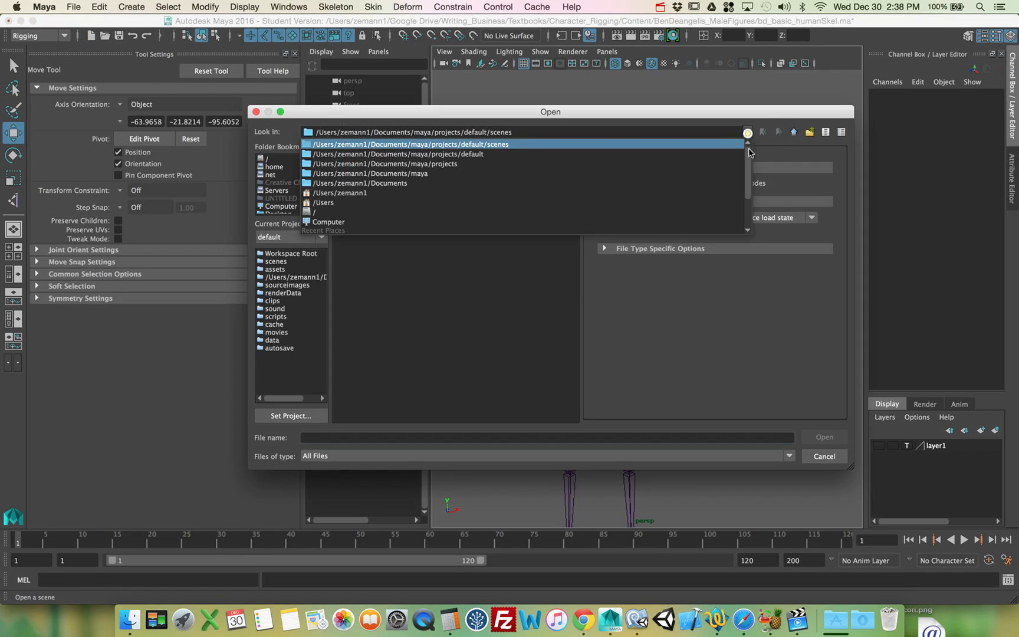
scroll(747, 196, down, 3)
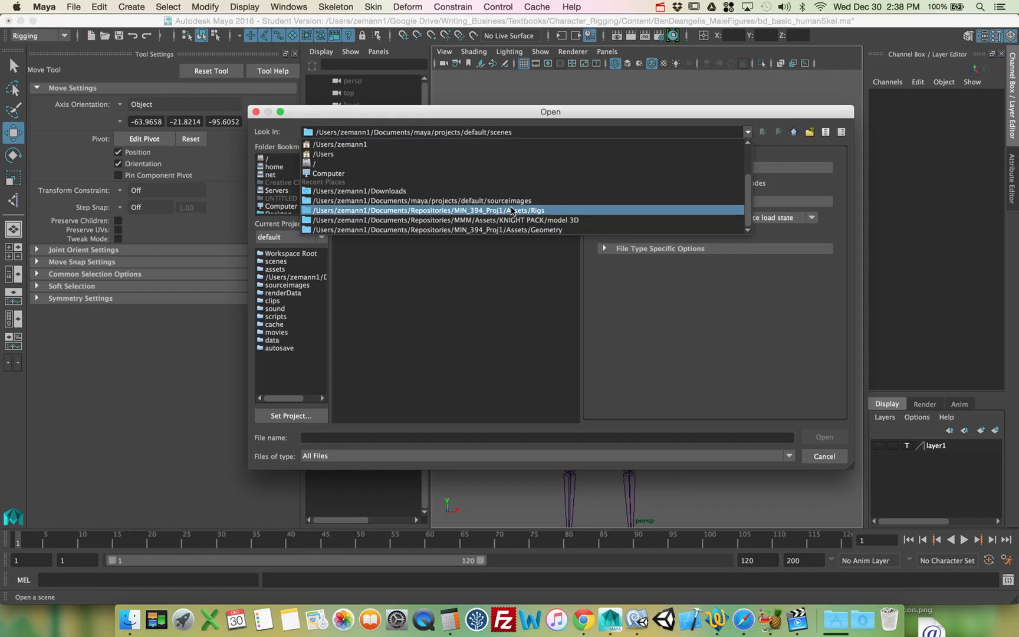
Step: Look through the bookmarked home, Documents, Computer and Desktop folders for the scene file
click(275, 195)
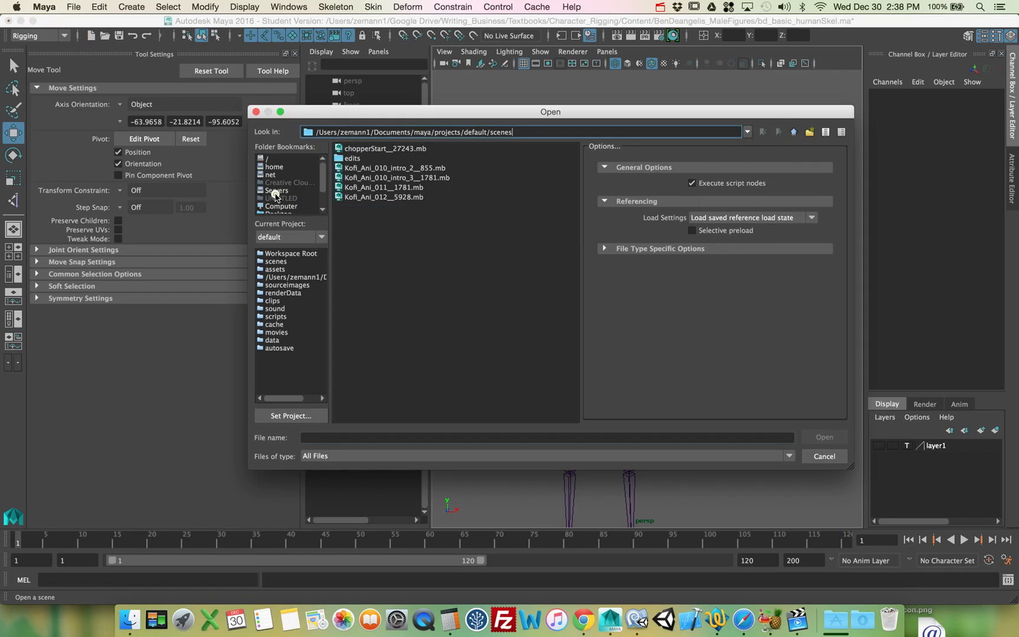
scroll(275, 195, down, 2)
click(281, 206)
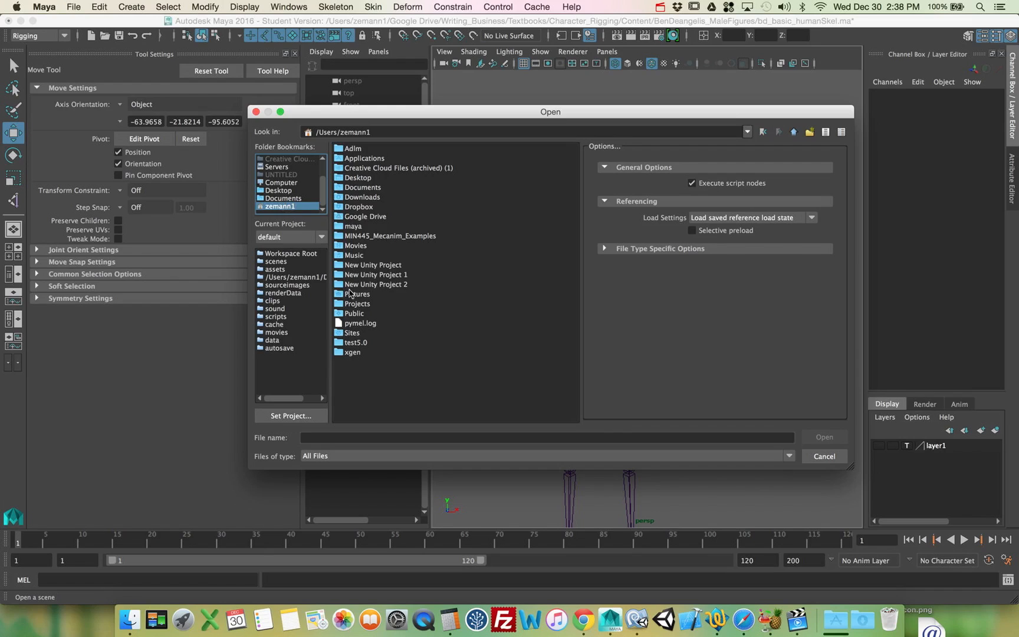
click(299, 198)
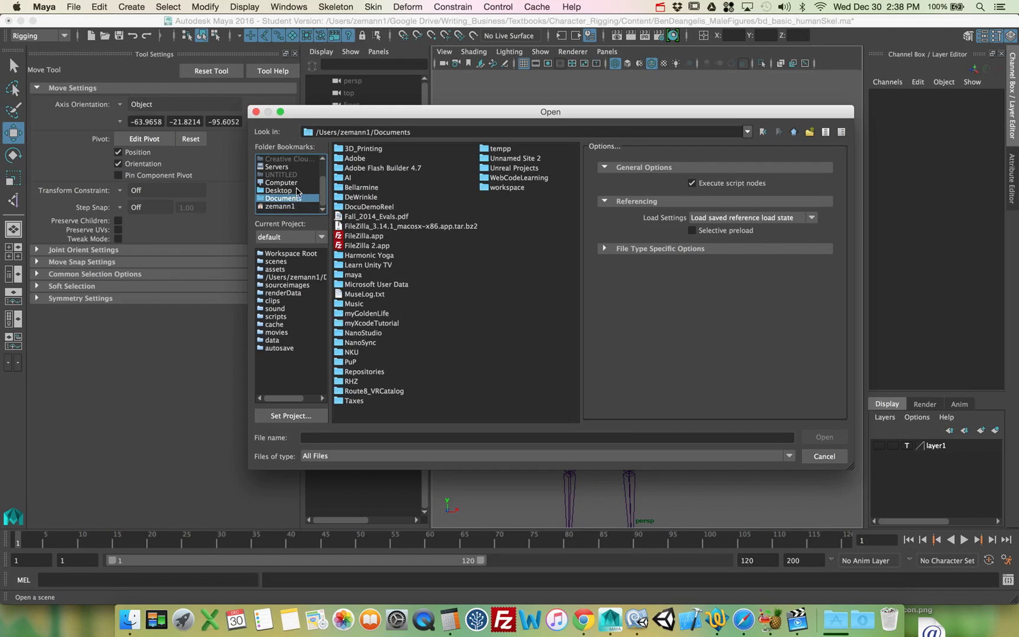
scroll(294, 188, up, 2)
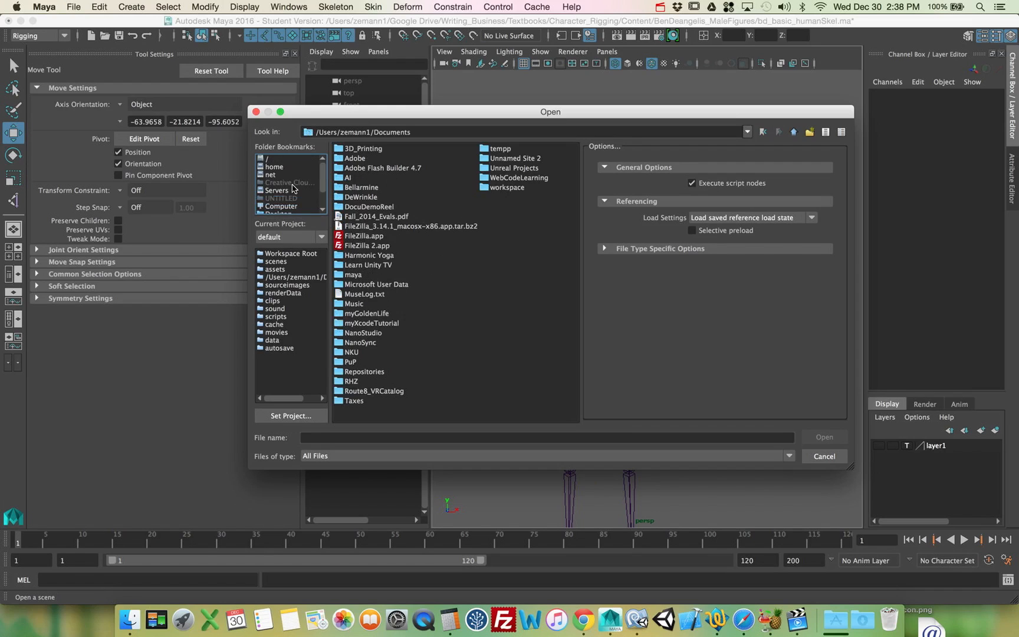
scroll(298, 183, down, 2)
click(299, 184)
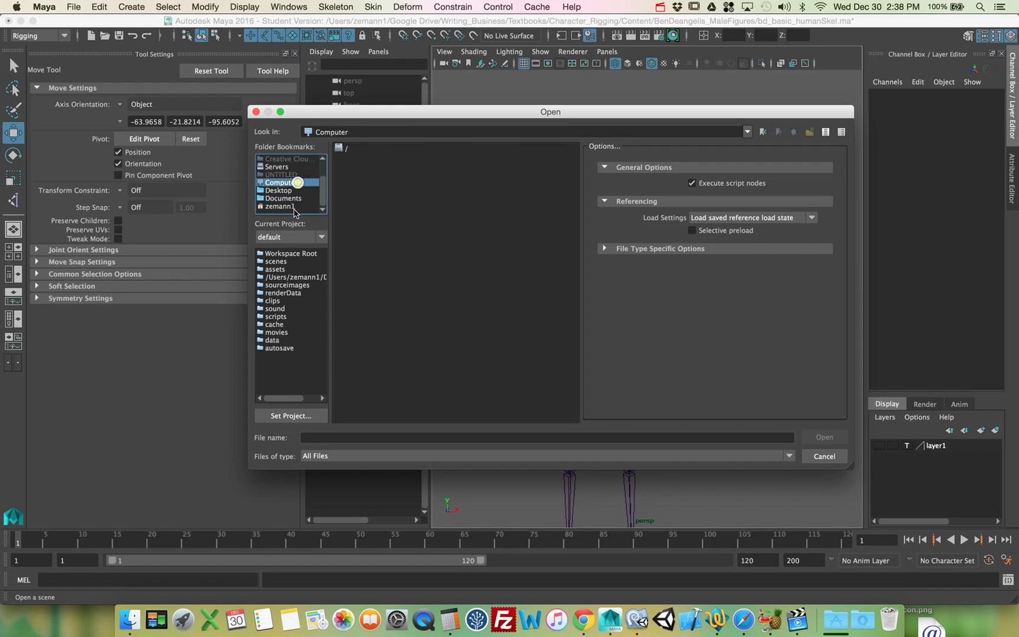
click(294, 207)
click(298, 191)
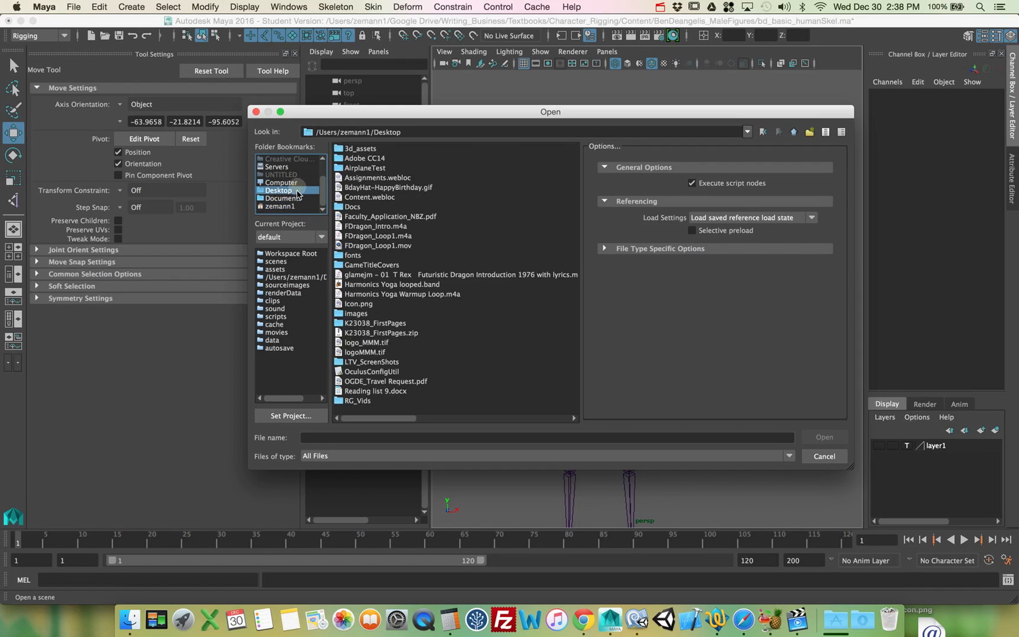
click(299, 199)
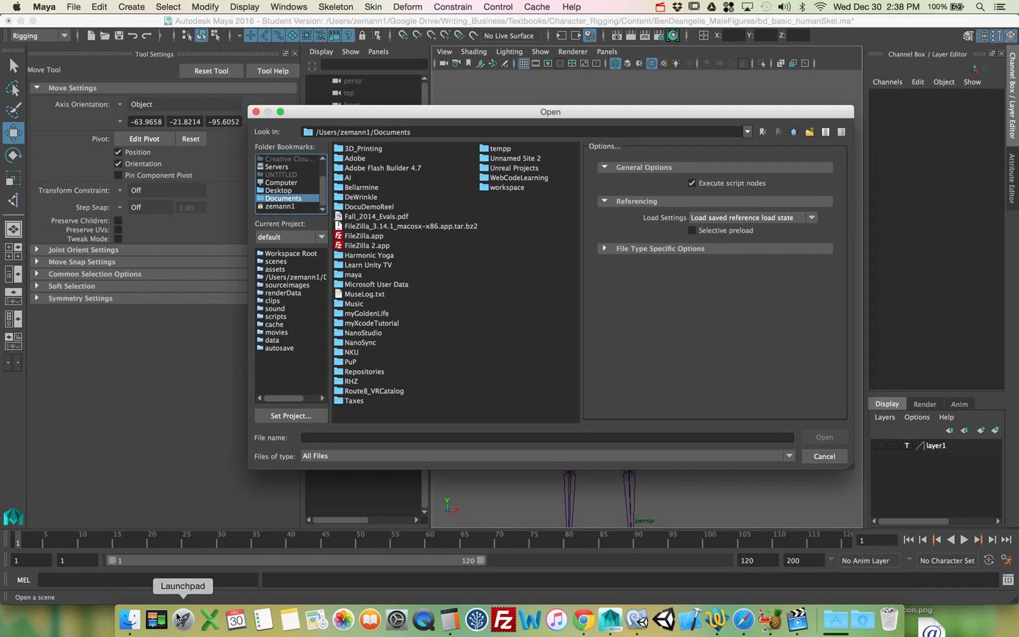
Step: Switch to Finder and open bd_complete_IK_humanSkel_weighted.ma from the male figures folder, dismissing Maya's pending Open dialog
click(130, 619)
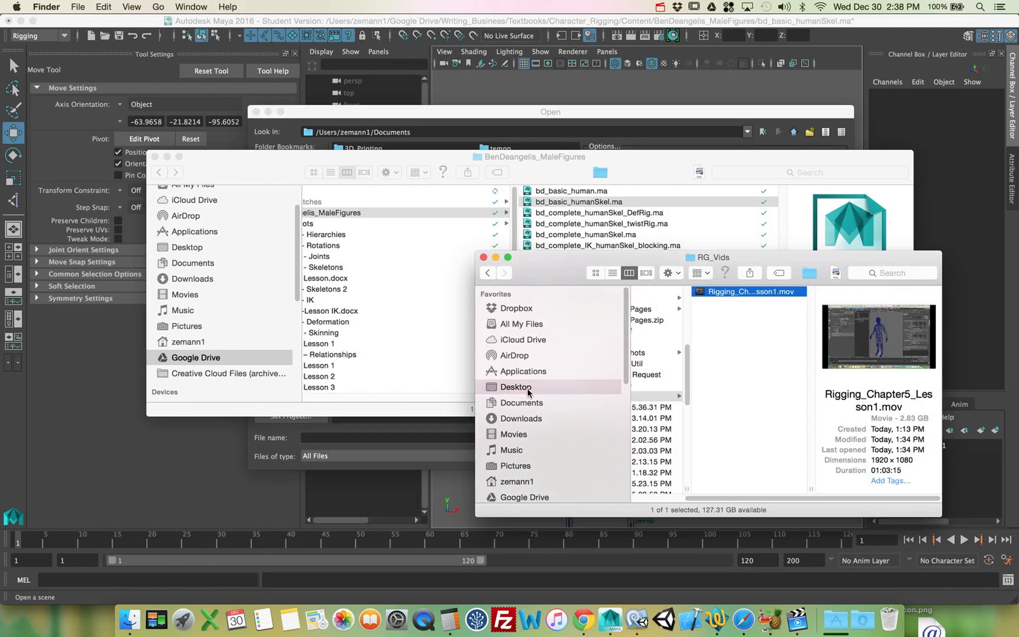
click(628, 173)
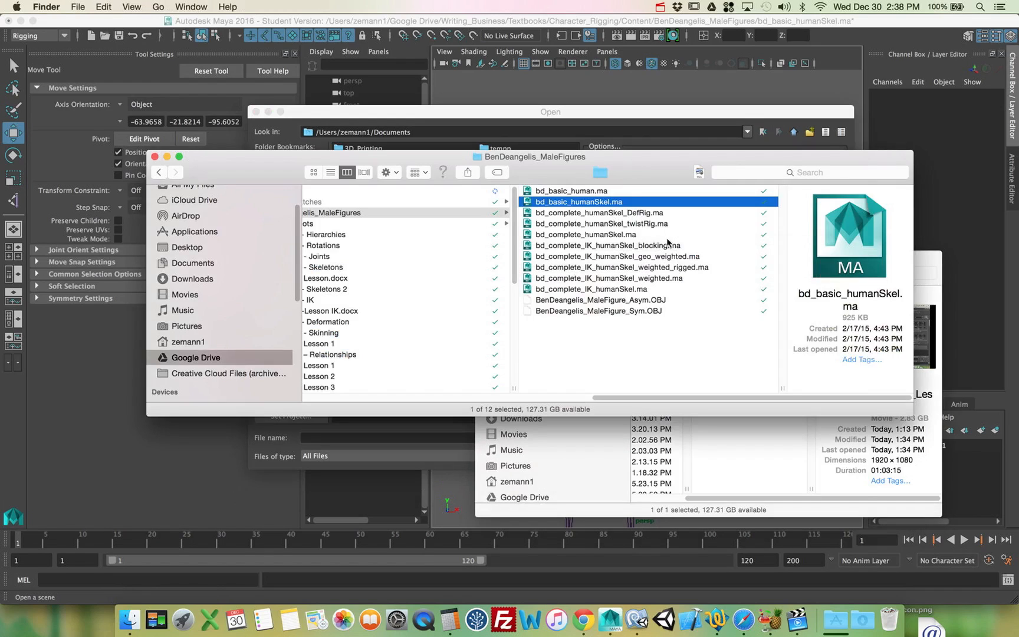
double_click(601, 277)
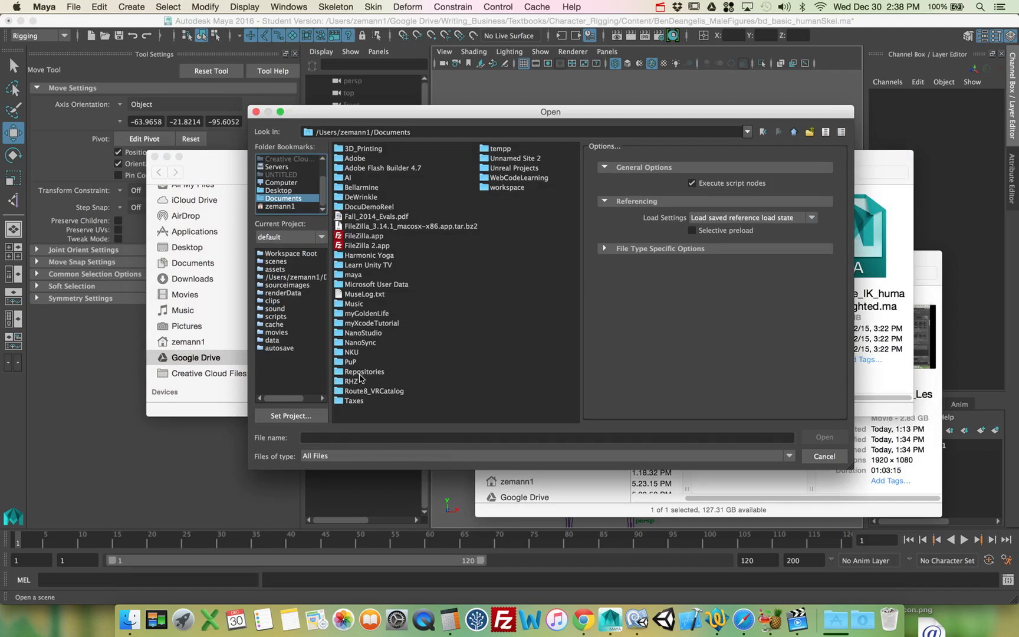
click(228, 177)
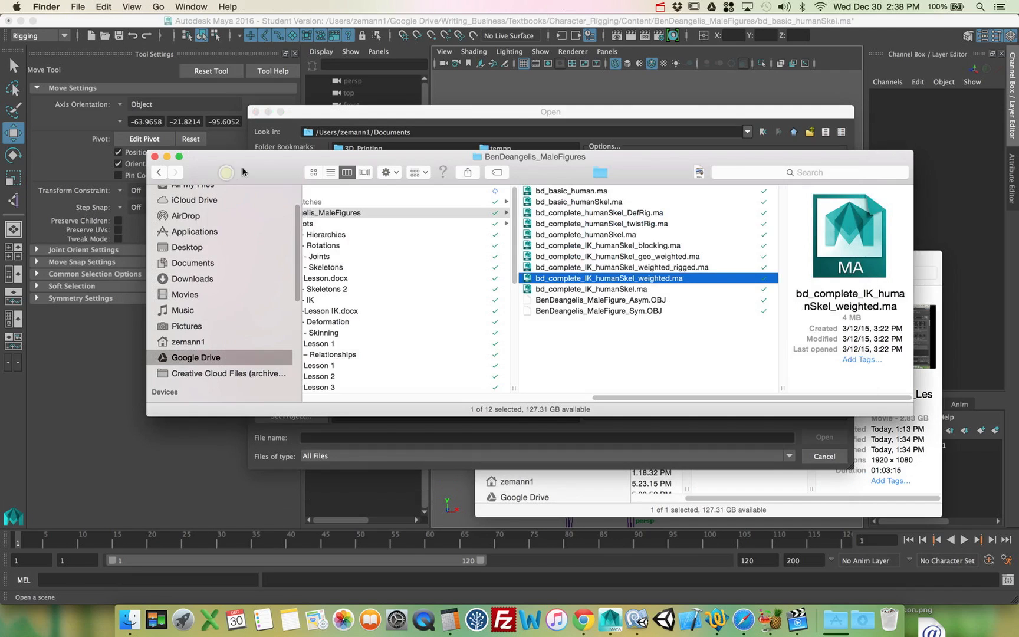
double_click(635, 279)
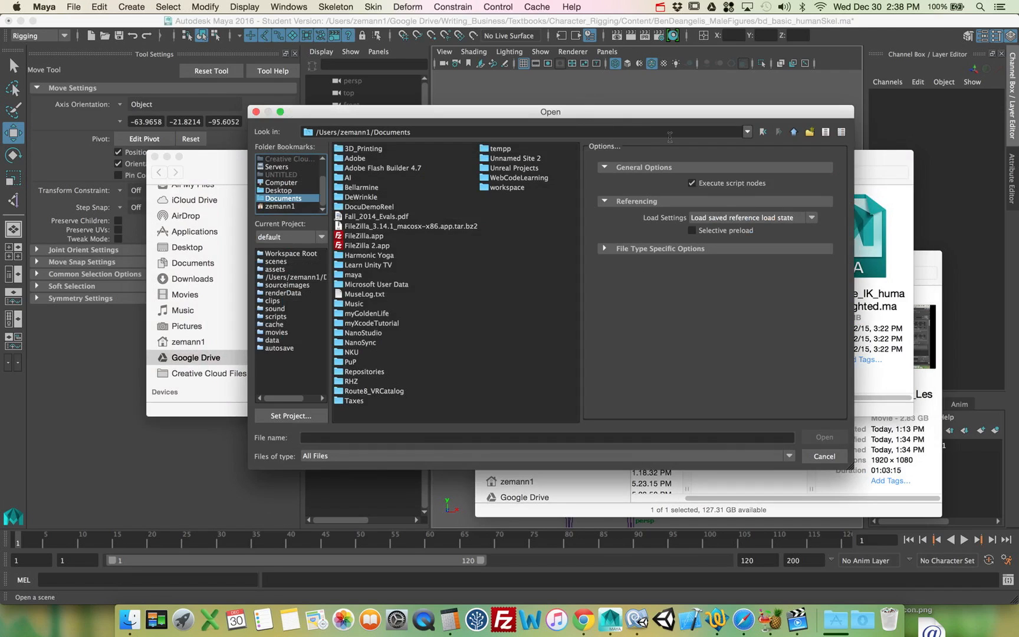
click(825, 456)
click(508, 316)
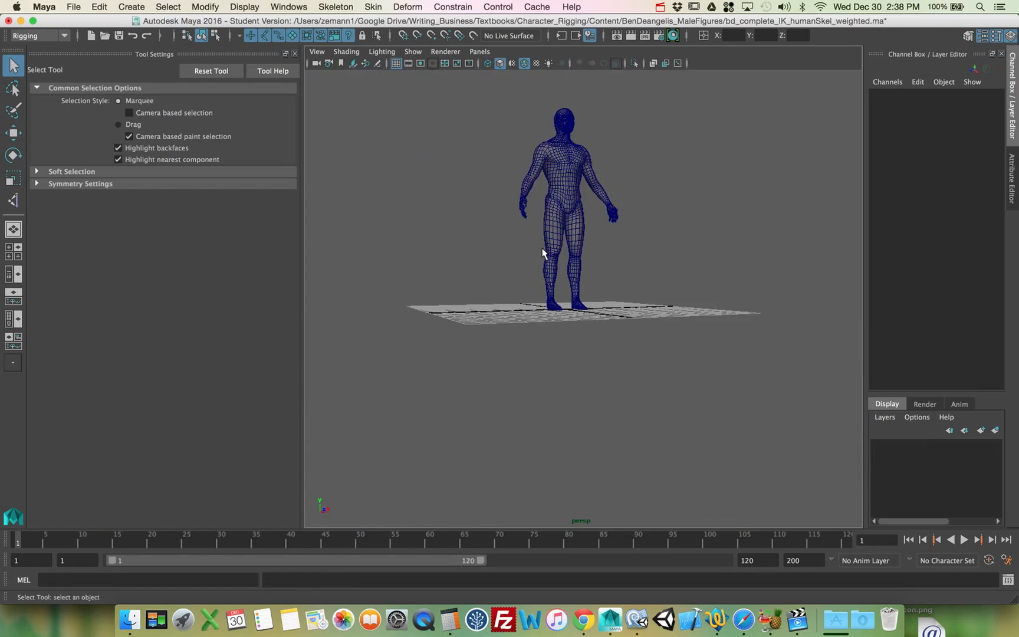
Step: Display the figure in wireframe and select the left arm's IK handle at the wrist with the Move tool
key(4)
click(567, 203)
alt+drag(567, 203, 548, 285)
scroll(628, 358, up, 6)
mouse_move(694, 364)
alt+mouse_down()
mouse_move(635, 372)
mouse_move(680, 380)
alt+mouse_up()
click(612, 295)
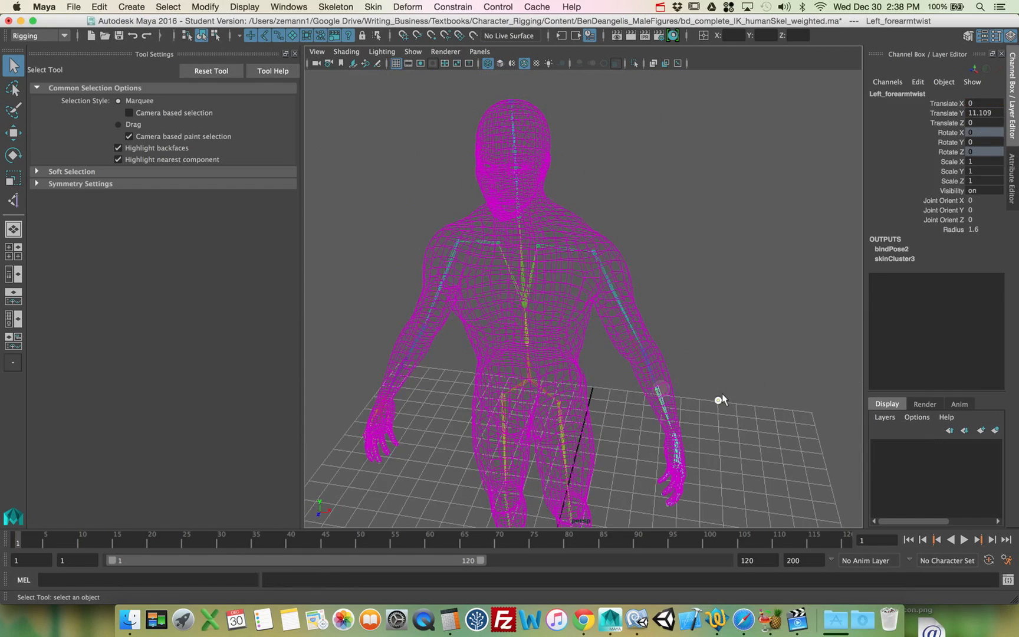
click(665, 457)
alt+drag(664, 458, 678, 369)
key(w)
key(z)
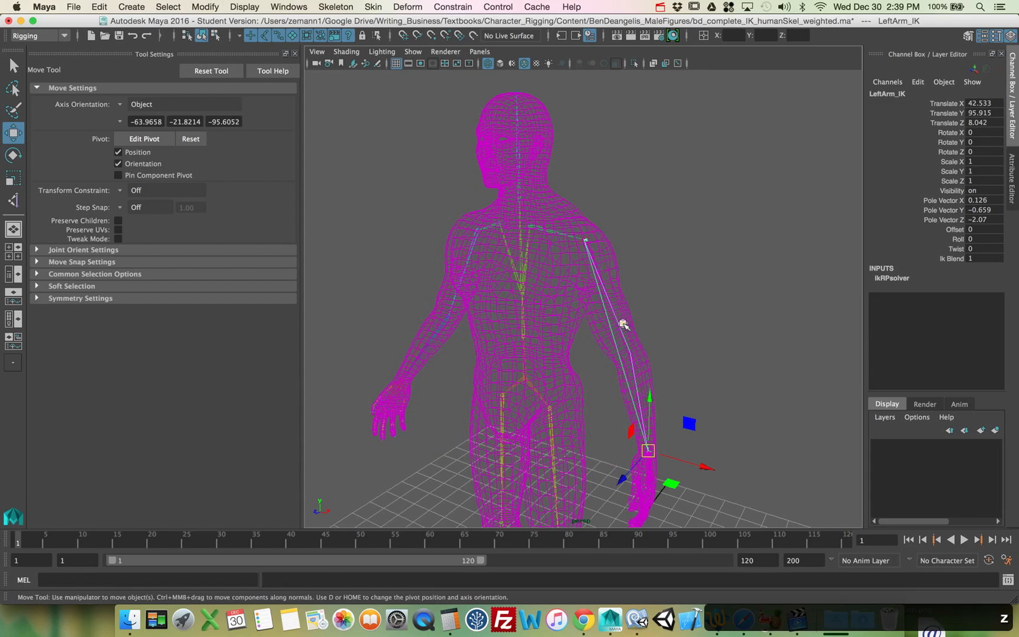
Step: Select the body mesh and review the Mirror Skin Weights options, closing them without mirroring
click(623, 324)
click(381, 6)
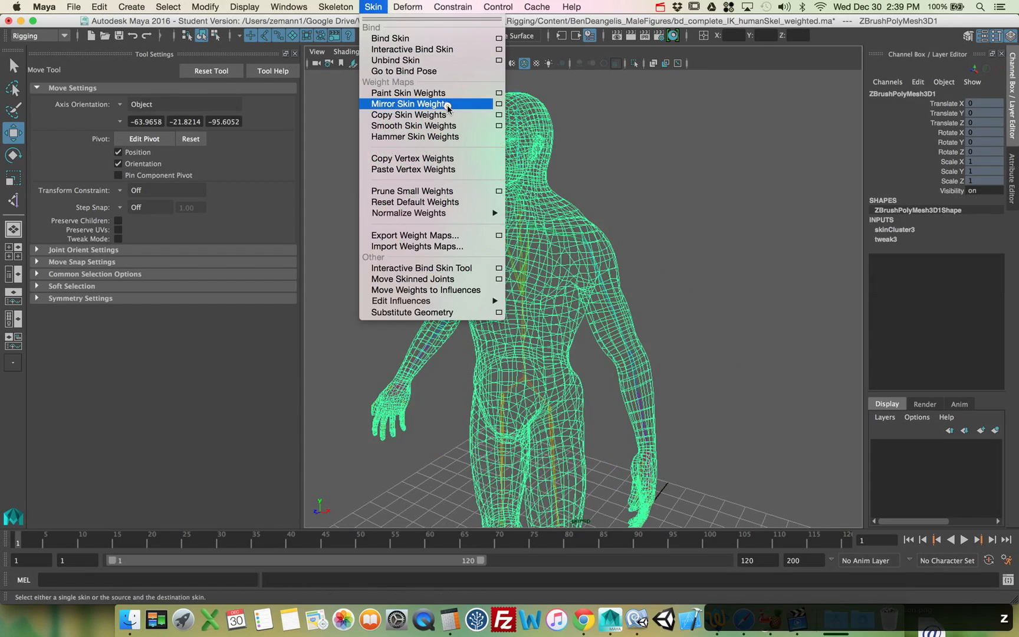
click(448, 104)
scroll(450, 107, down, 5)
click(374, 7)
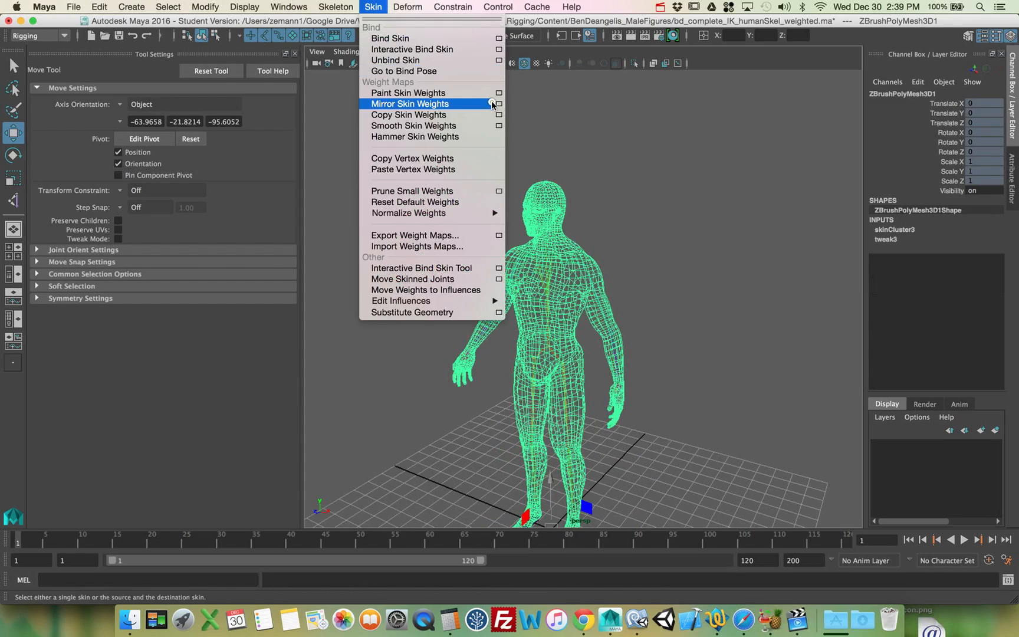
click(497, 105)
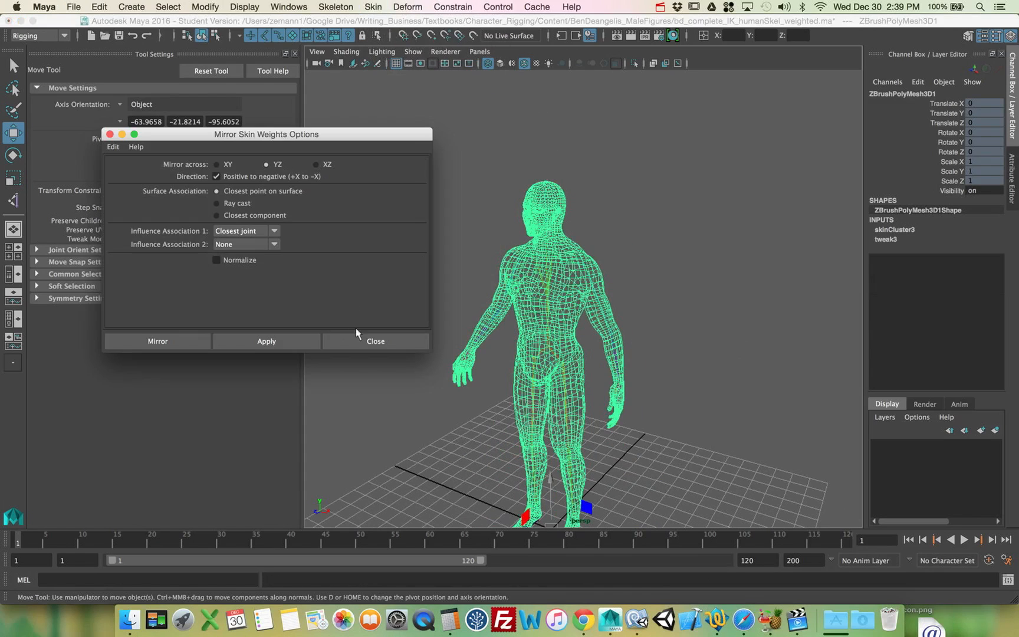
click(364, 341)
Step: Try moving the left arm's IK handle to about X 39.963, Y 118.476, Z 2.667 and undo the move
click(623, 383)
drag(610, 392, 621, 331)
key(z)
Step: Try raising the left arm's IK handle with the figure in shaded display and undo the move
key(5)
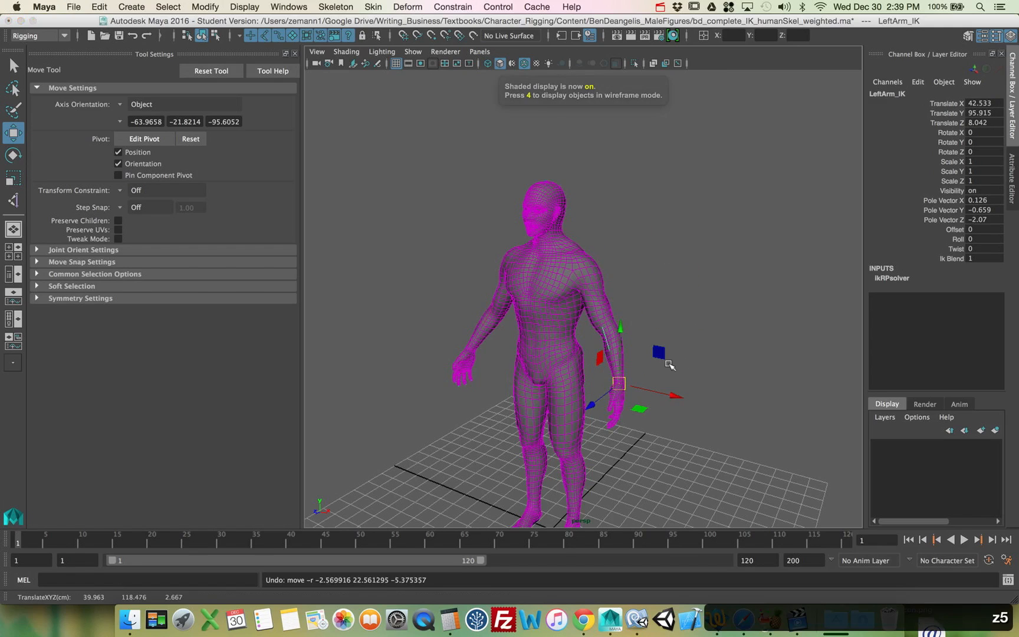
scroll(667, 364, up, 5)
alt+middle_drag(657, 336, 652, 285)
alt+drag(653, 284, 696, 274)
drag(677, 350, 643, 277)
key(z)
Step: Return to wireframe, try moving the left arm's IK handle to about X 46.688, Y 134.612, Z 18.665, and undo the move
key(4)
alt+right_drag(643, 277, 744, 276)
alt+drag(744, 276, 807, 246)
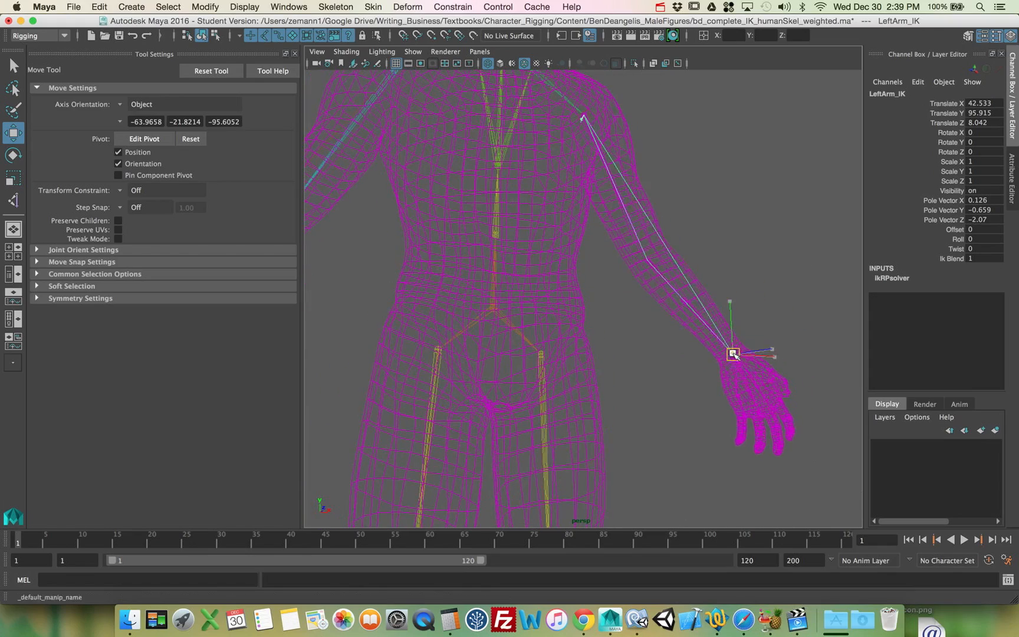
drag(732, 353, 559, 254)
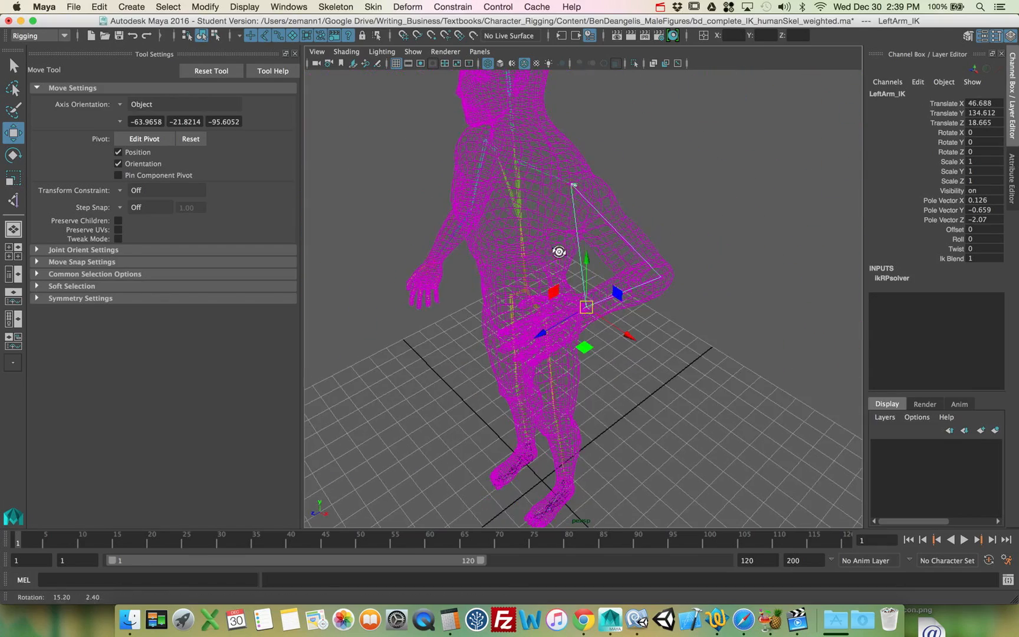
key(ctrl+z)
Step: Delete the left arm's IK handle and hide polygons in the perspective view so only the skeleton is displayed
scroll(621, 348, up, 3)
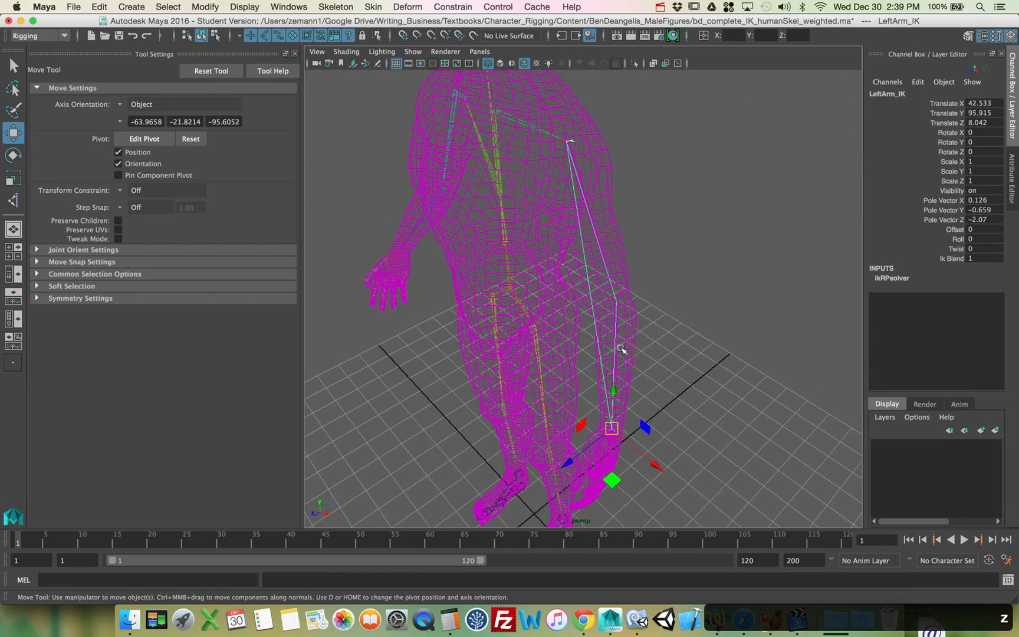
click(621, 348)
click(447, 51)
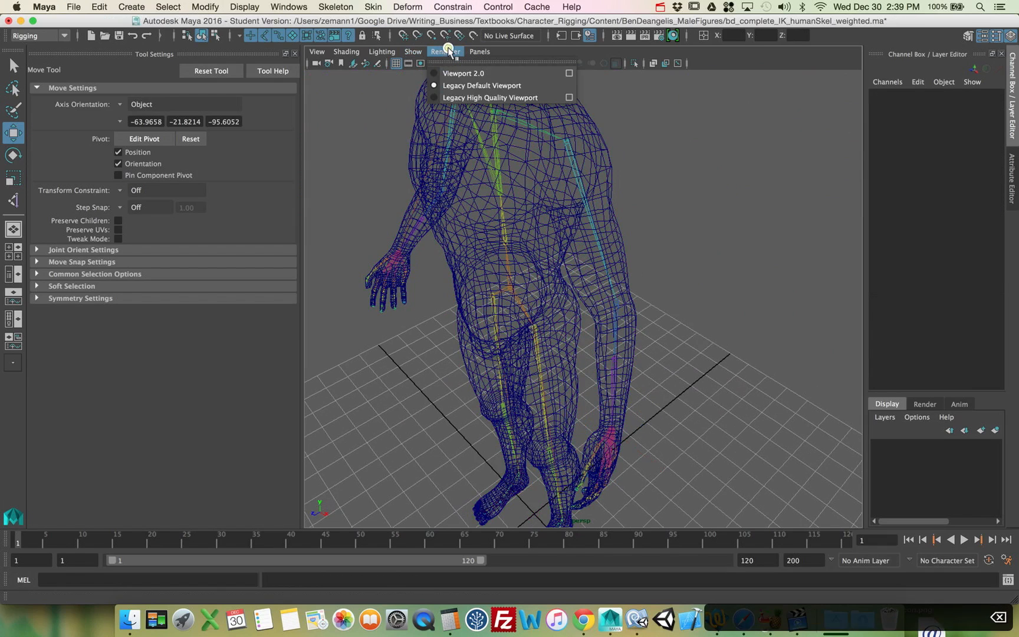
mouse_move(416, 52)
click(447, 171)
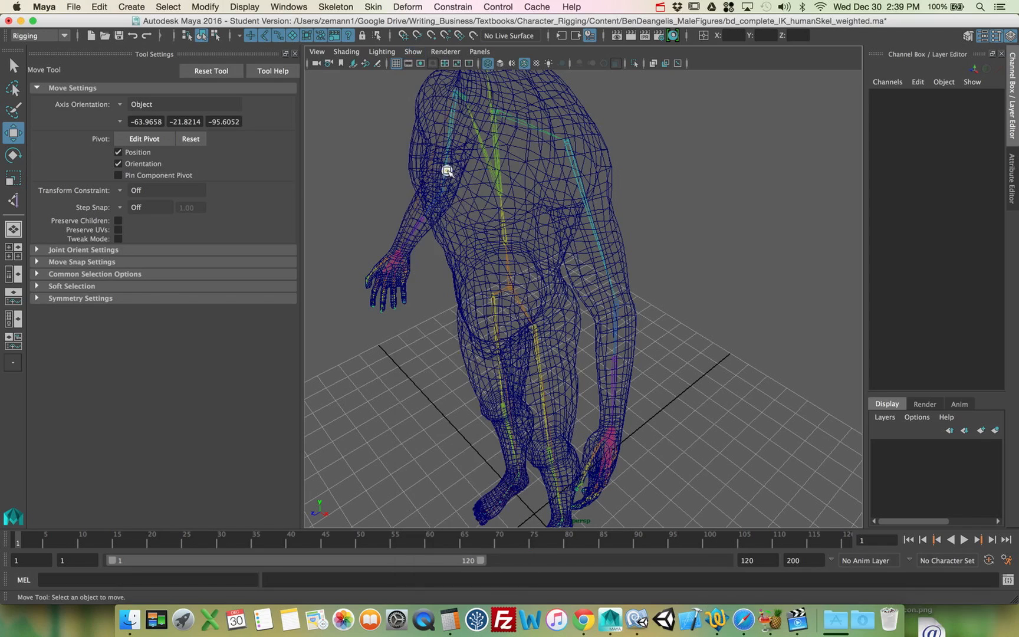
click(413, 52)
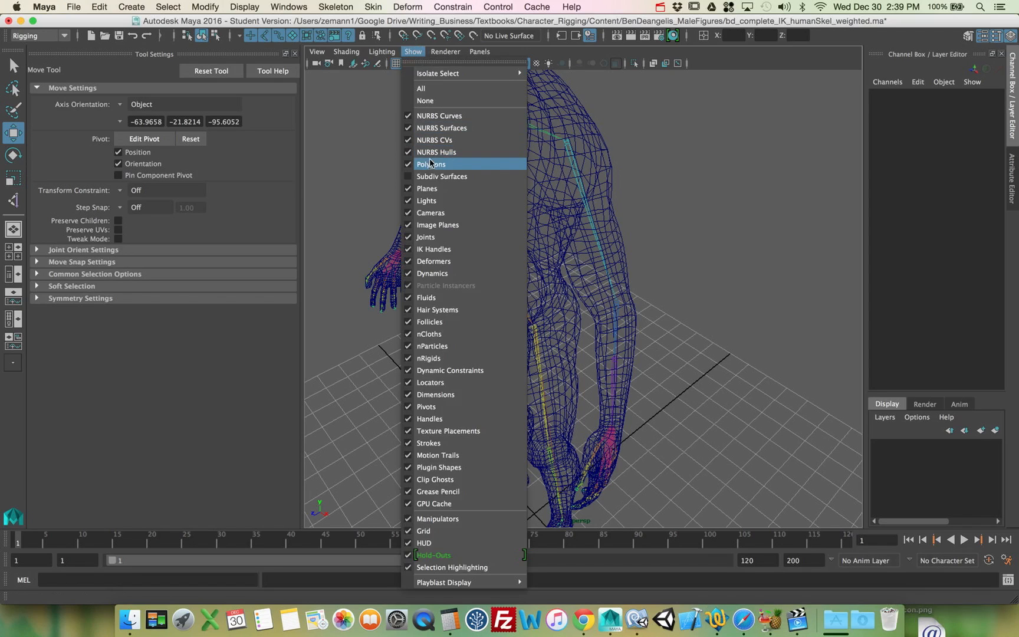
click(521, 166)
Step: Create a rotate-plane IK handle from the left humerus to the left forearm twist joint, try moving it and undo the move
key(y)
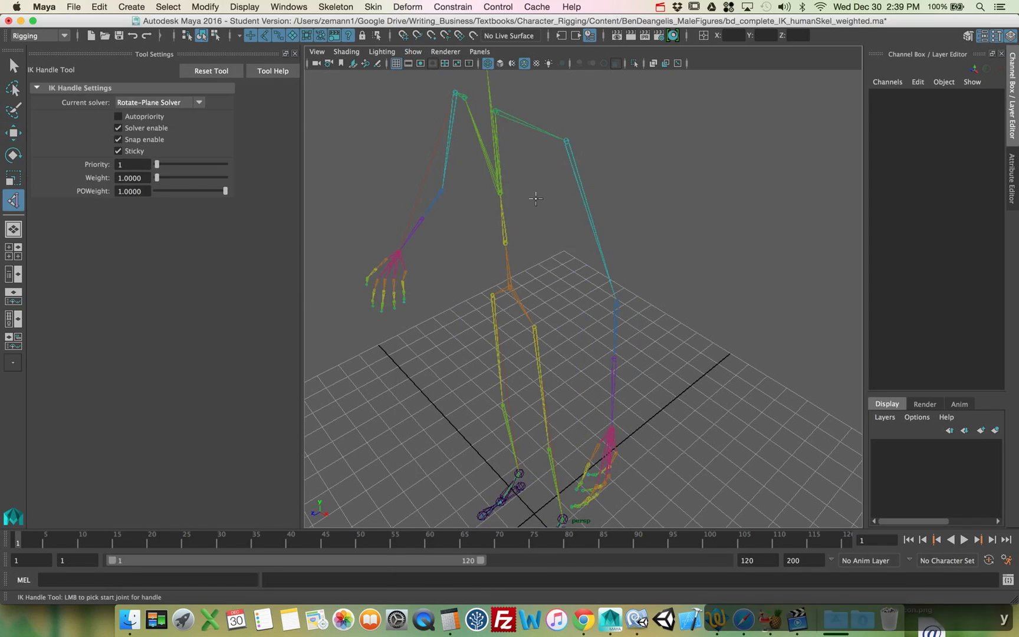
click(566, 139)
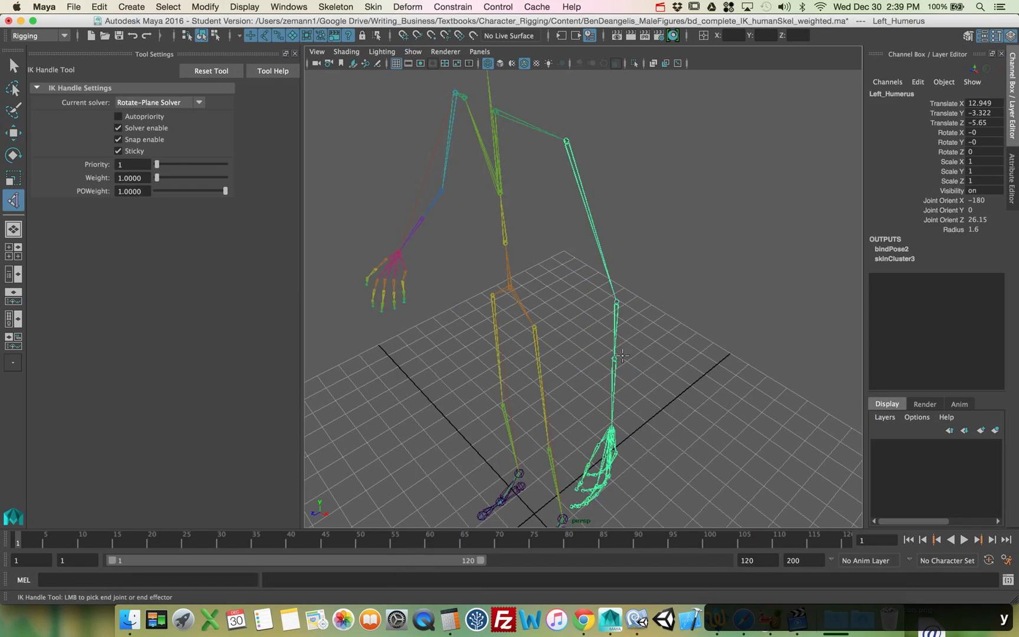
alt+drag(622, 355, 675, 337)
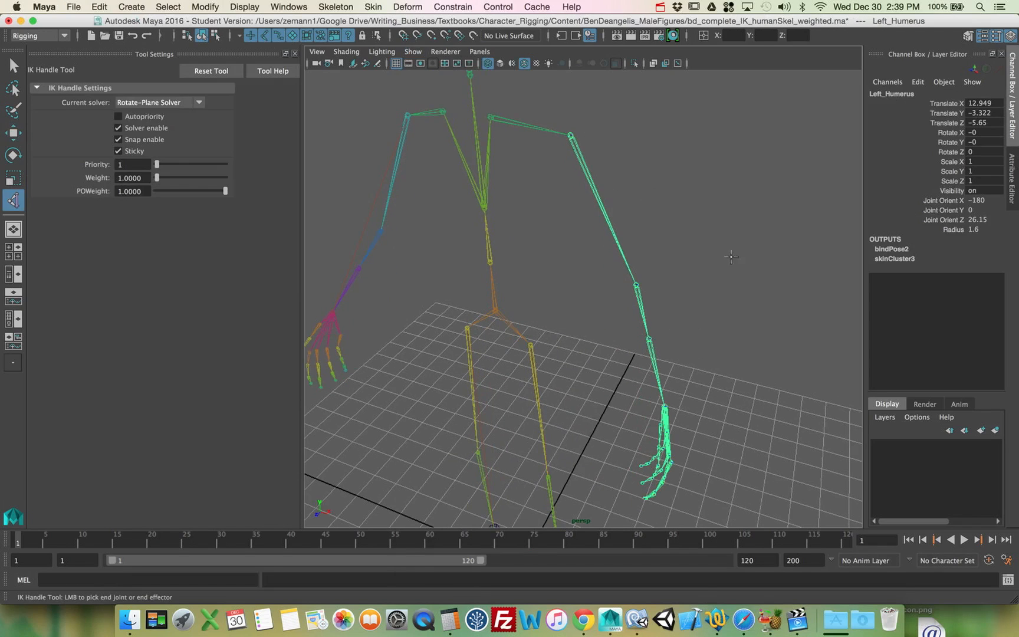
click(643, 338)
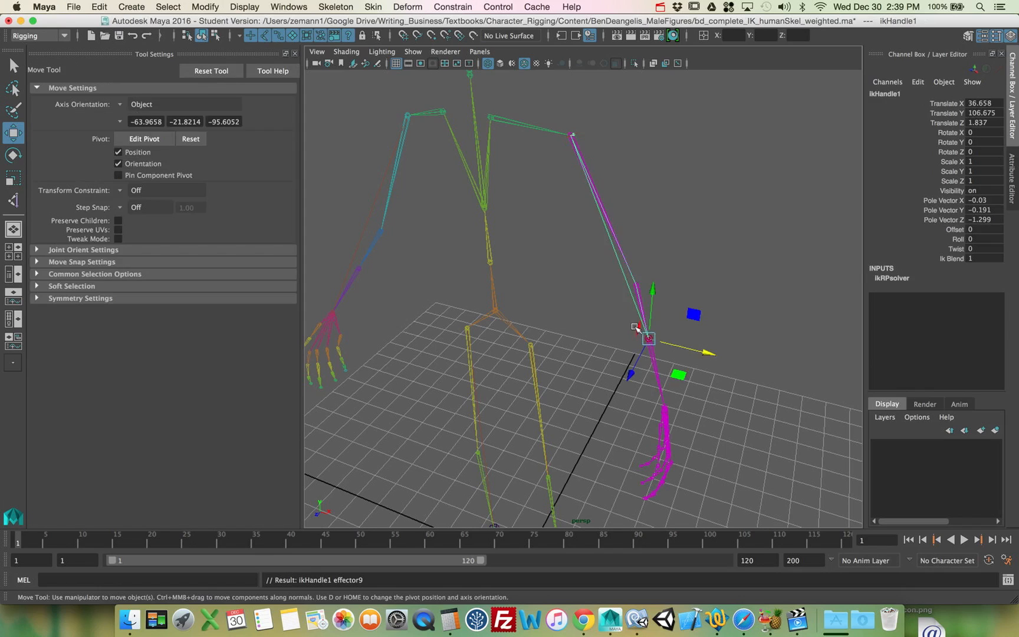
drag(653, 336, 653, 300)
key(z)
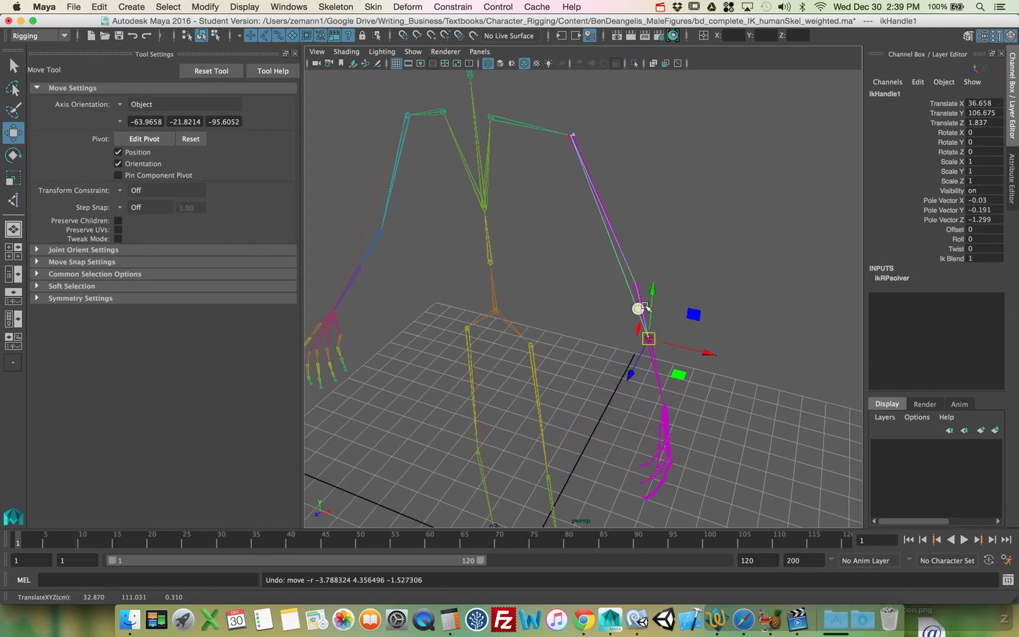
Step: Select the left elbow joint and show its settings in the Attribute Editor
alt+drag(691, 331, 710, 340)
click(600, 314)
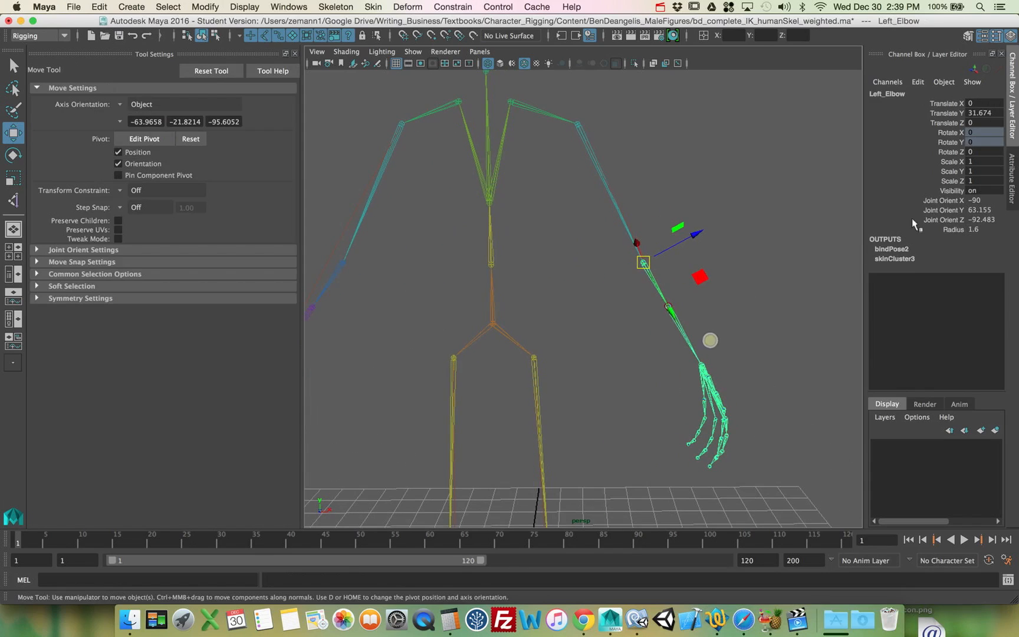
click(1011, 179)
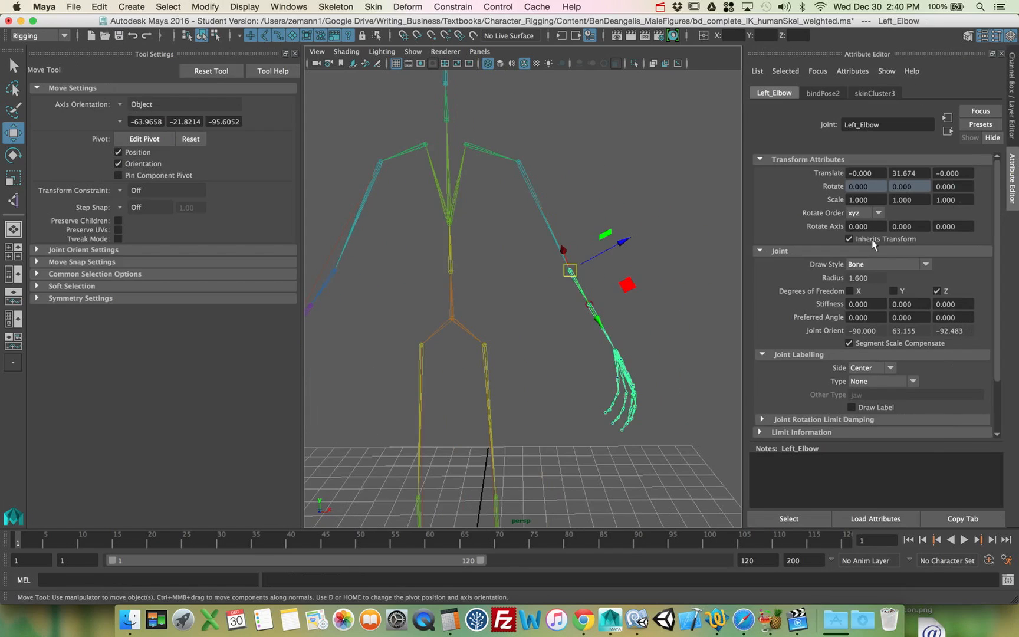
alt+drag(637, 304, 667, 309)
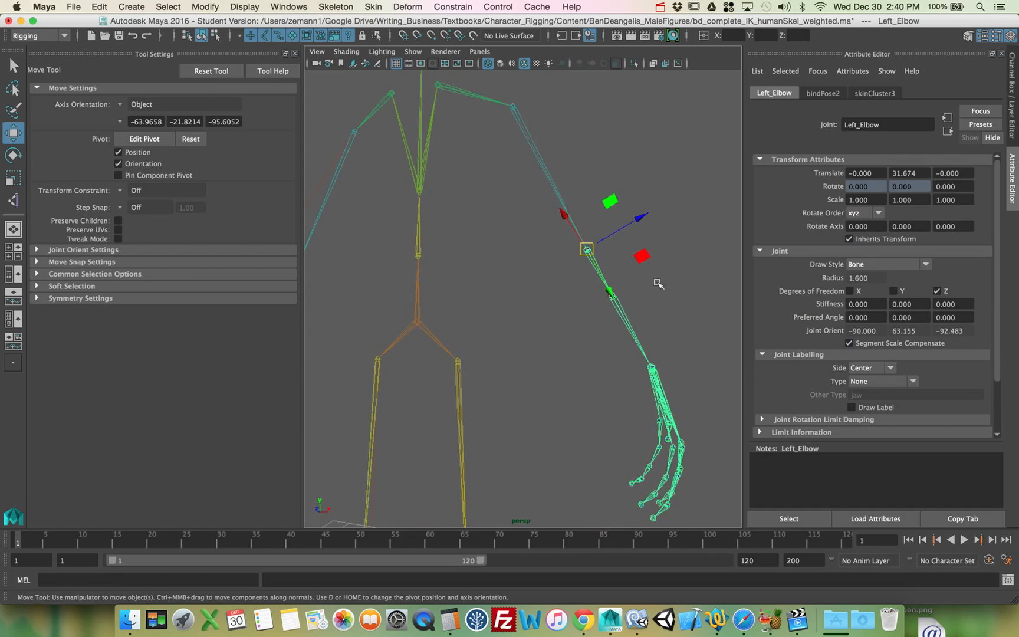
Step: Delete the IK handle at the left forearm twist joint and reselect the left elbow joint
drag(615, 306, 603, 305)
key(BackSpace)
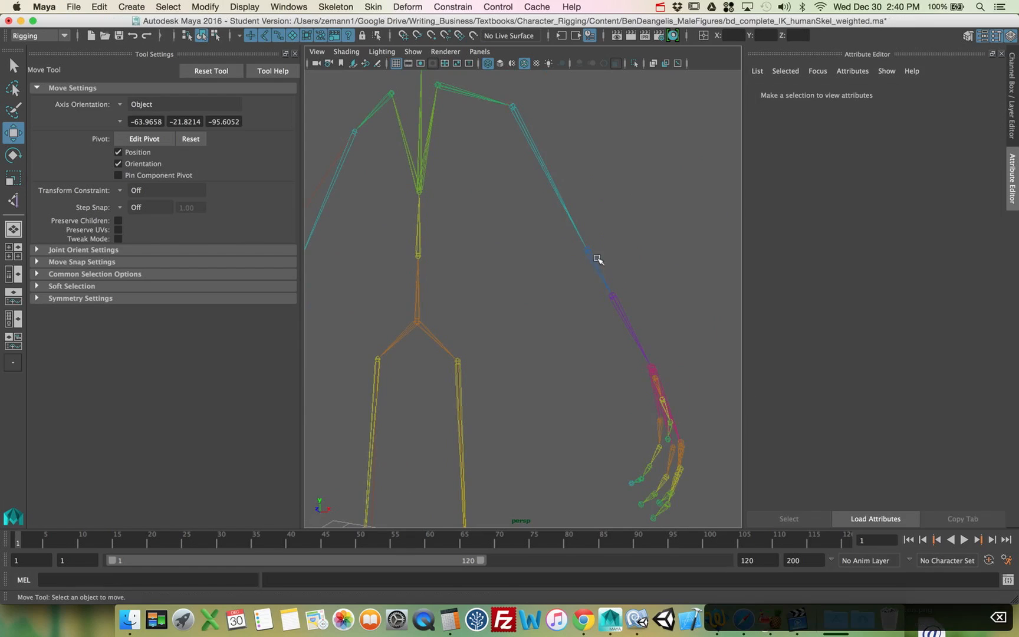
click(591, 256)
alt+drag(591, 256, 652, 358)
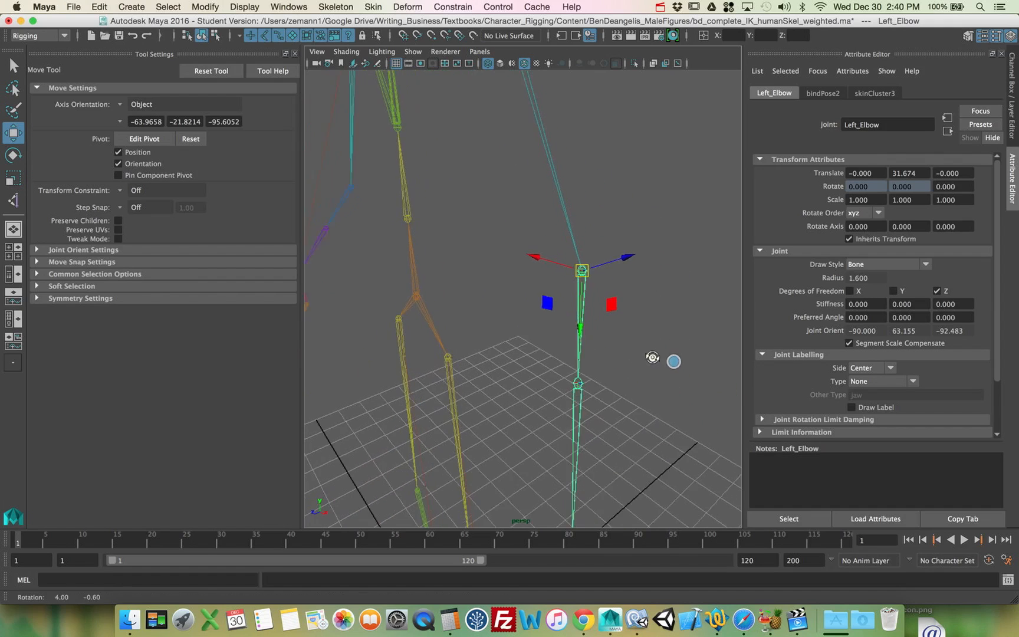
Step: Try rotating the left elbow joint about -63.226 degrees around Z and undo the rotation
key(e)
drag(546, 311, 552, 245)
key(z)
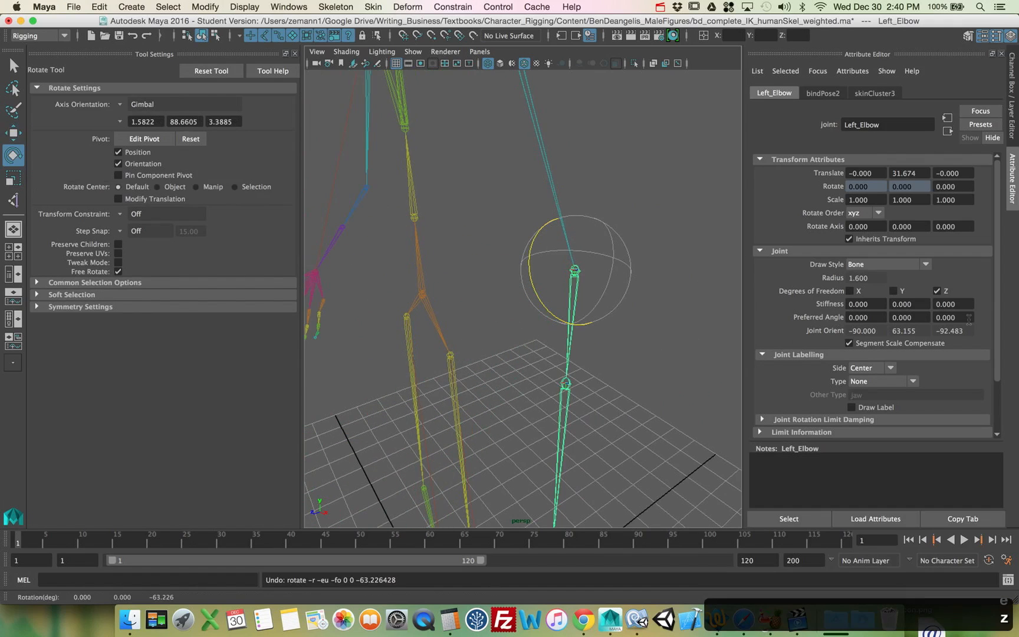
Step: Try enabling the left elbow's X and Y degrees of freedom and restore its Z-only rotation
click(894, 292)
click(850, 290)
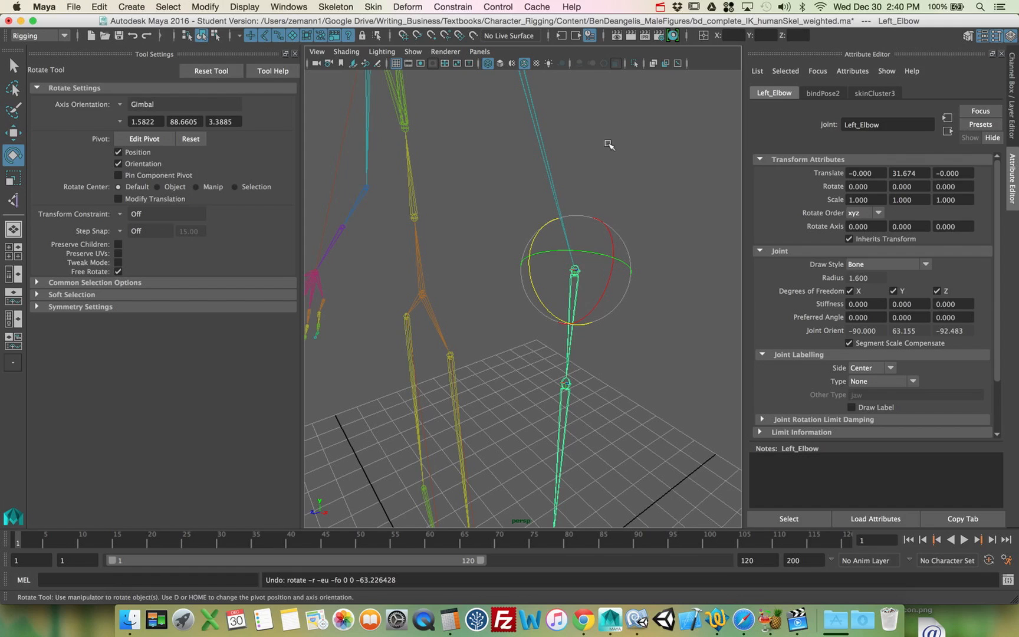
scroll(607, 169, down, 4)
alt+drag(574, 254, 569, 285)
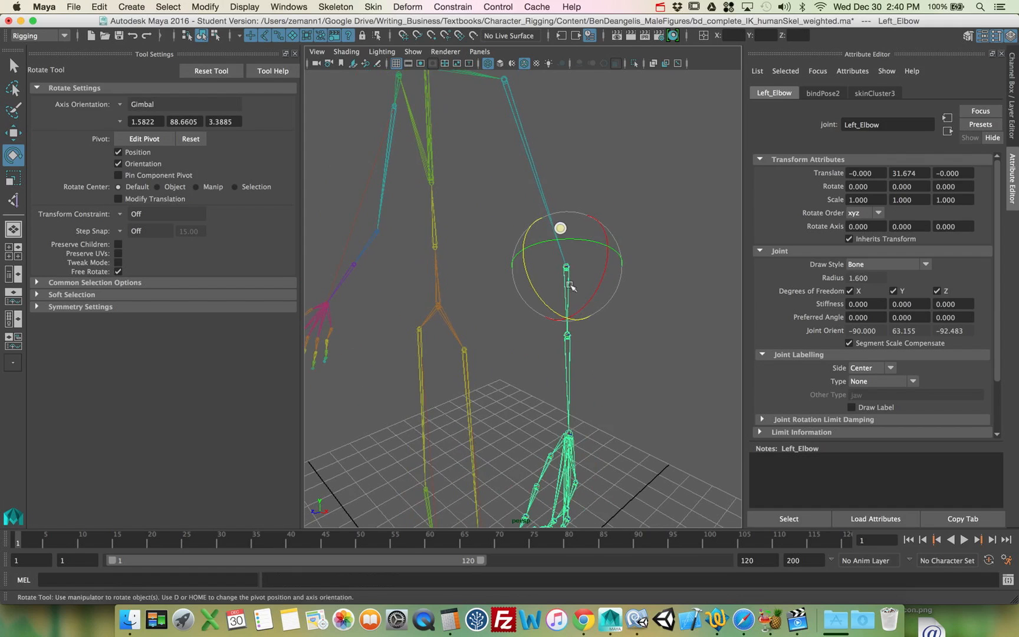
click(851, 291)
click(893, 291)
Step: Activate the Select tool, enable the left elbow's X and Y degrees of freedom again and restrict the joint back to Z
mouse_move(602, 321)
alt+mouse_down()
mouse_move(626, 322)
mouse_move(565, 341)
mouse_move(588, 310)
alt+mouse_up()
key(q)
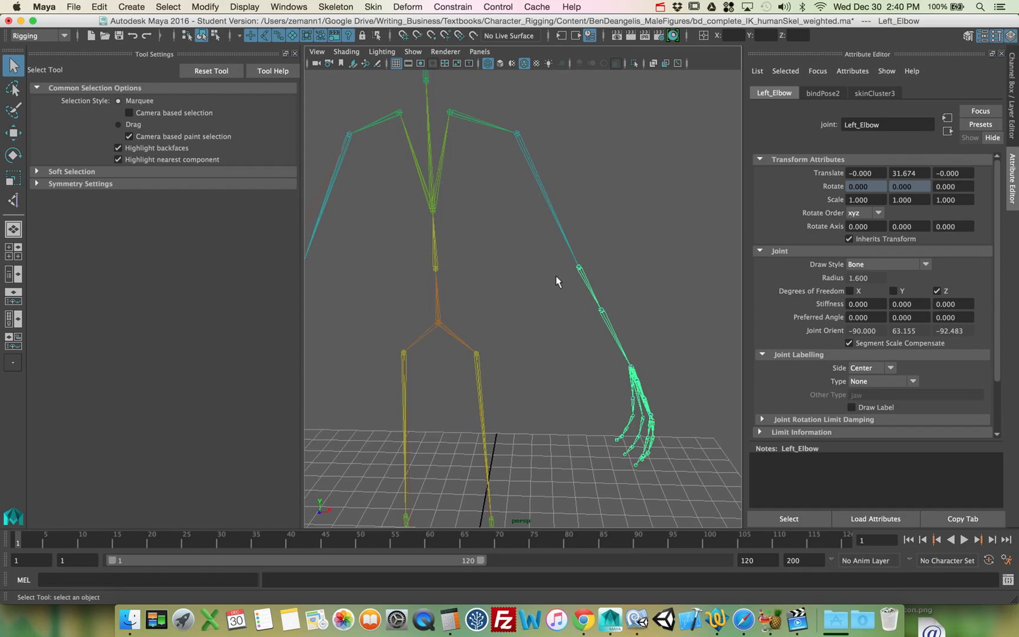
click(852, 292)
click(892, 291)
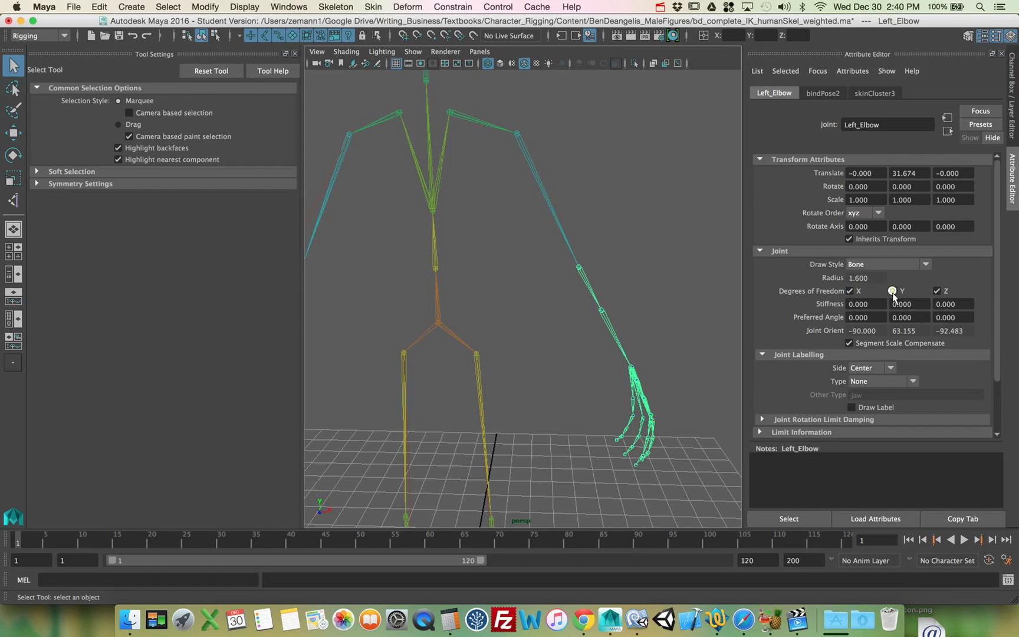
click(848, 291)
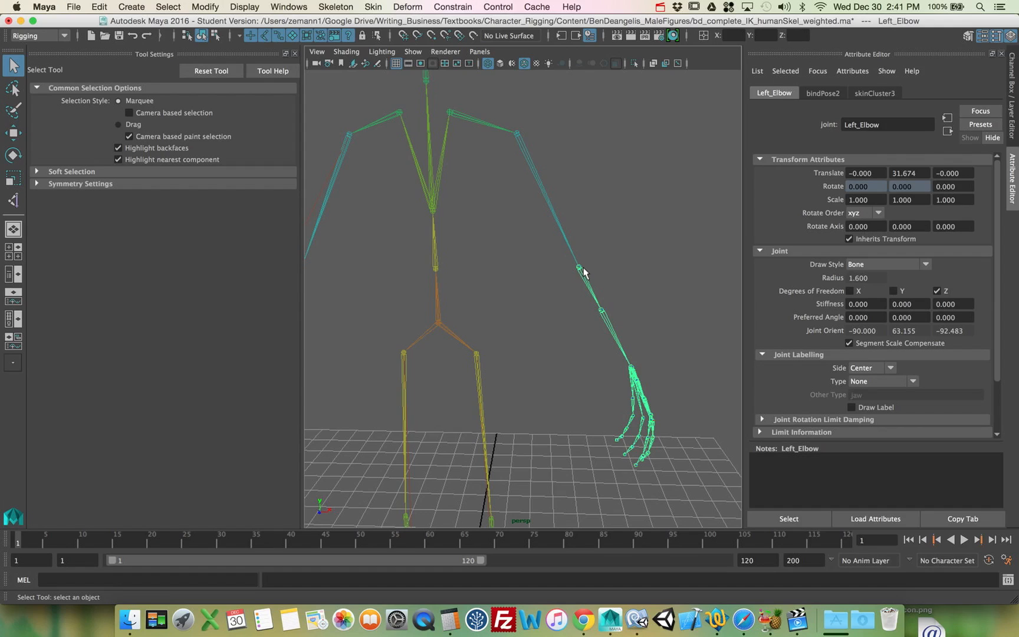
Step: Enable the left elbow's X and Y degrees of freedom, try rotating the joint about 8.292 degrees around X and undo the rotation
key(e)
click(862, 295)
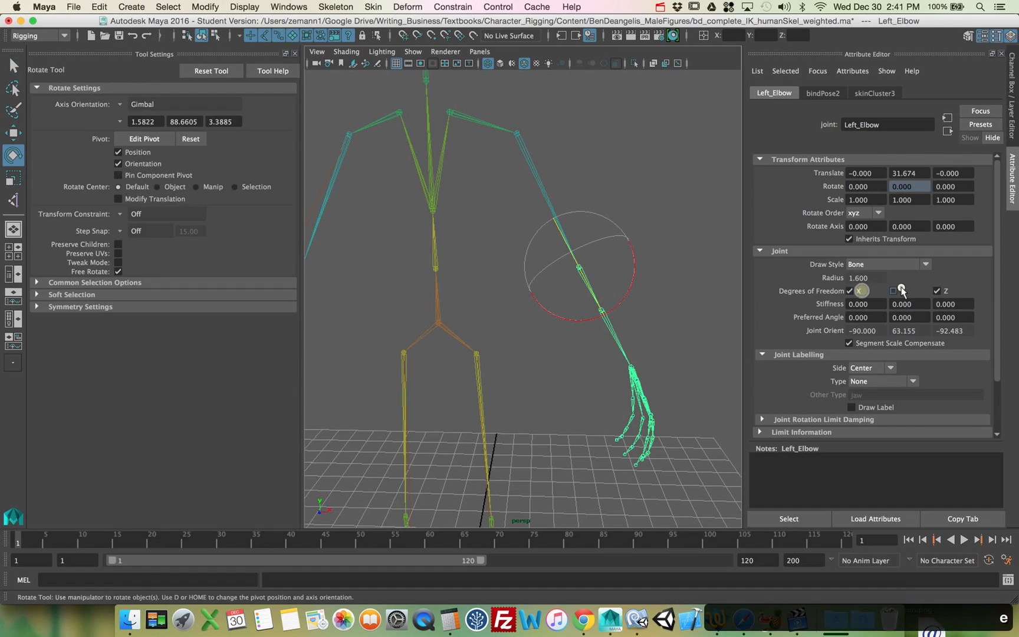
click(897, 292)
drag(637, 269, 661, 256)
key(z)
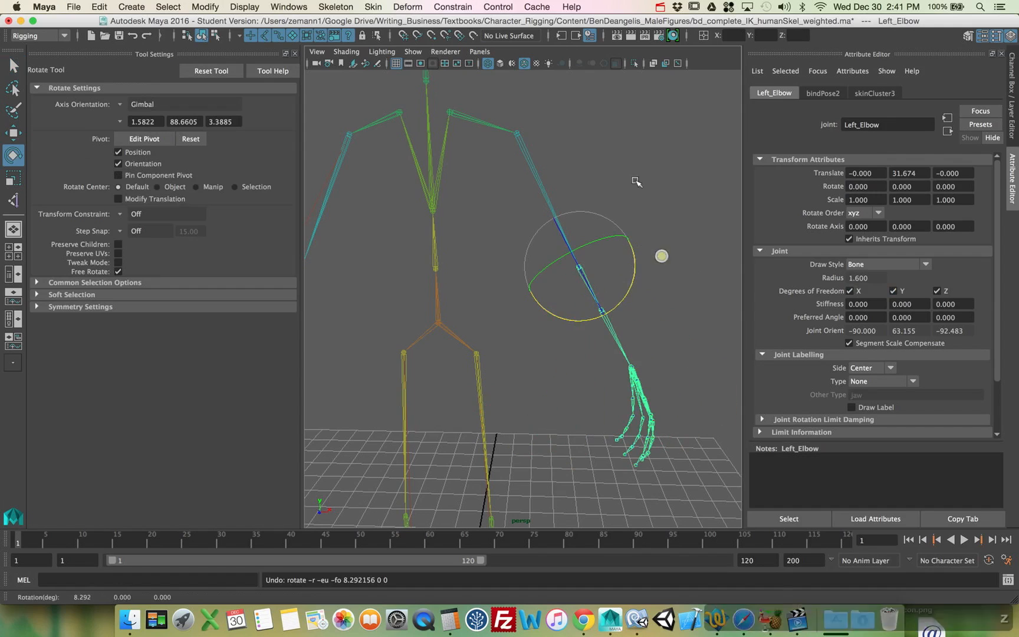
Step: Show polygons in the viewport, try rotating the left elbow about -61.231 degrees around Z and undo the rotation
click(414, 51)
click(429, 163)
middle_drag(713, 164, 676, 164)
key(z)
middle_drag(587, 280, 571, 231)
drag(571, 231, 569, 222)
key(z)
Step: Restrict the left elbow to its Z degree of freedom, activate the Select tool and clear the selection
click(851, 291)
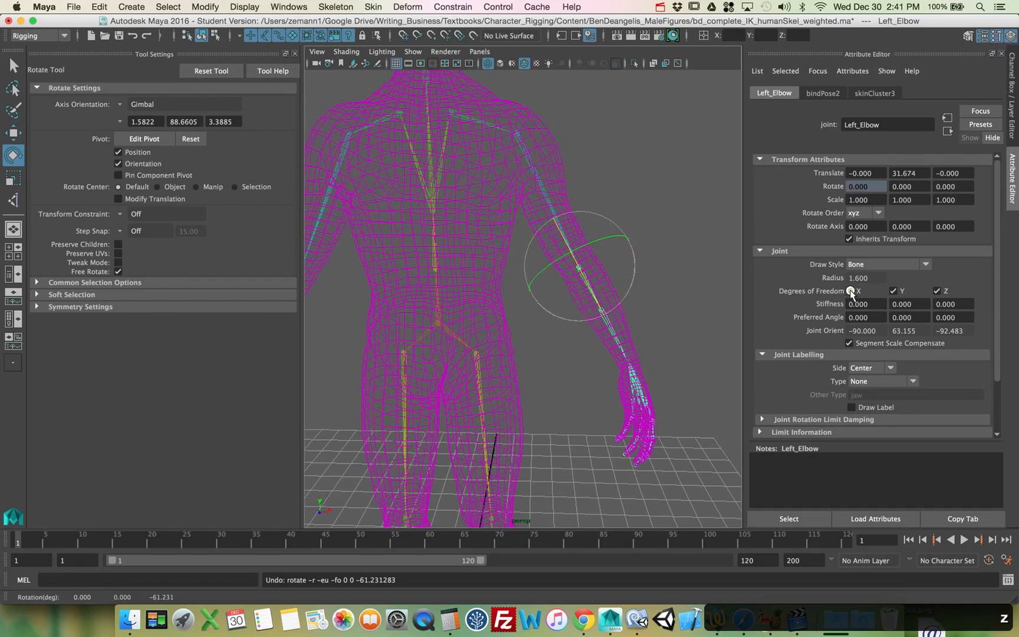
click(892, 291)
alt+drag(640, 294, 651, 322)
key(q)
click(652, 319)
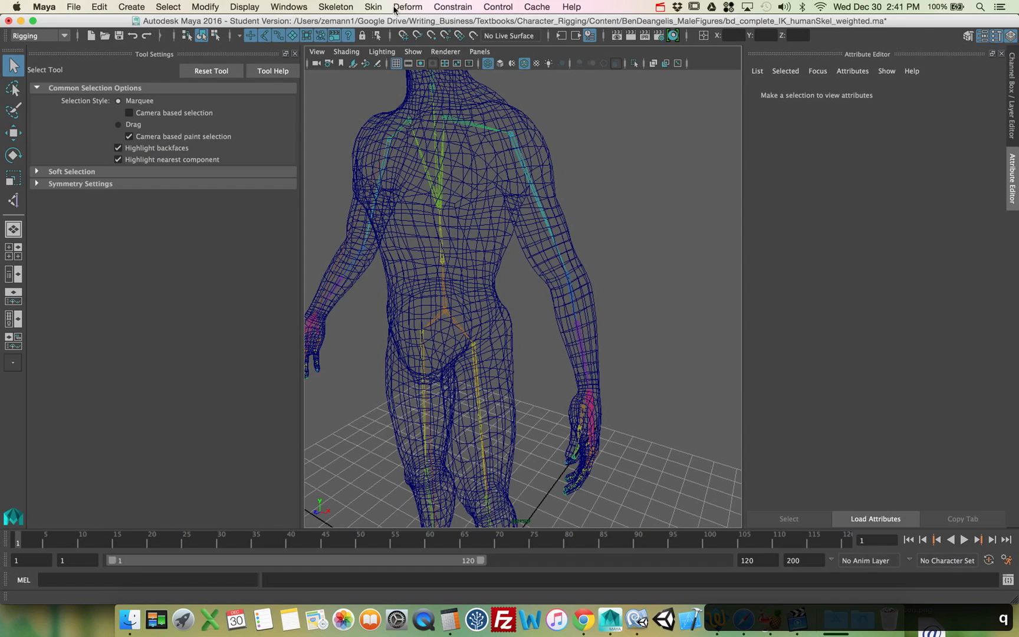
Step: Create a rotate-plane IK handle from the left humerus joint to the left forearm twist joint
click(336, 6)
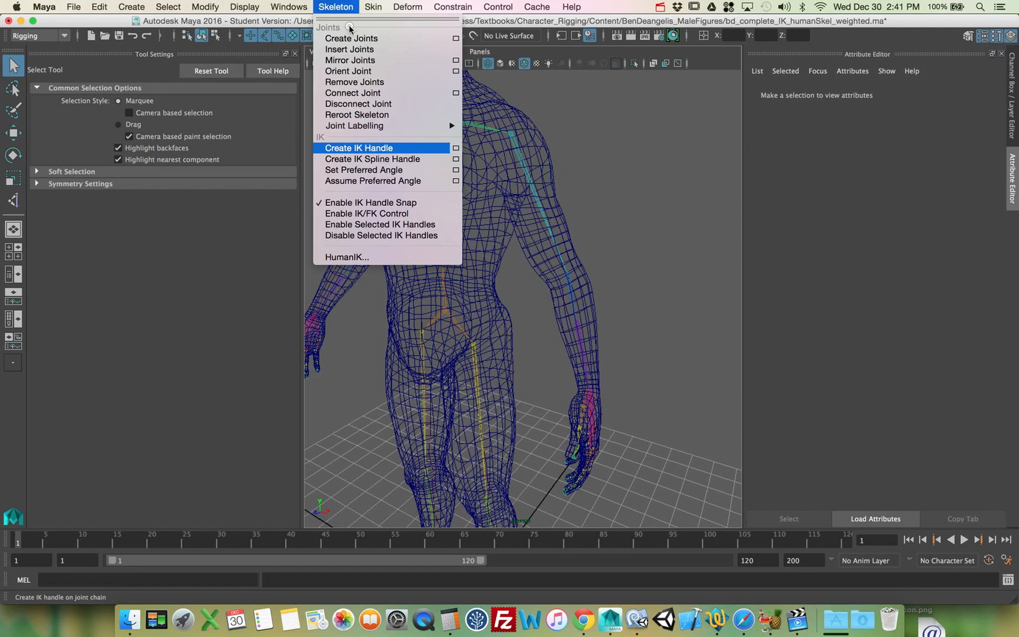
click(360, 148)
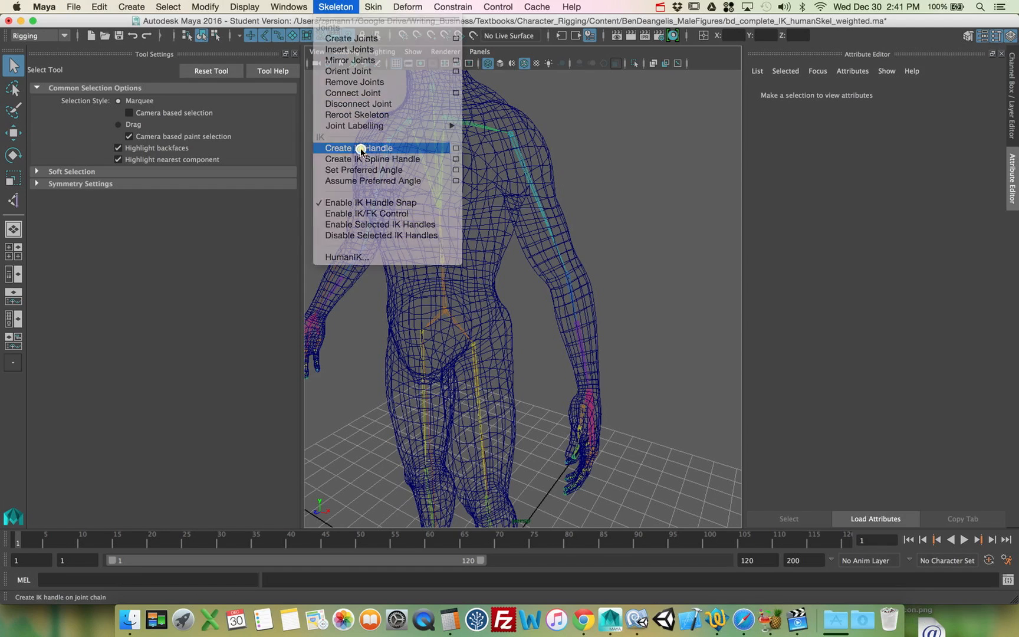
click(512, 133)
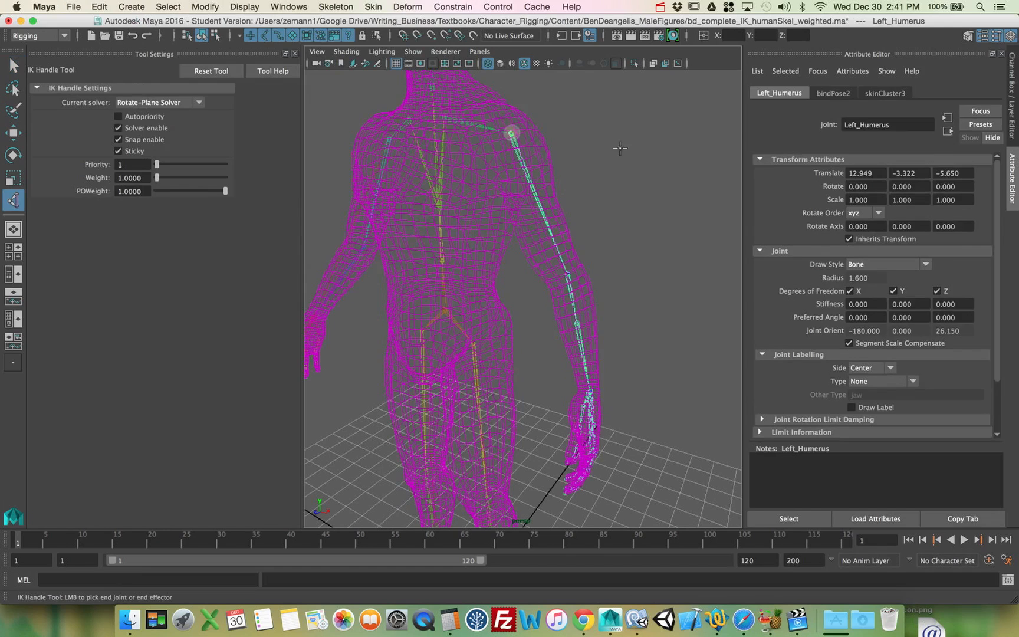
click(578, 323)
key(q)
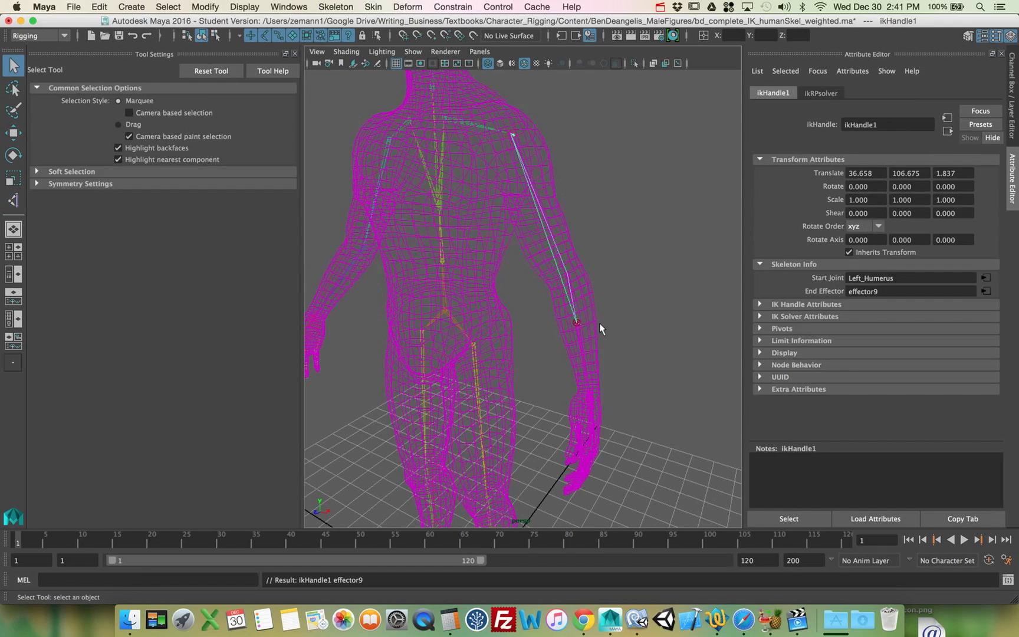
Step: Select the left forearm twist joint, try rotating it about -16.566 degrees around Y and undo the rotation
click(589, 389)
alt+drag(609, 377, 585, 375)
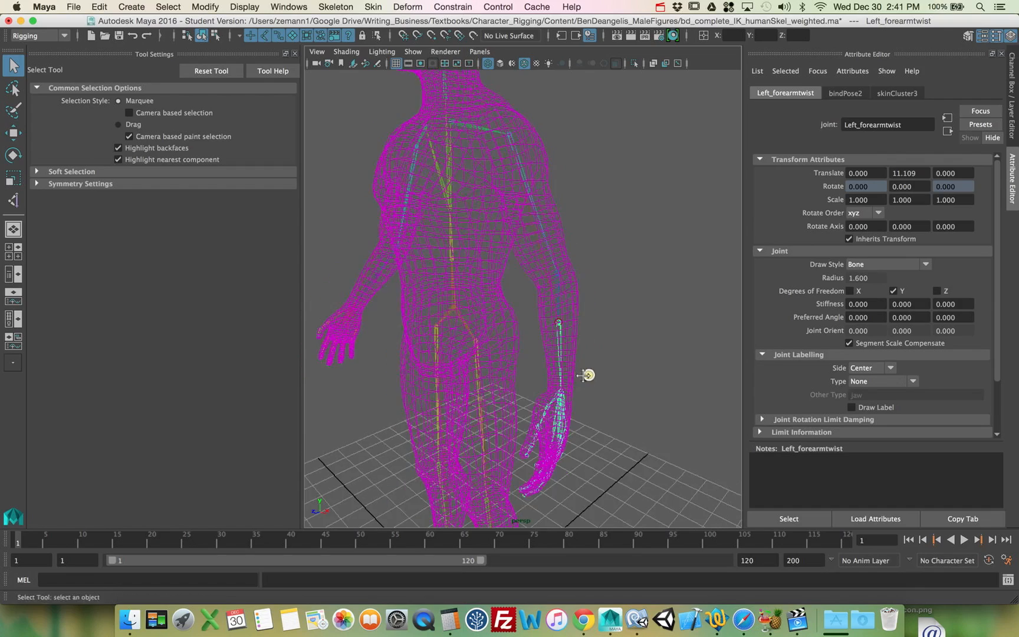
alt+right_drag(586, 375, 659, 362)
key(e)
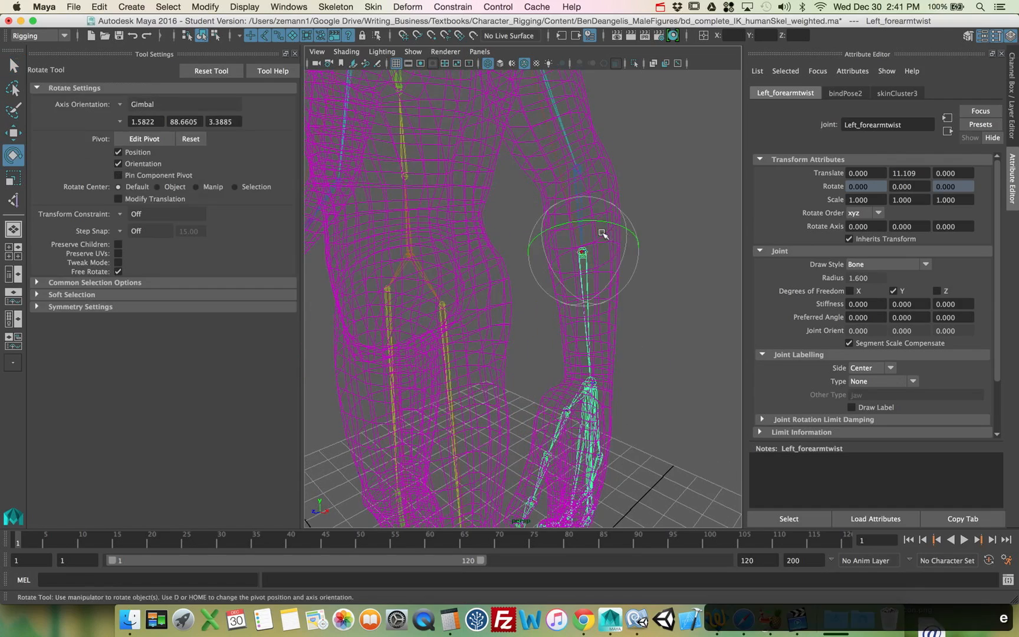
drag(609, 224, 619, 255)
key(z)
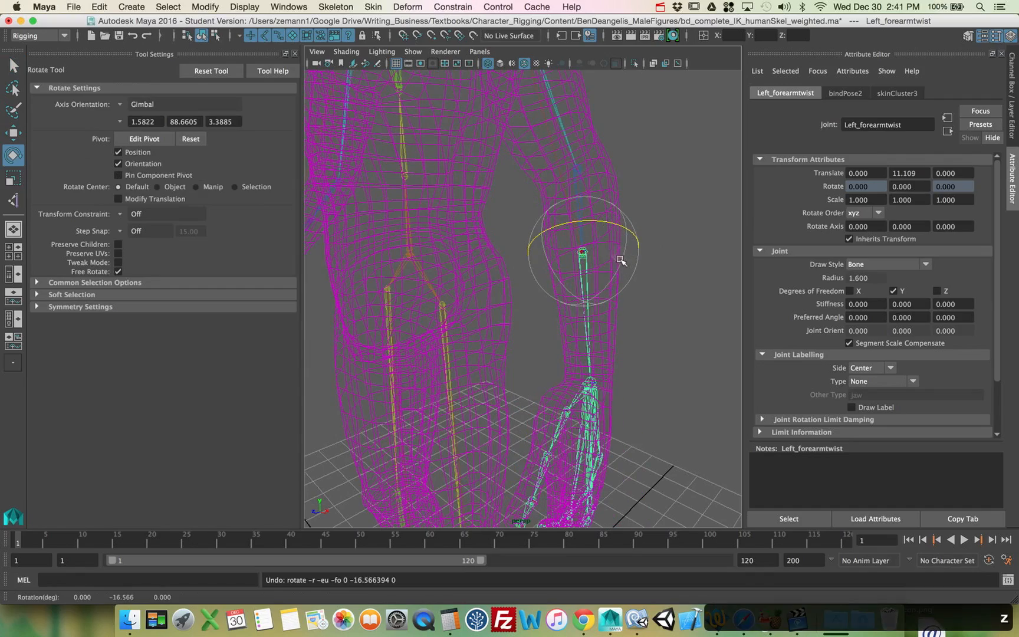
Step: Examine the left forearm and hand around the twist joint from several angles
alt+drag(629, 370, 552, 246)
key(q)
alt+right_drag(568, 344, 600, 356)
alt+drag(601, 357, 664, 357)
alt+right_drag(662, 361, 628, 357)
alt+drag(628, 357, 589, 345)
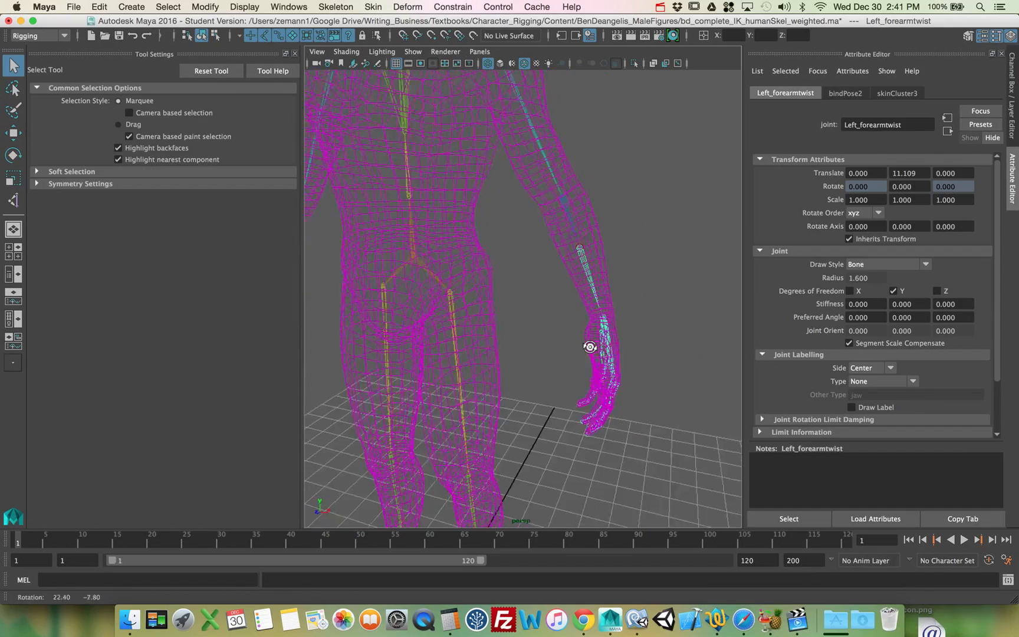
alt+right_drag(589, 346, 623, 352)
alt+drag(624, 352, 593, 338)
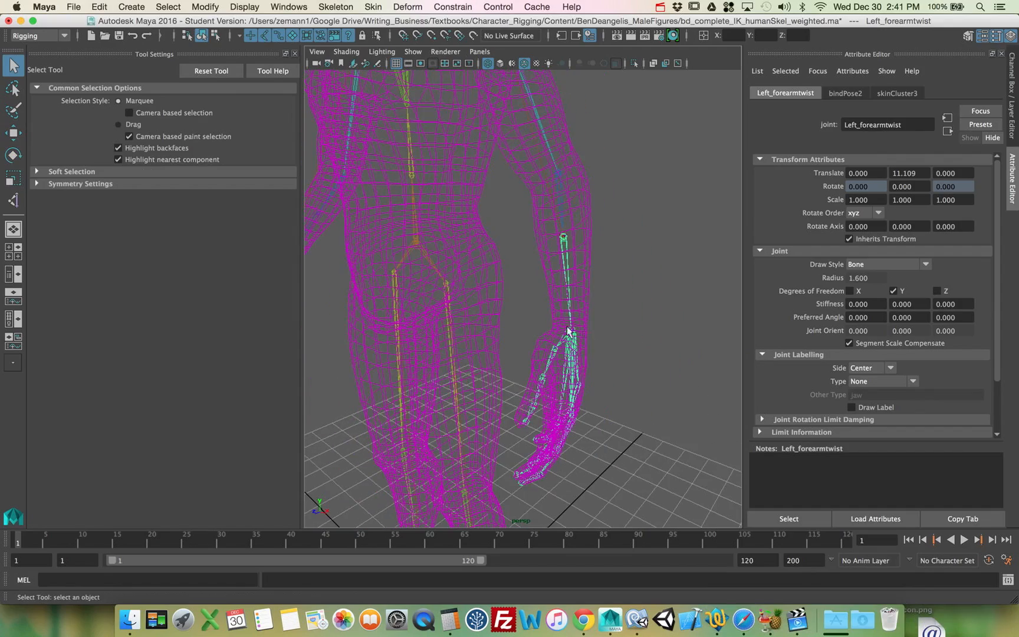
Step: Select the left wrist joint, try rotating it about 16.565 degrees around X and about 72 degrees around Y, and undo both rotations
click(573, 332)
click(571, 330)
key(e)
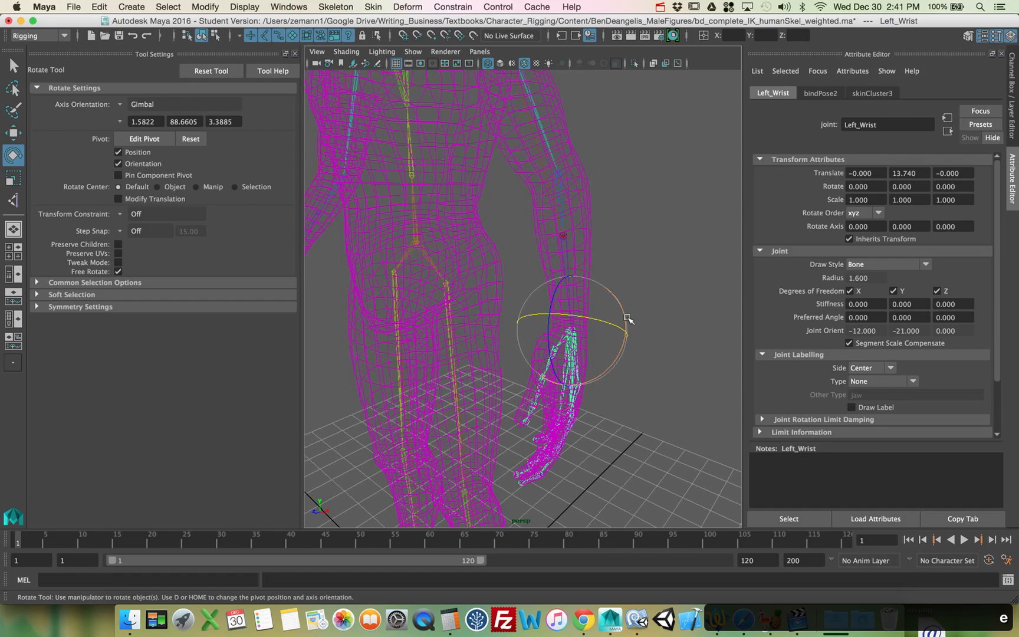
drag(629, 319, 637, 352)
key(z)
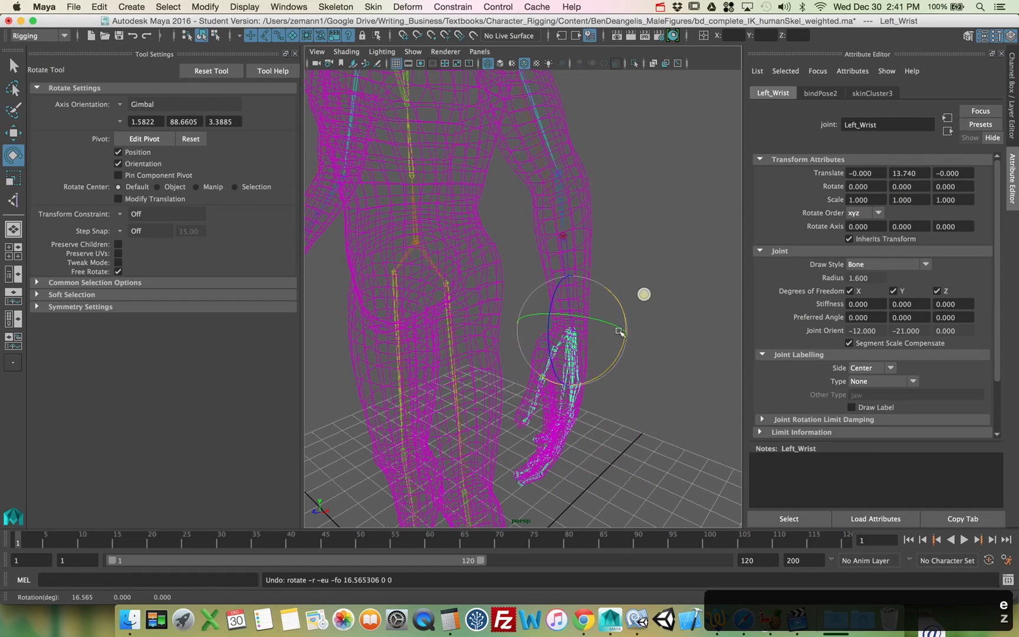
drag(553, 296, 558, 341)
key(z)
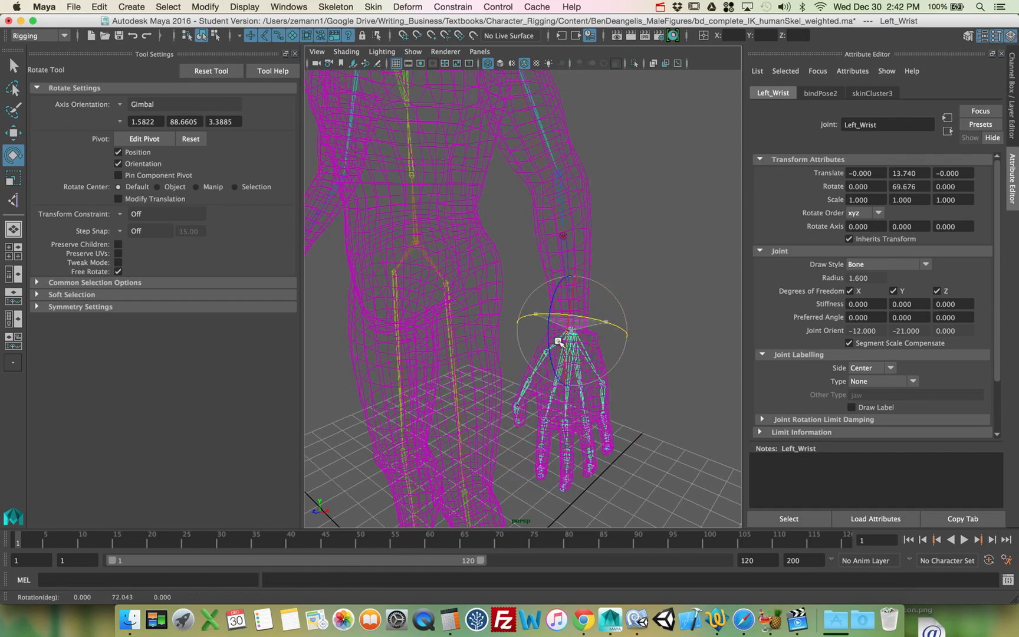
key(z)
Step: Reselect the left forearm twist joint, try twisting the forearm around Y again and undo the rotation
click(562, 233)
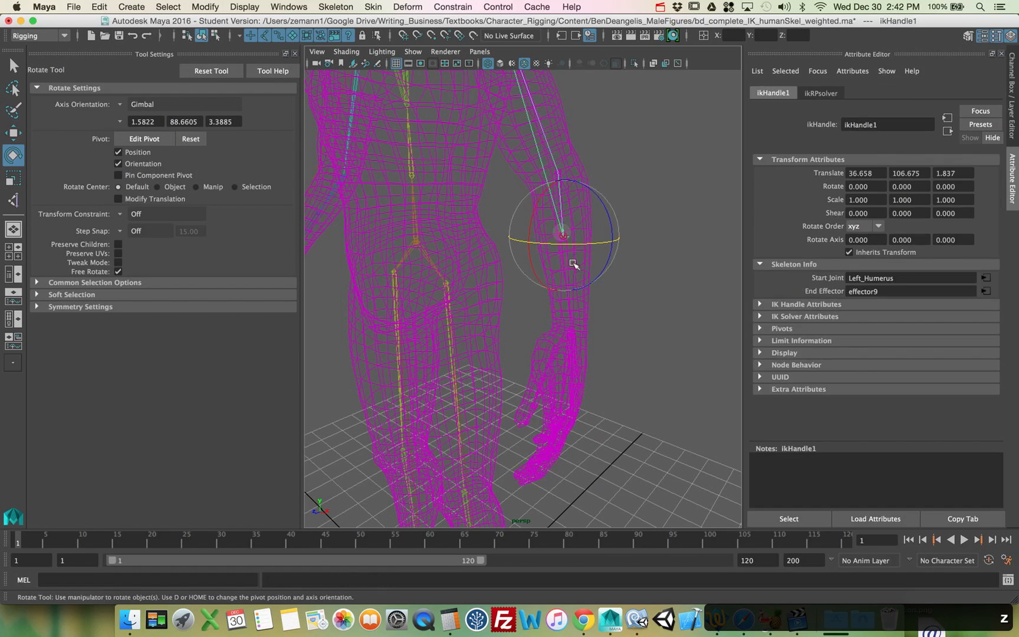
click(570, 313)
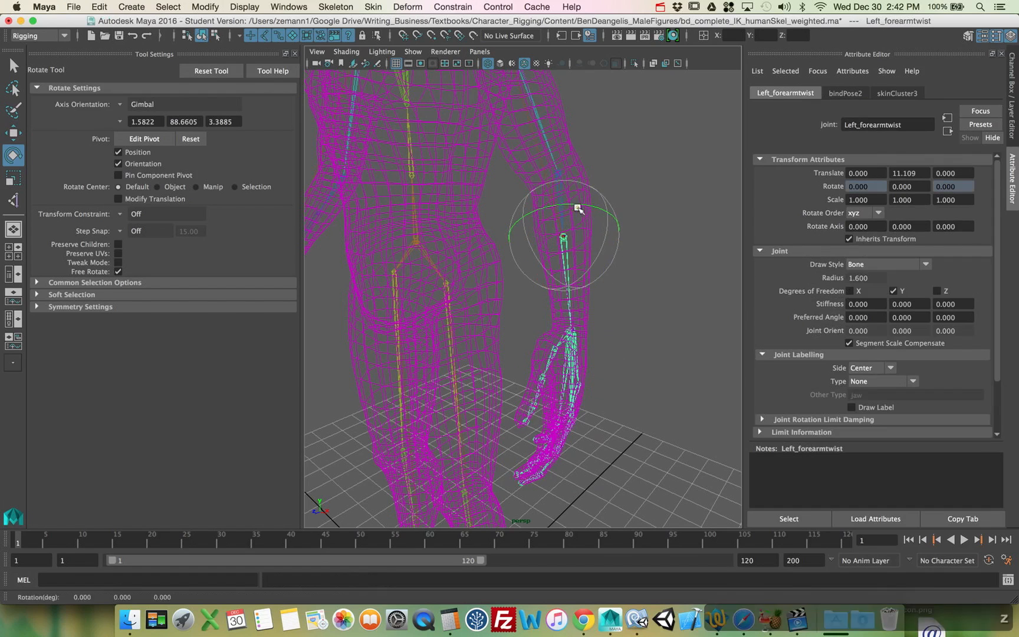
drag(580, 212, 591, 241)
key(ctrl+z)
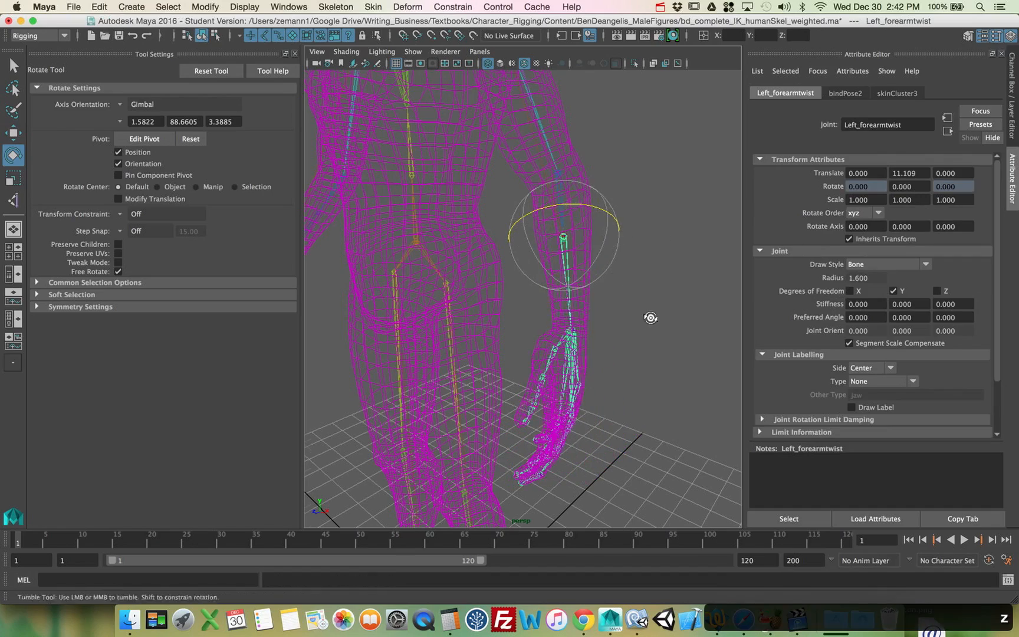
Step: Select the IK handle at the left forearm twist joint and try moving it with the Move tool
alt+drag(615, 278, 653, 312)
alt+middle_drag(653, 312, 599, 344)
alt+drag(599, 345, 629, 343)
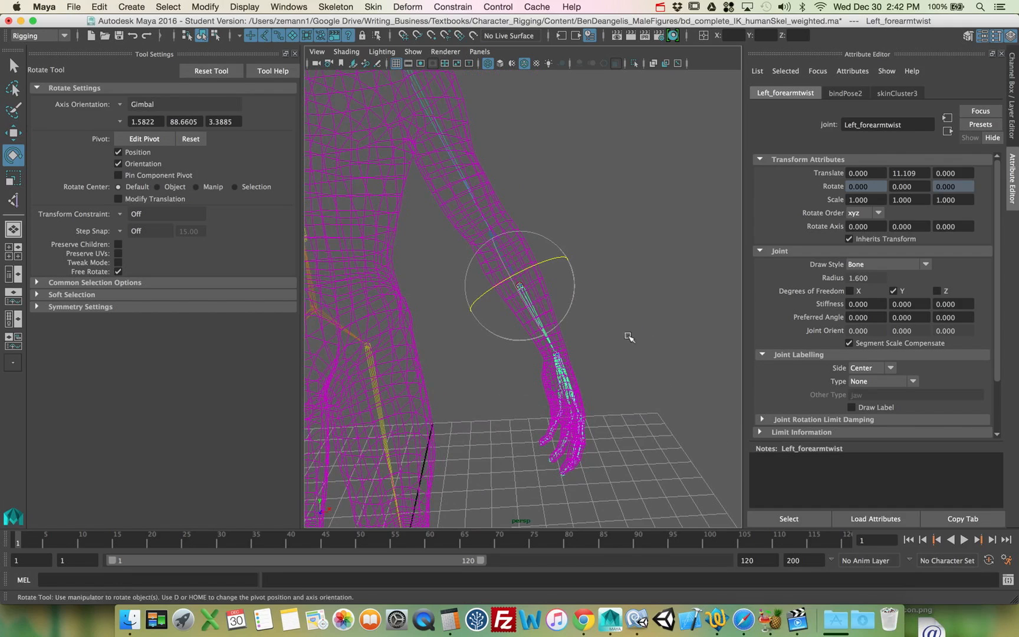
alt+drag(629, 337, 589, 329)
key(q)
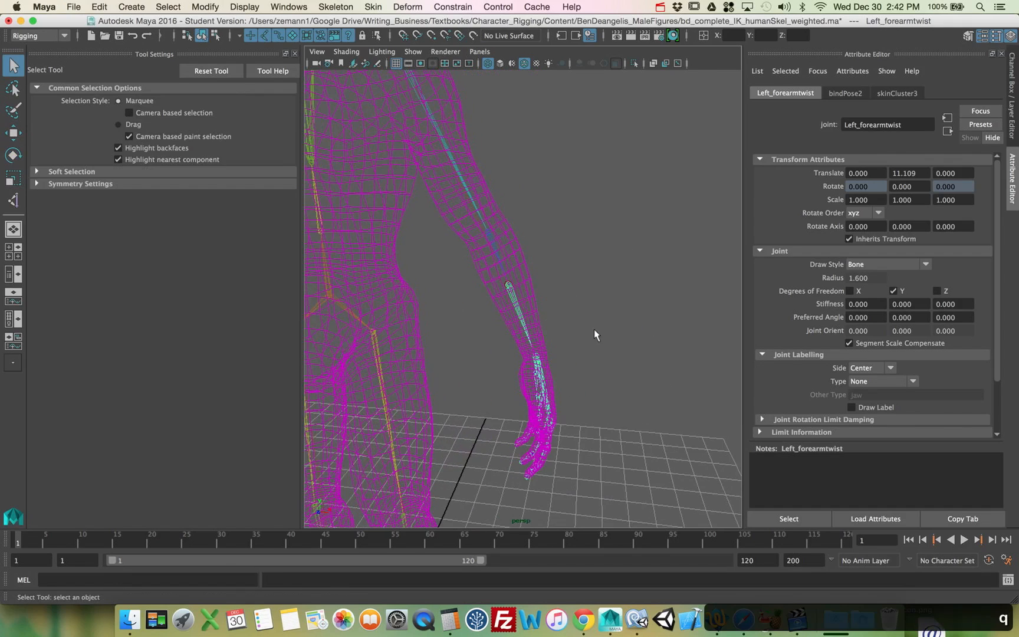
scroll(594, 329, up, 3)
drag(513, 258, 484, 297)
alt+right_drag(557, 309, 458, 318)
alt+drag(507, 324, 482, 326)
key(w)
drag(497, 287, 519, 246)
Step: Hide polygons in the viewport so only the skeleton is displayed, and clear the selection
alt+drag(531, 294, 580, 349)
alt+right_drag(580, 349, 805, 379)
alt+right_drag(477, 332, 582, 336)
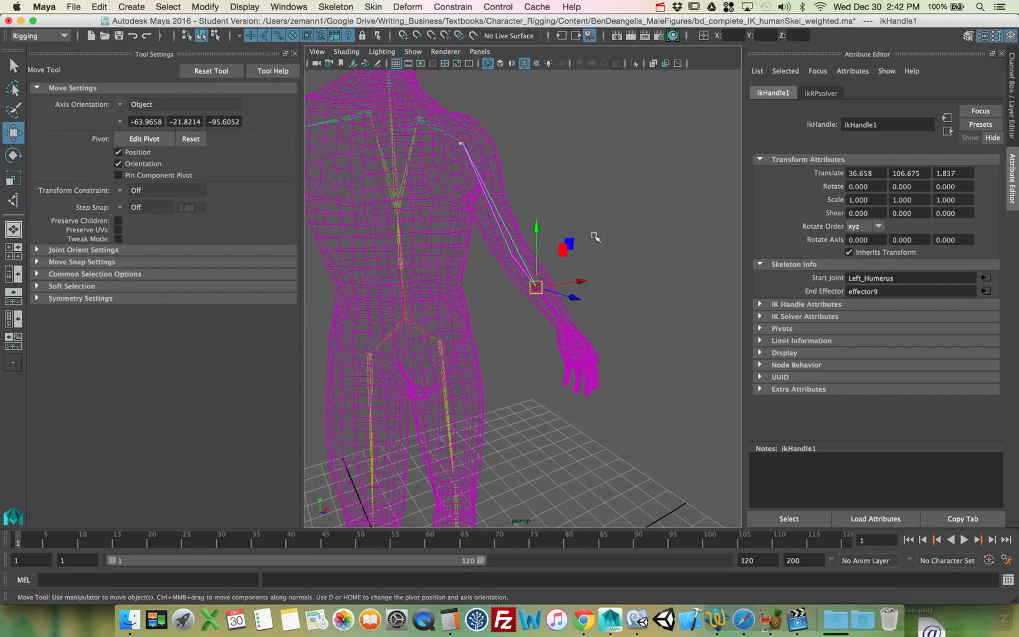
mouse_move(500, 328)
alt+mouse_down()
mouse_move(505, 305)
mouse_move(504, 338)
mouse_move(513, 320)
alt+mouse_up()
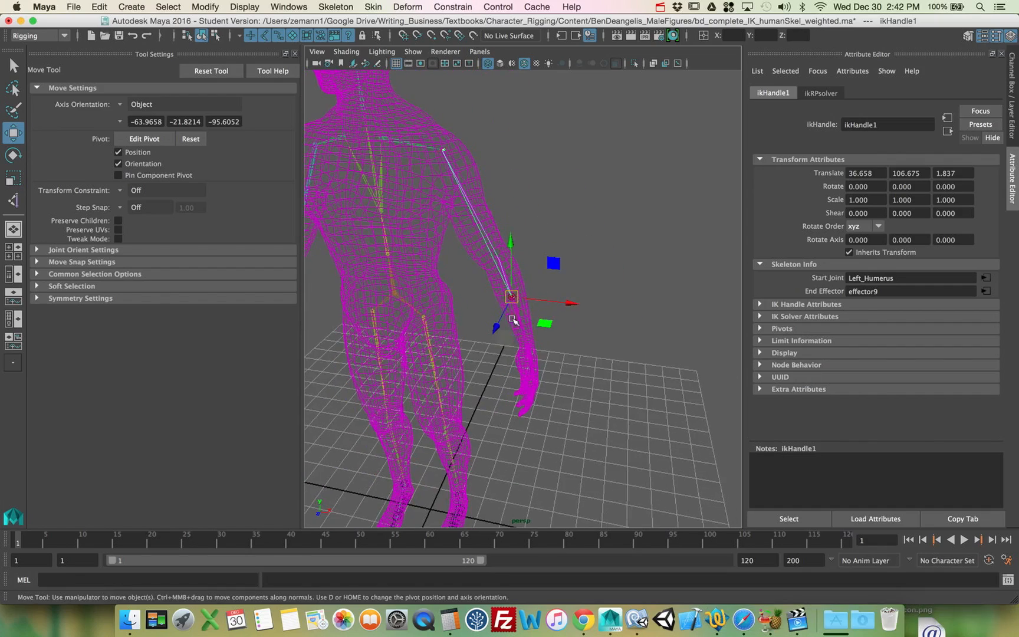
click(413, 51)
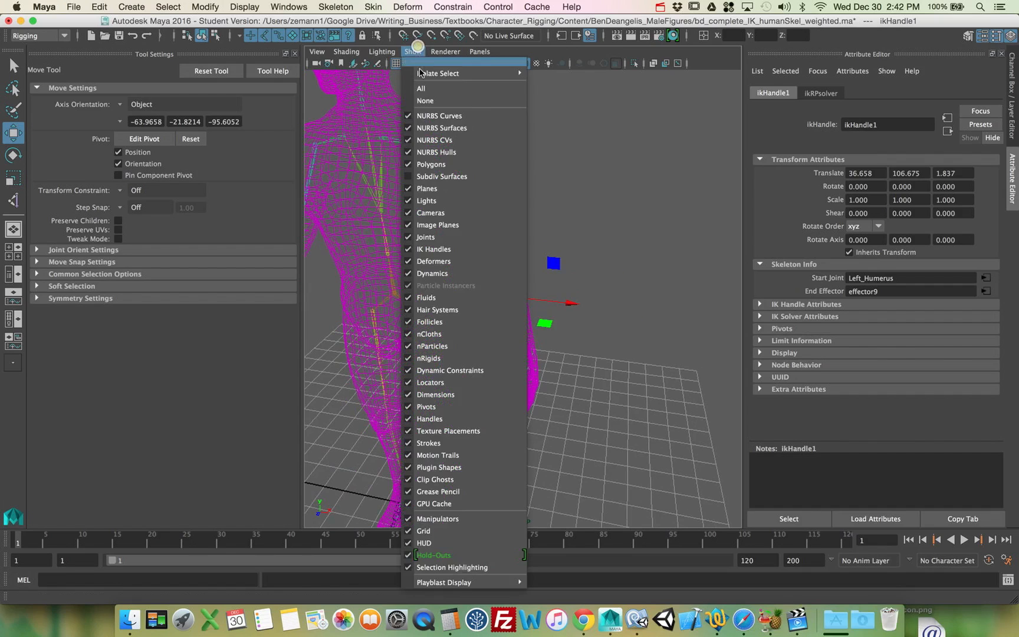
click(432, 166)
alt+drag(541, 298, 499, 276)
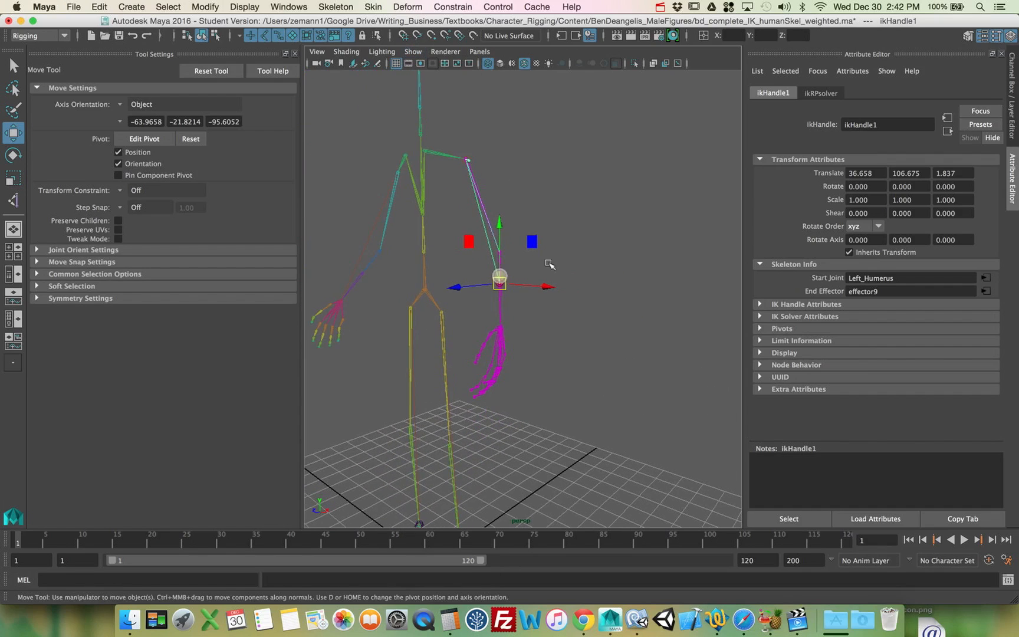
click(547, 276)
Step: Reselect the left arm's IK handle, try moving it to about 37.345, 107.413, 2.531 and undo the move
alt+middle_drag(543, 281, 550, 237)
alt+drag(550, 236, 573, 252)
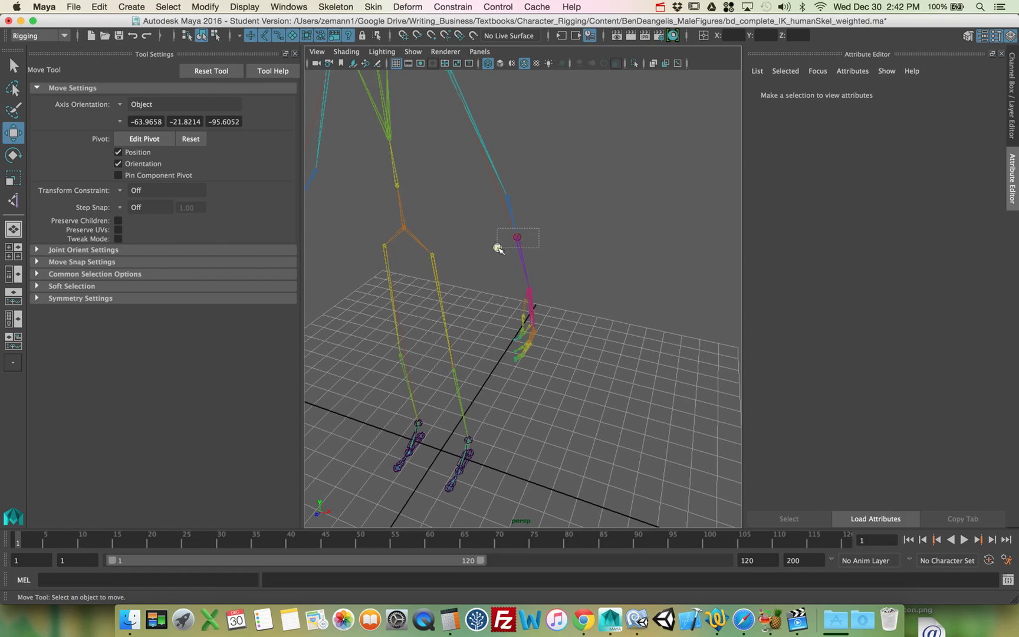
drag(497, 247, 498, 248)
alt+drag(498, 249, 696, 366)
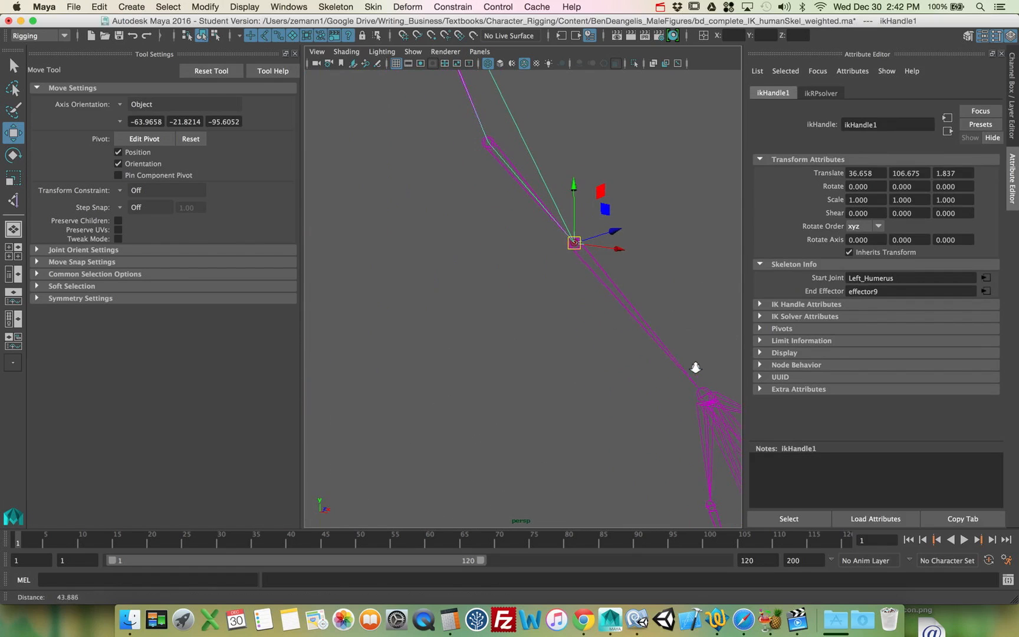
alt+drag(628, 295, 646, 291)
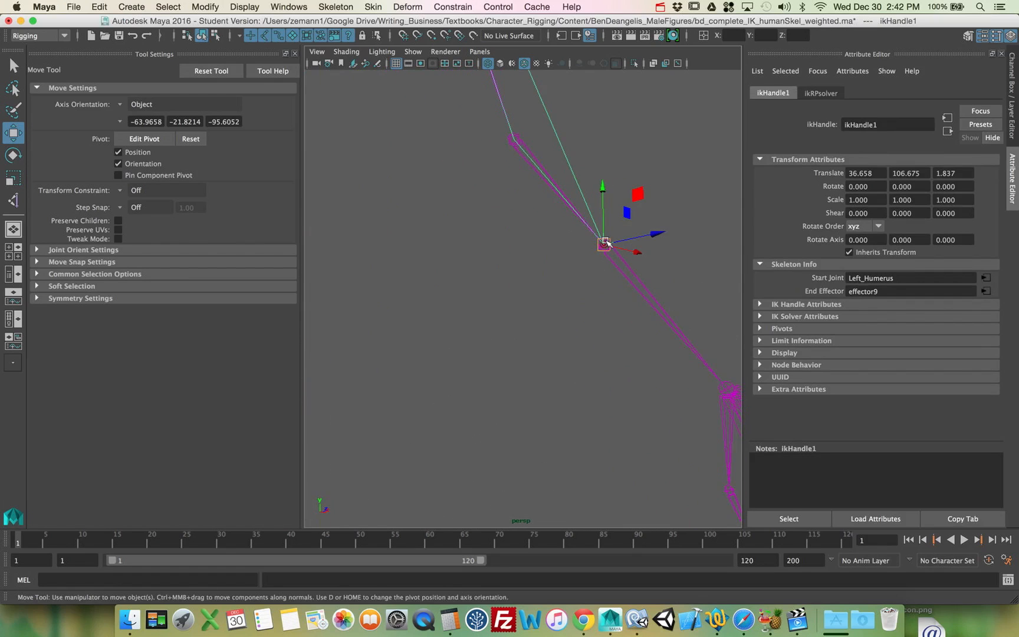
alt+middle_drag(606, 243, 549, 238)
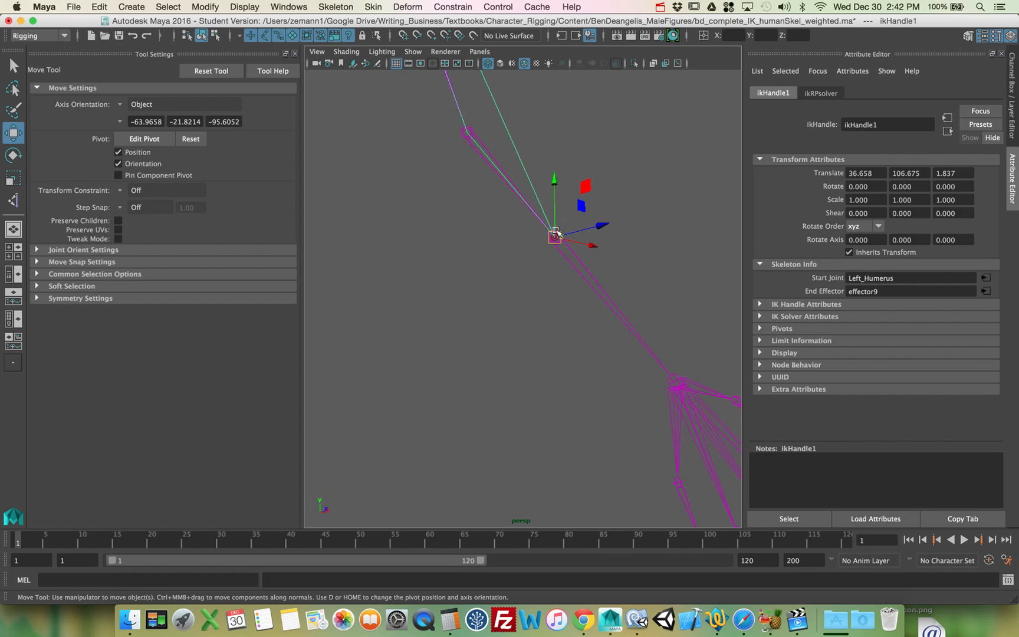
mouse_move(556, 232)
mouse_down()
mouse_move(683, 394)
mouse_move(676, 356)
mouse_move(588, 213)
mouse_move(551, 217)
mouse_move(614, 230)
mouse_move(531, 182)
mouse_move(600, 214)
mouse_move(521, 241)
mouse_move(544, 189)
mouse_move(567, 228)
mouse_up()
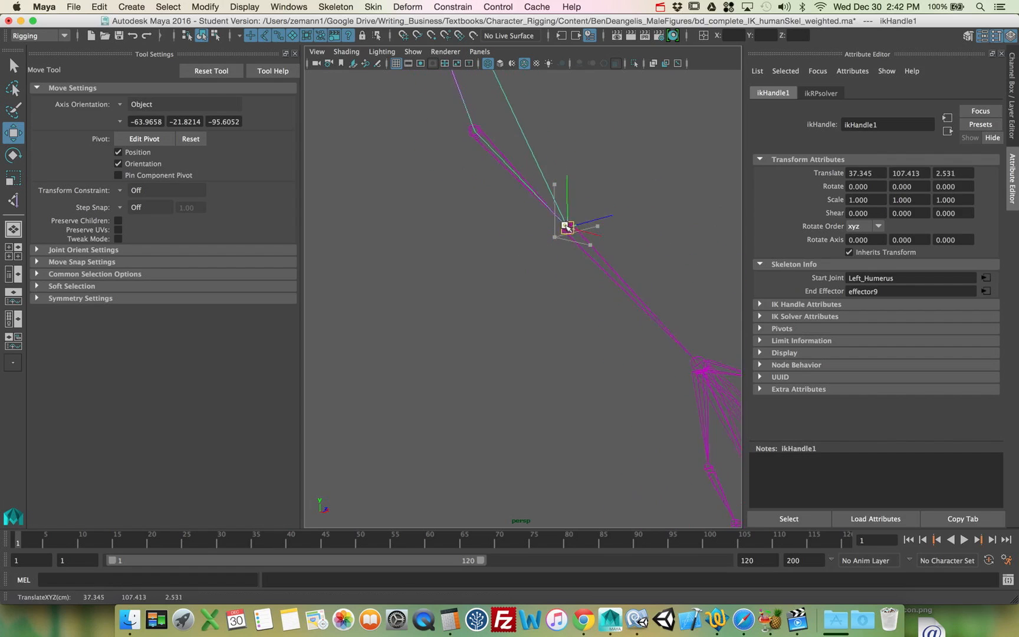
key(z)
key(z)
key(z)
key(z)
key(z)
key(z)
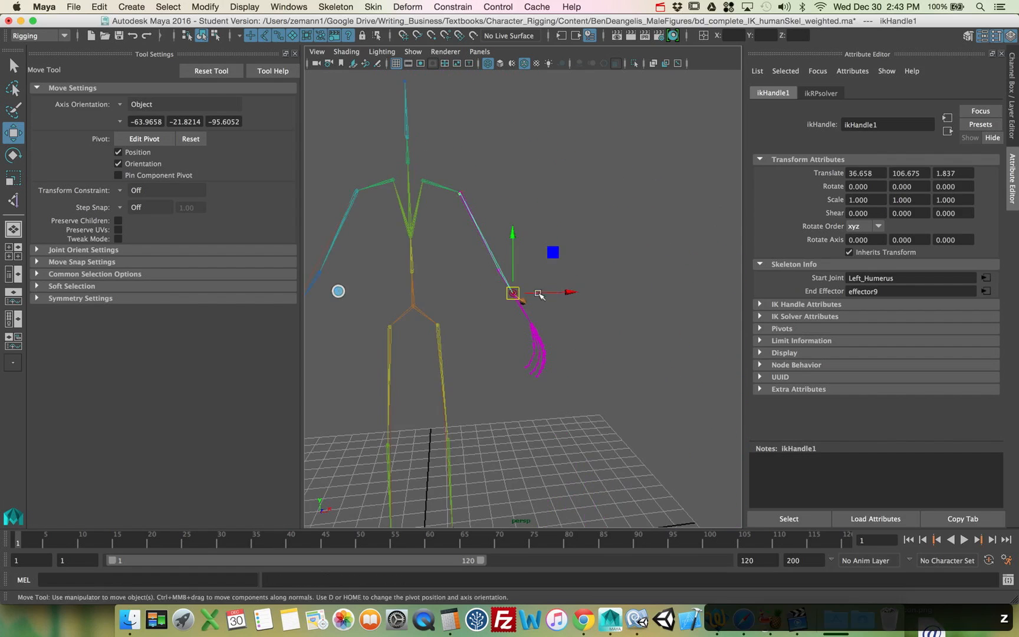
Step: Open the Hypergraph connections for the arm's IK handle, select its effector9 node and move the window clear of the arm
alt+drag(539, 294, 598, 288)
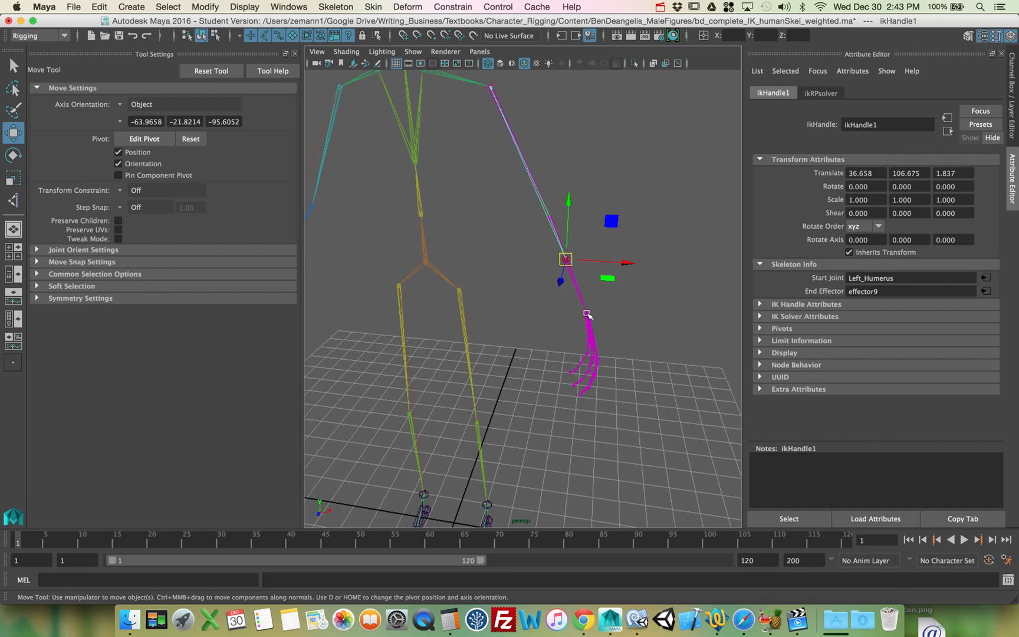
click(303, 7)
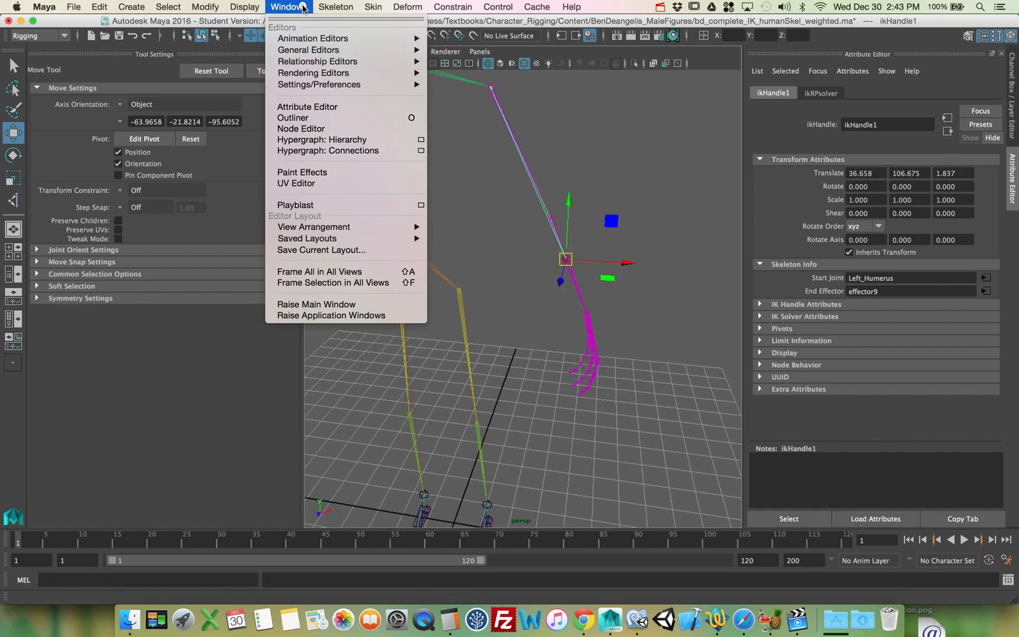
click(339, 150)
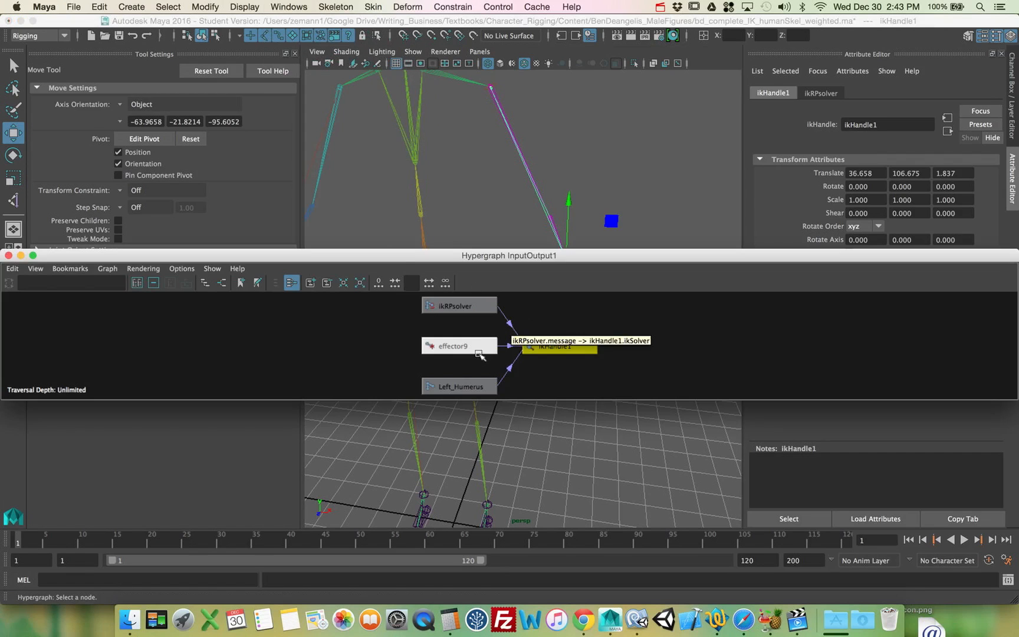
click(479, 347)
drag(563, 254, 569, 385)
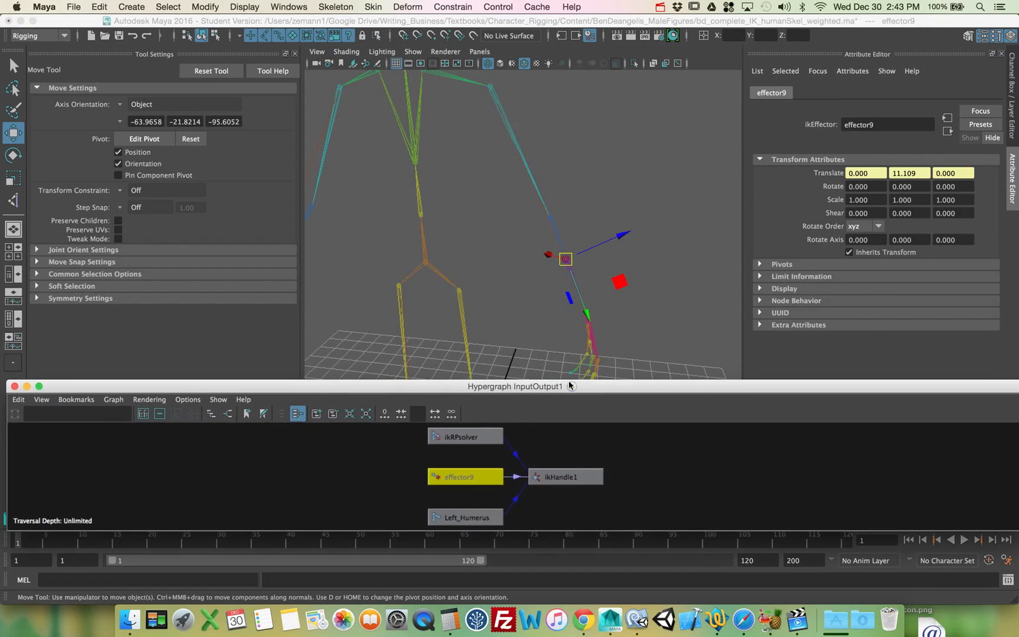
Step: Try to snap the effector9 pivot to the left wrist joint in pivot edit mode, and undo the attempt
alt+drag(588, 270, 590, 271)
alt+middle_drag(589, 271, 549, 228)
key(d)
alt+drag(549, 228, 508, 212)
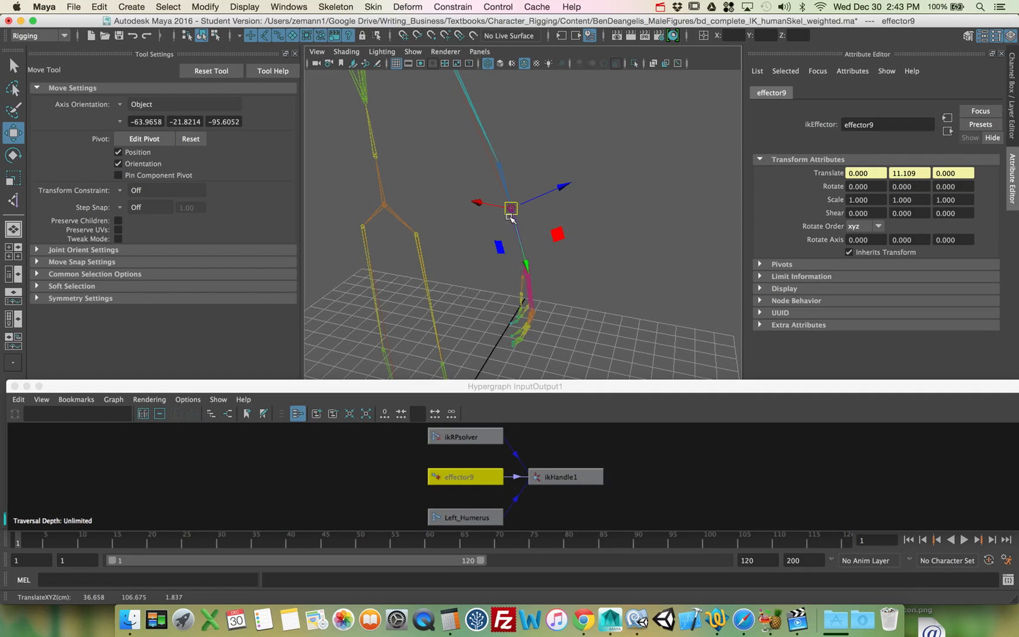
key(d)
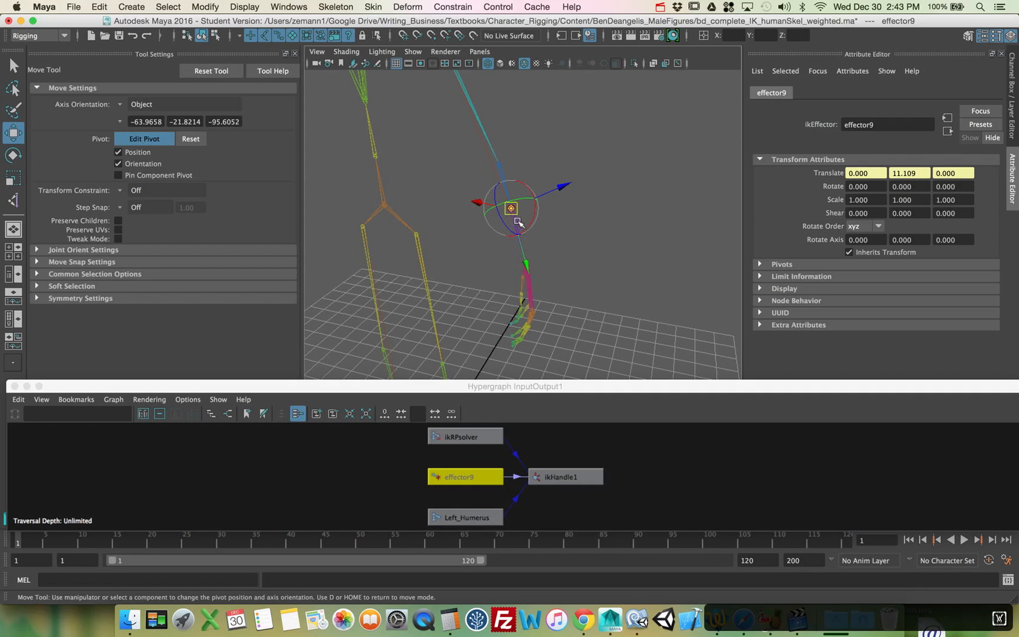
alt+drag(556, 265, 555, 270)
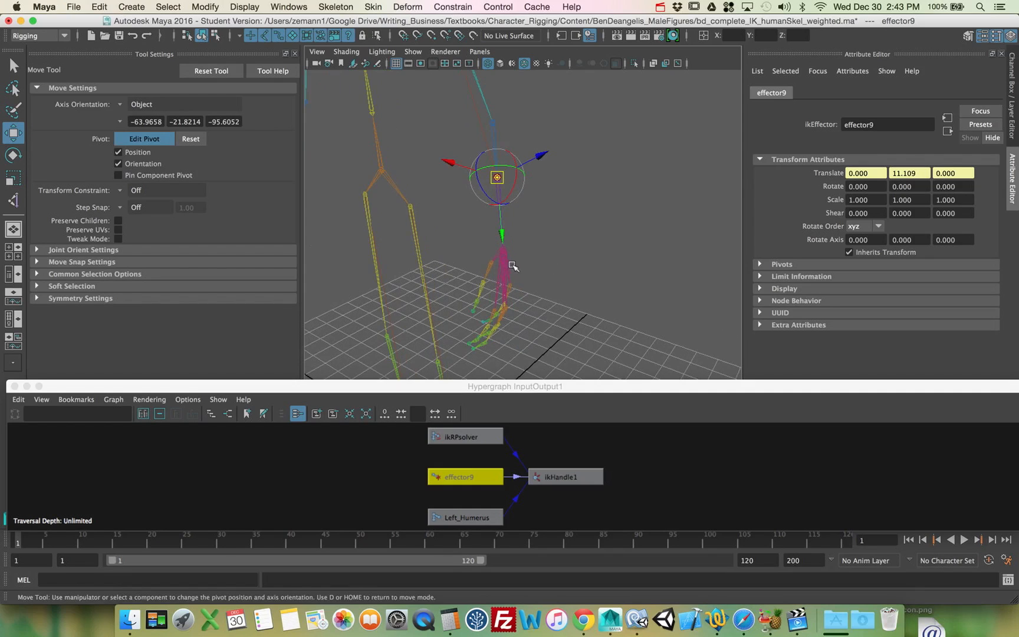
key(v)
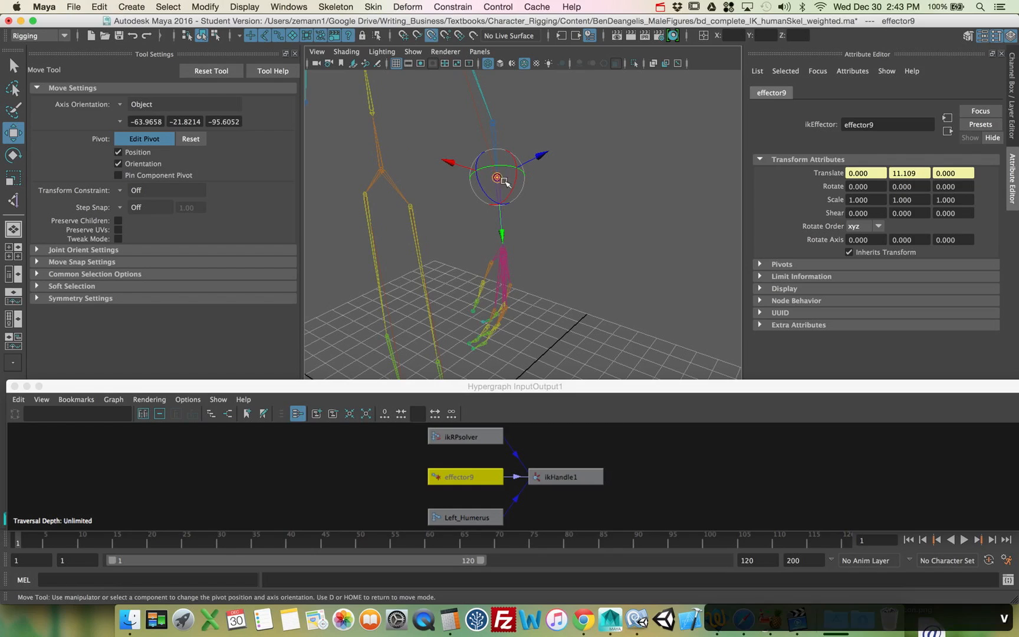
drag(497, 179, 503, 256)
key(z)
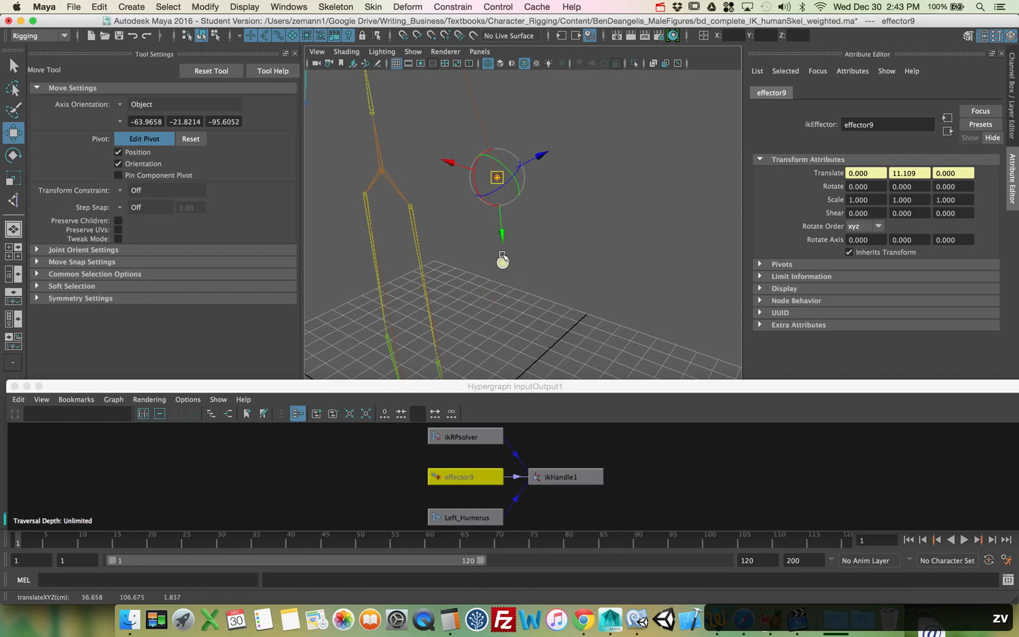
key(z)
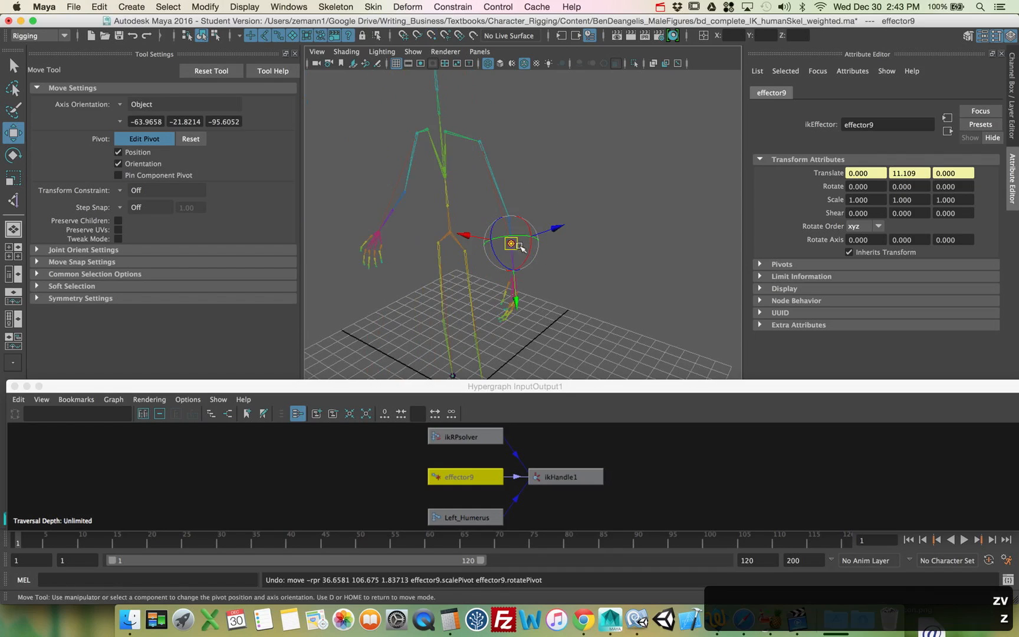
Step: Try moving the pivots of the left forearm twist joint and ikHandle1 one after the other, undoing each pivot move
click(516, 285)
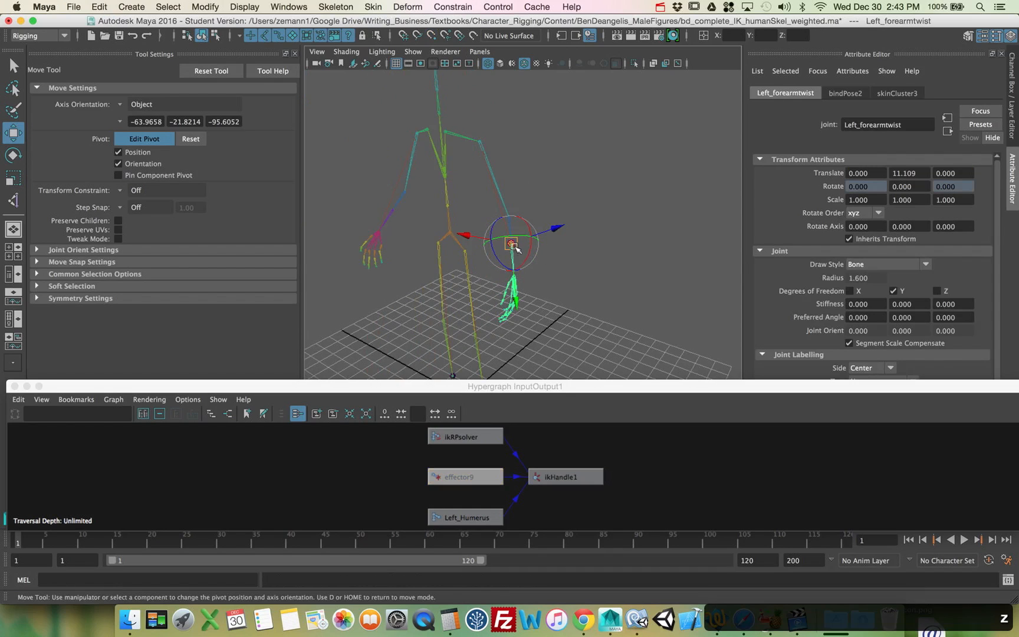
drag(514, 246, 523, 264)
key(z)
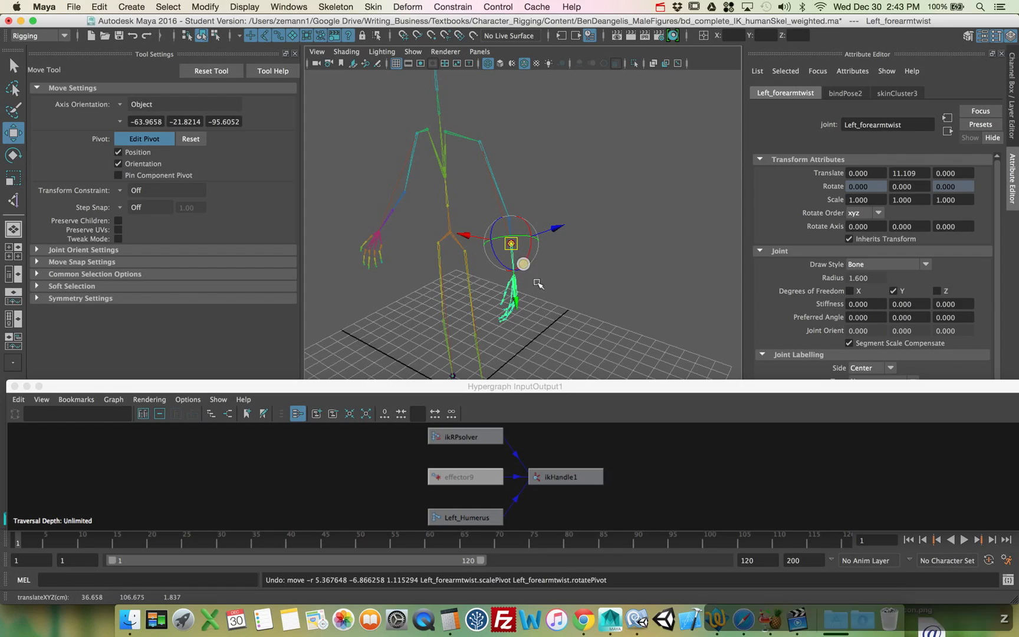
click(574, 477)
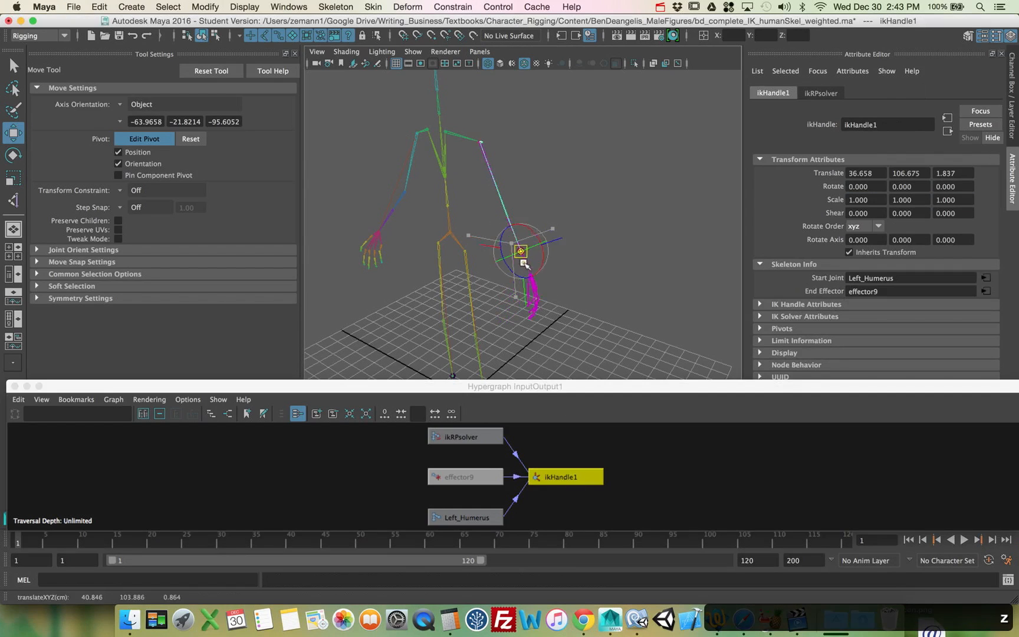
drag(515, 262, 522, 246)
key(z)
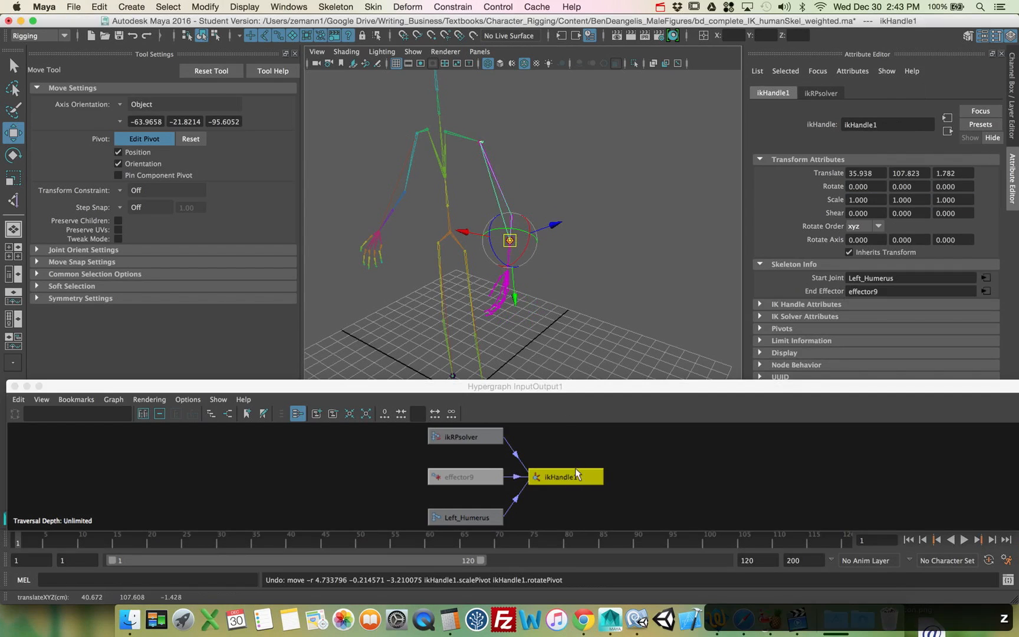
Step: Reselect the effector9 node in the Hypergraph and disable evaluation of IK solvers
click(474, 484)
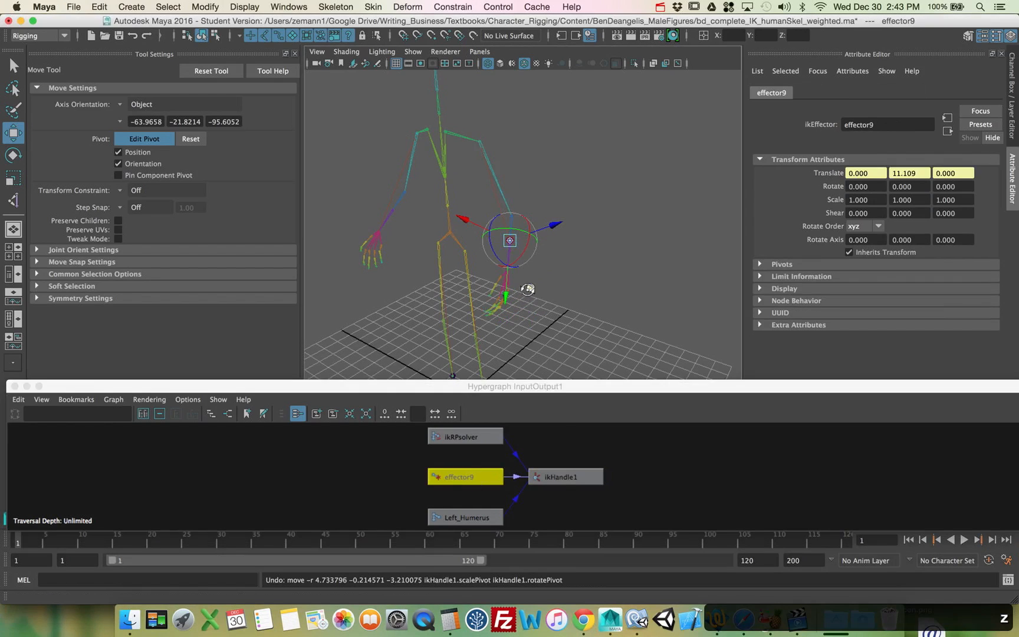
alt+drag(534, 300, 555, 277)
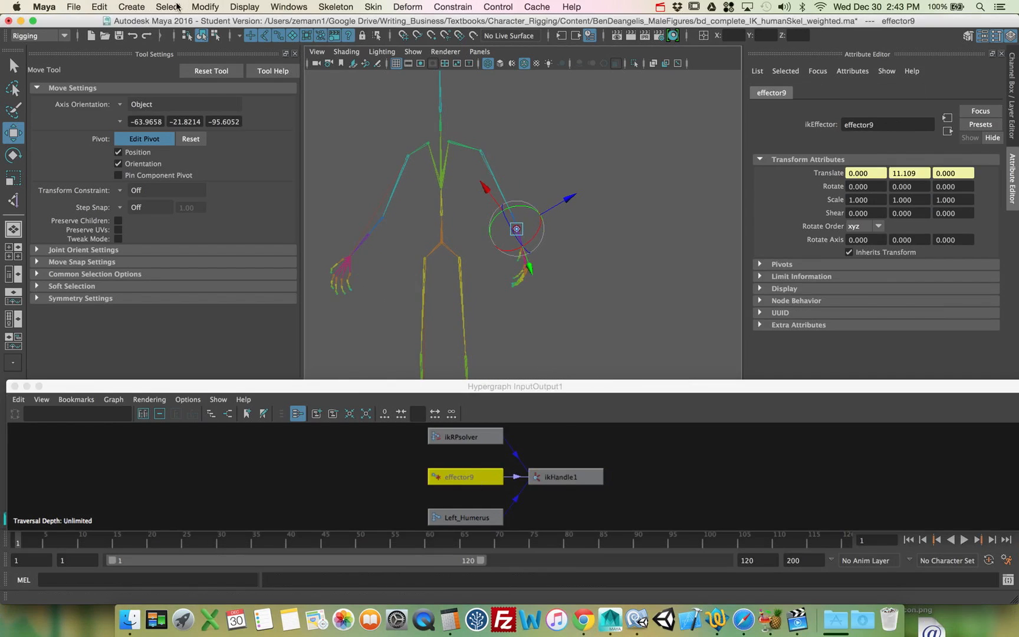
click(205, 7)
mouse_move(302, 160)
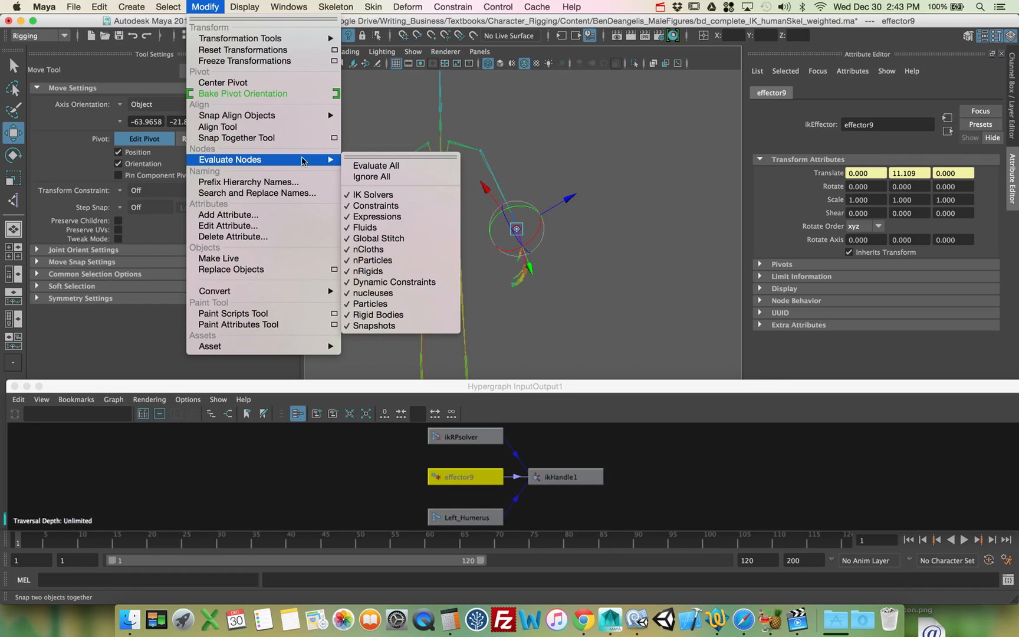
click(380, 193)
Step: Snap the effector9 pivot to the left wrist joint and leave pivot editing
alt+drag(548, 220, 596, 258)
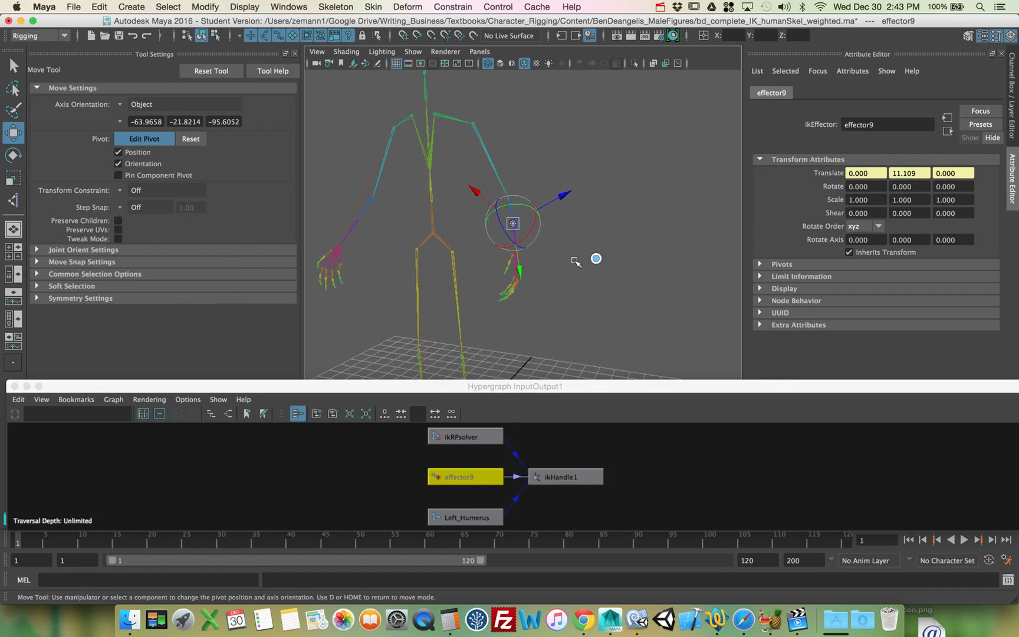
key(v)
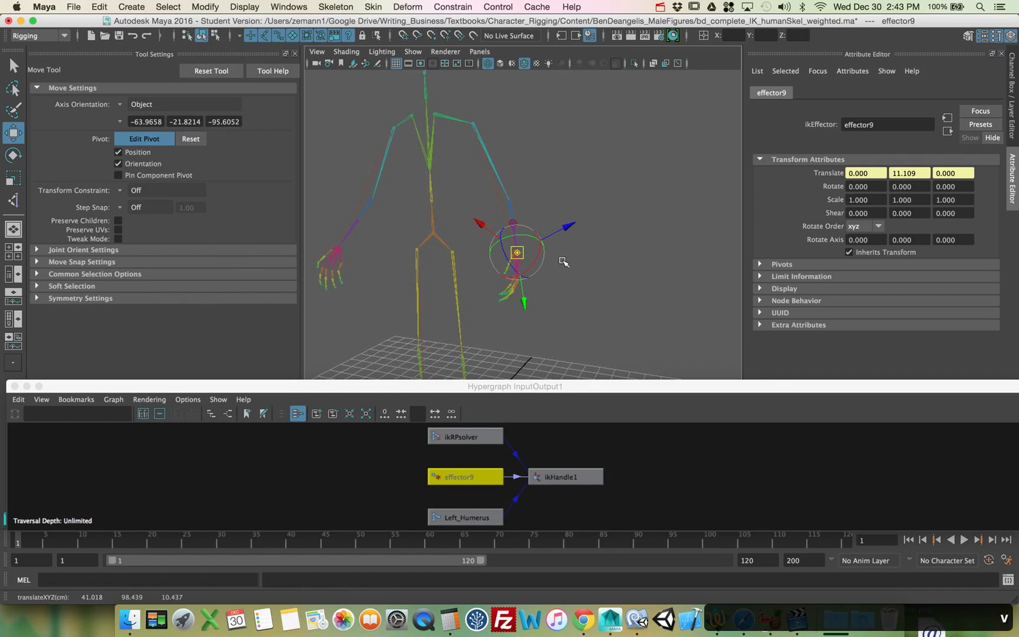
key(Insert)
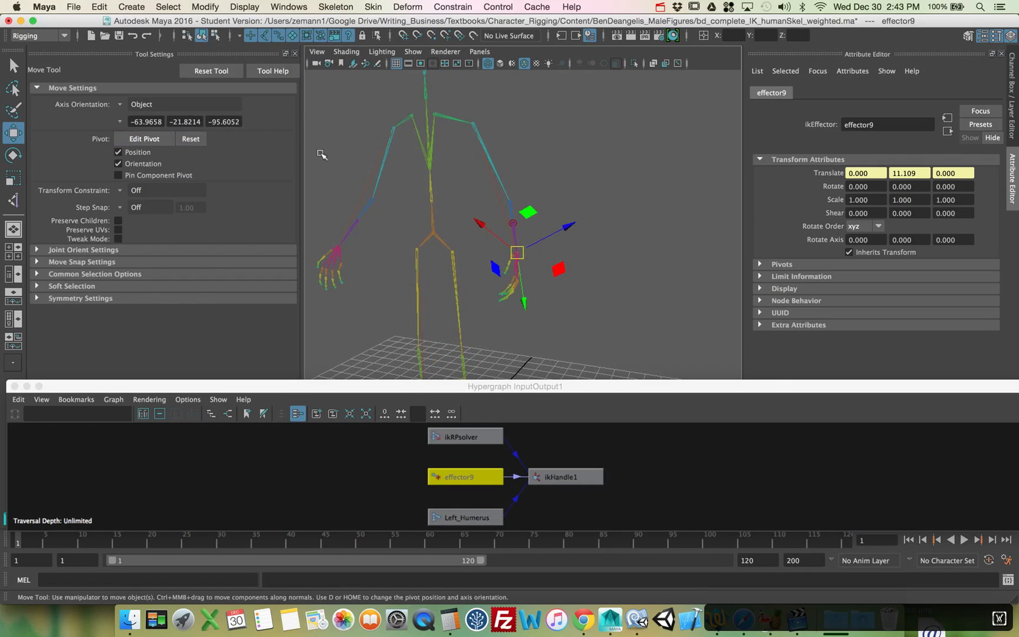
Step: Enable evaluation of IK solvers again
click(213, 9)
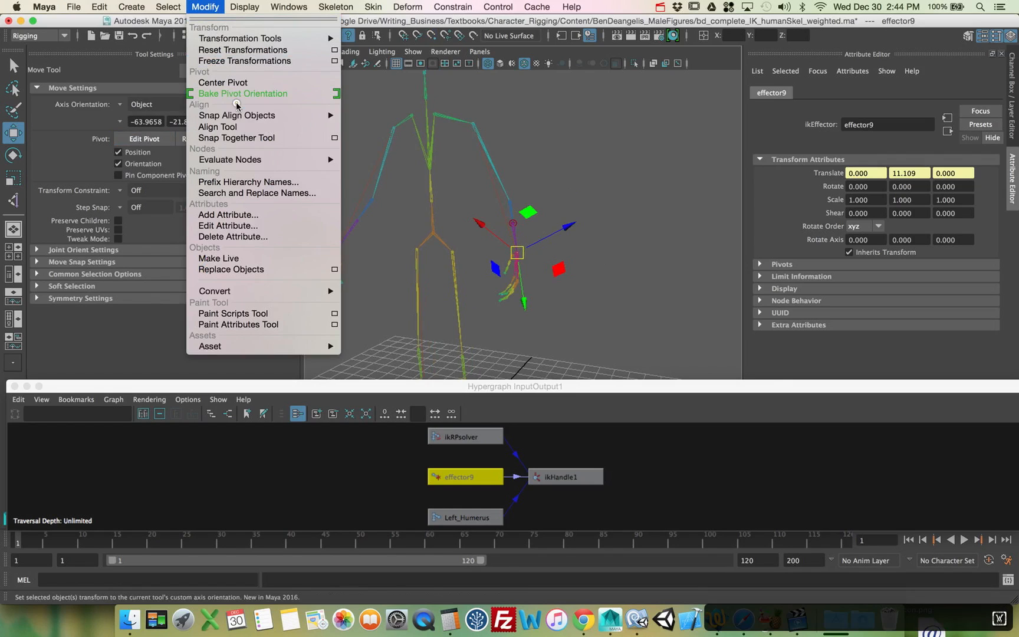
mouse_move(243, 160)
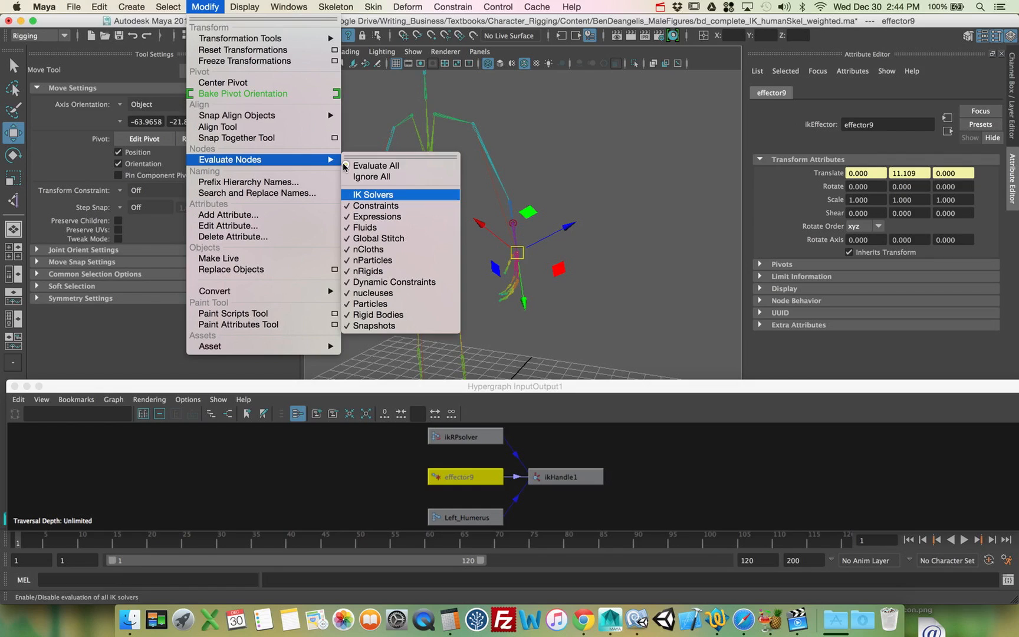
click(364, 195)
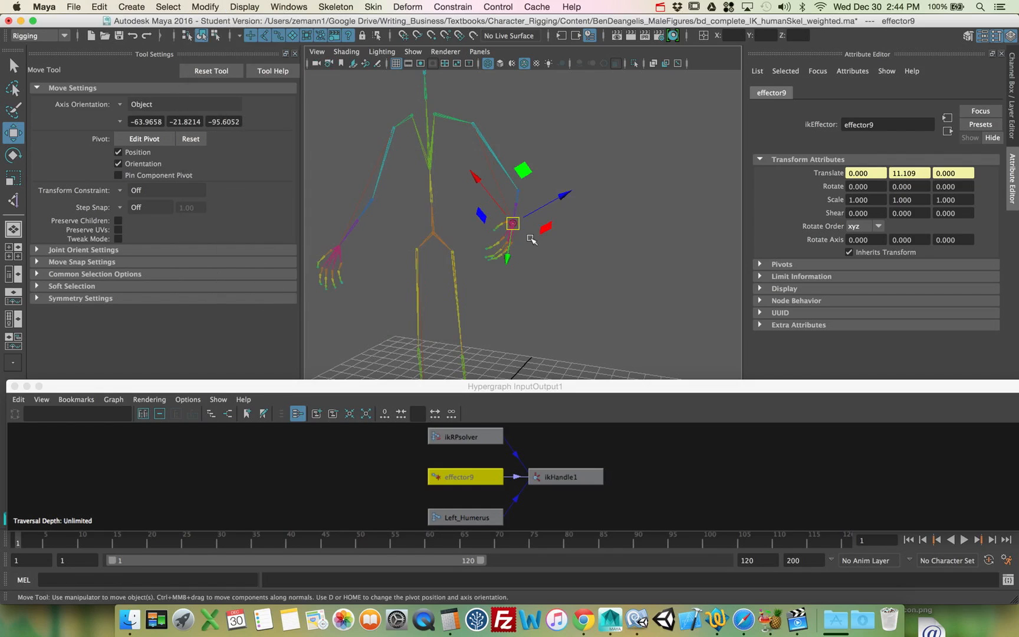
Step: Select ikHandle1 in the Hypergraph and move it freely to bend the left arm, ending at about 42.394, 112.375, -7.567
alt+drag(569, 248, 533, 257)
key(d)
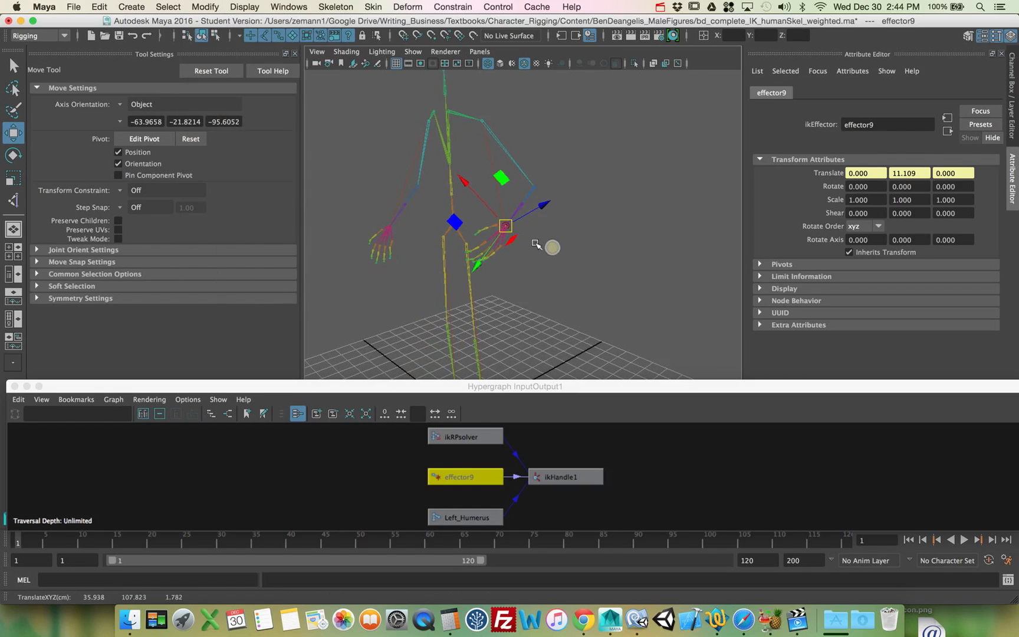
key(w)
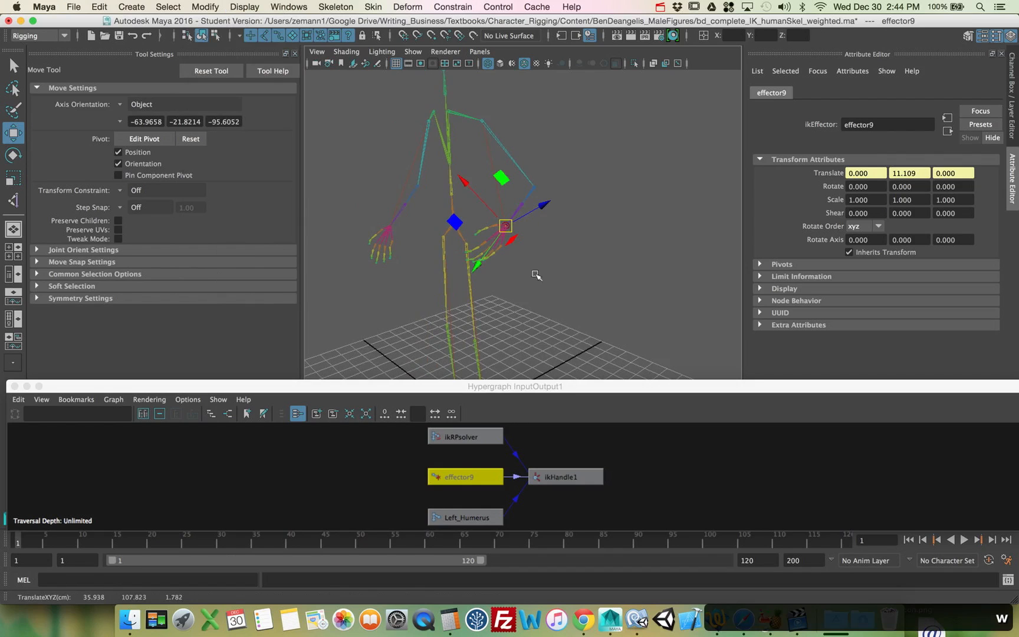
click(563, 476)
drag(505, 226, 565, 269)
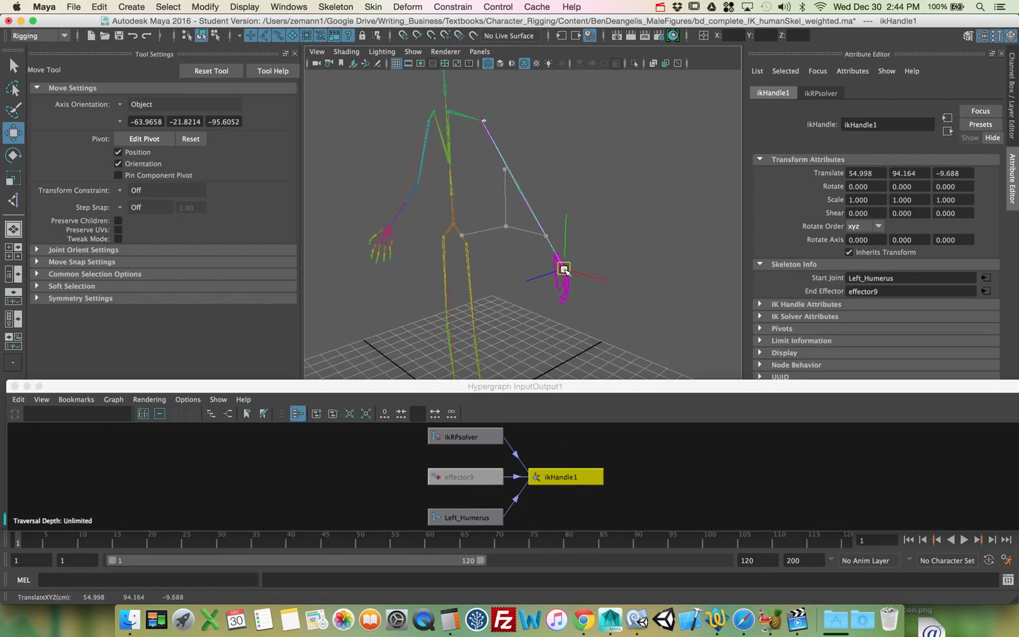
drag(517, 239, 475, 210)
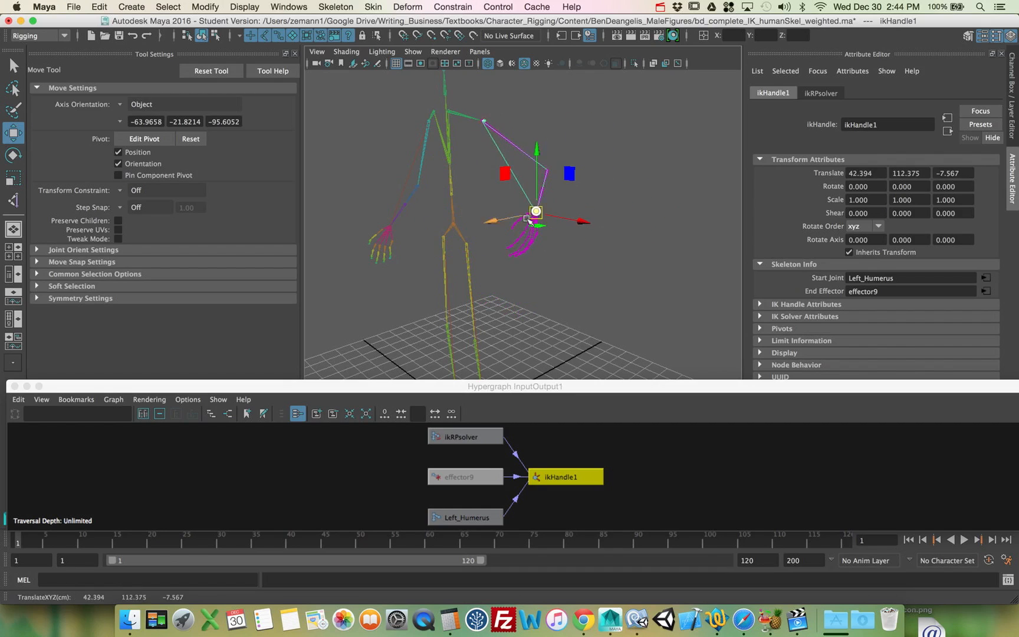
Step: Select the left forearm twist joint and rotate it to about -3.03 degrees in Y
alt+drag(529, 220, 570, 157)
click(561, 129)
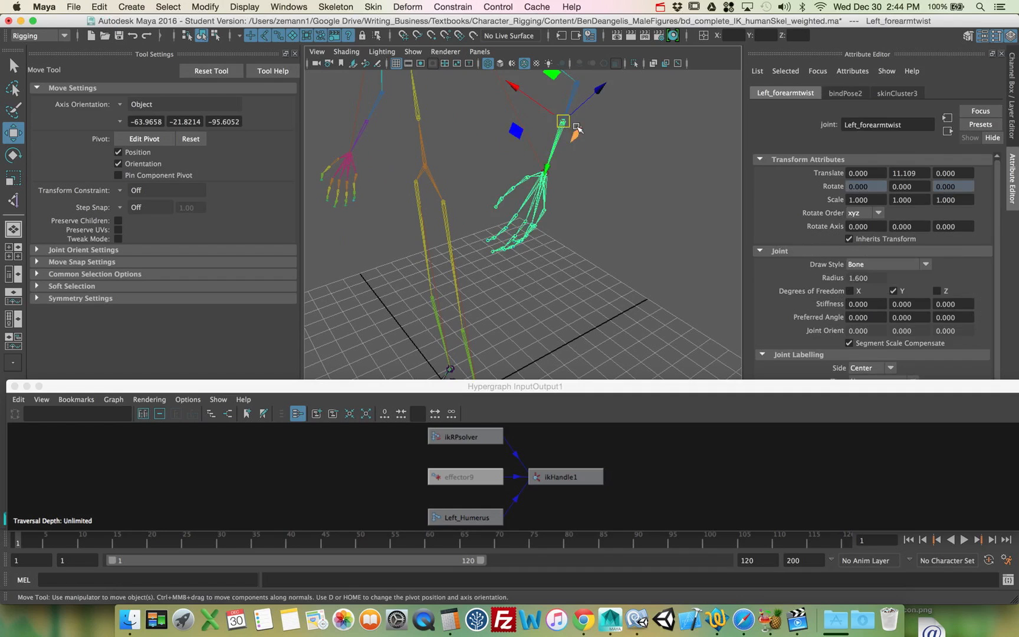
key(e)
drag(613, 108, 562, 123)
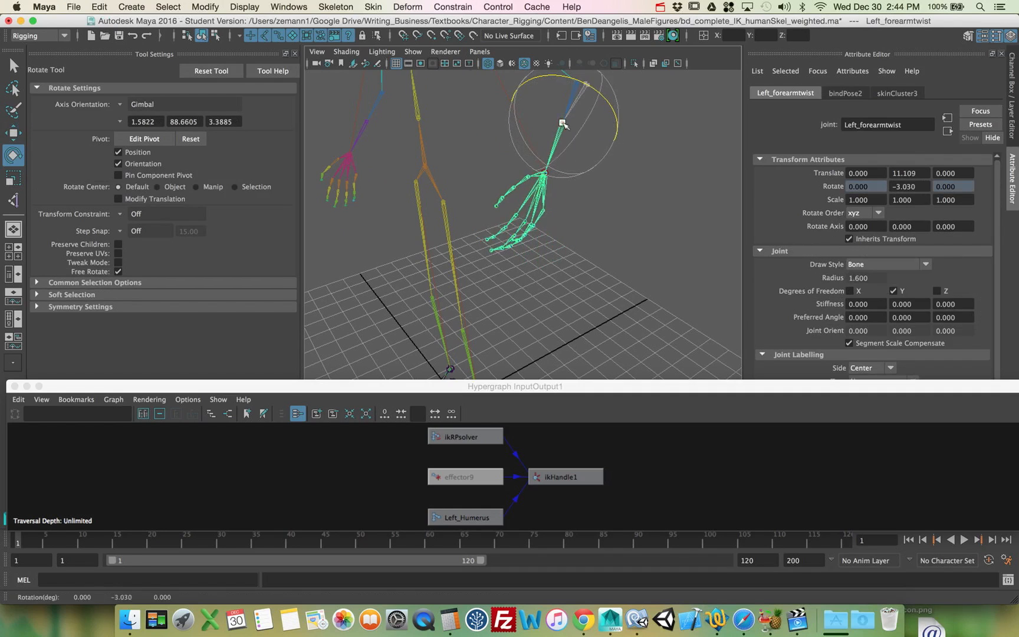
Step: Select the left wrist joint and rotate it to about 61.973 degrees in X
click(542, 193)
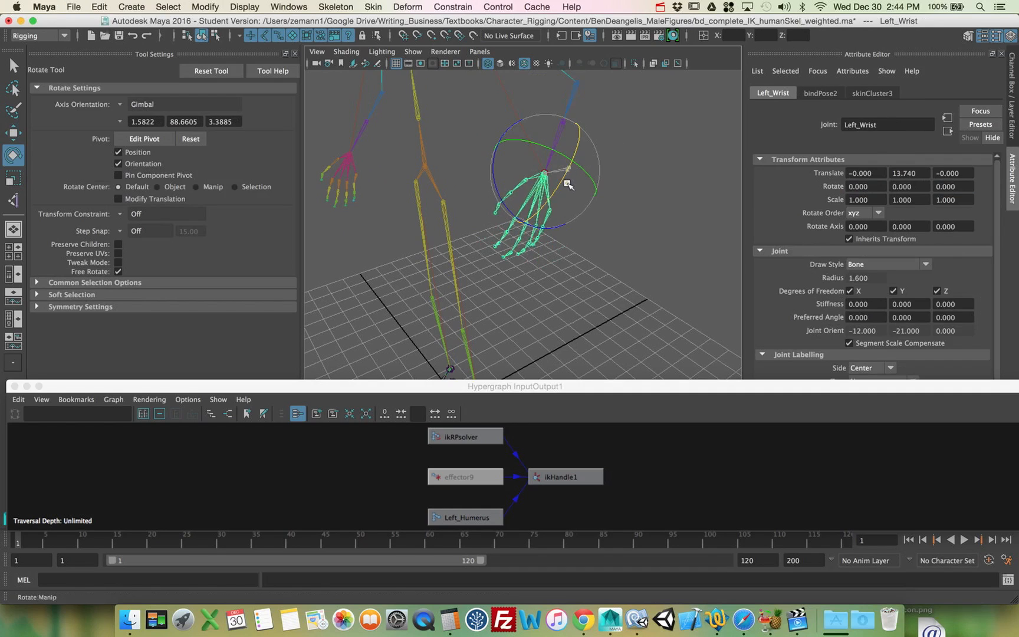
drag(581, 148, 578, 128)
alt+right_drag(635, 142, 364, 175)
alt+drag(363, 175, 438, 165)
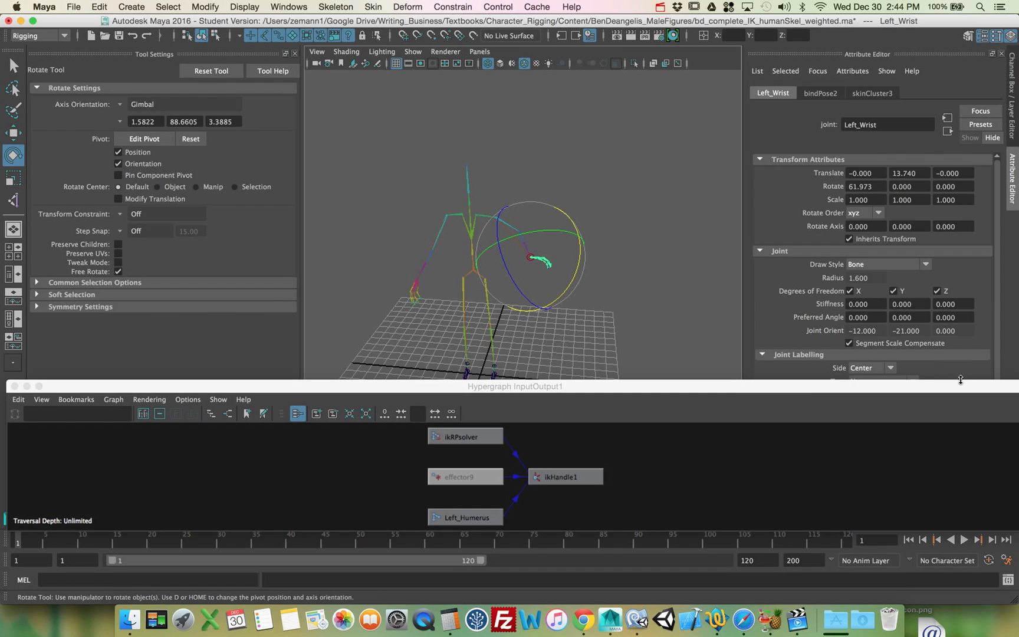
Step: Close the Hypergraph window and display polygons in the viewport again
drag(961, 382, 666, 386)
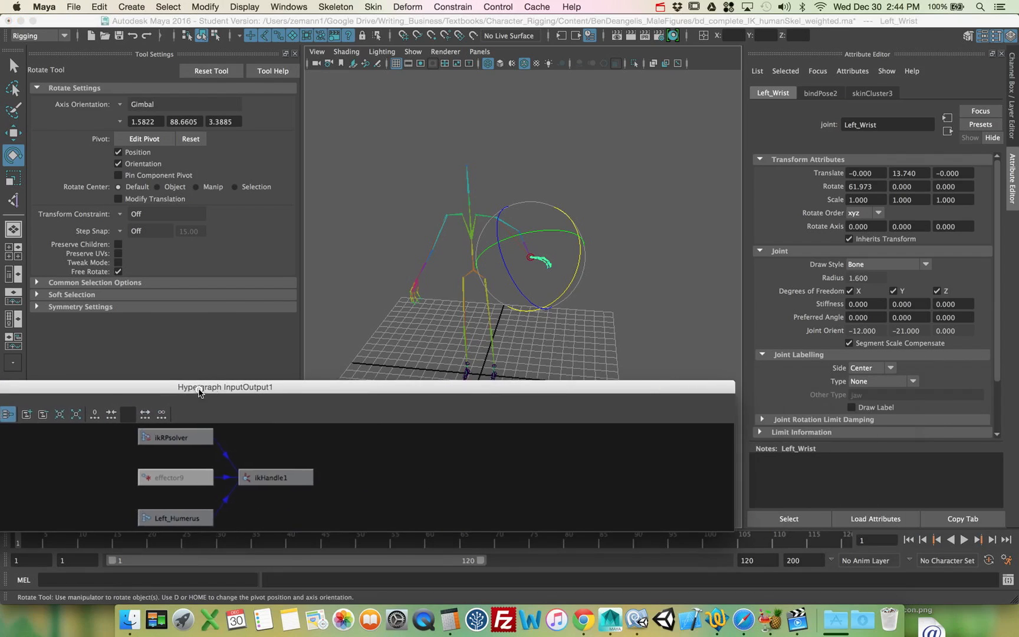
drag(190, 390, 657, 347)
click(190, 344)
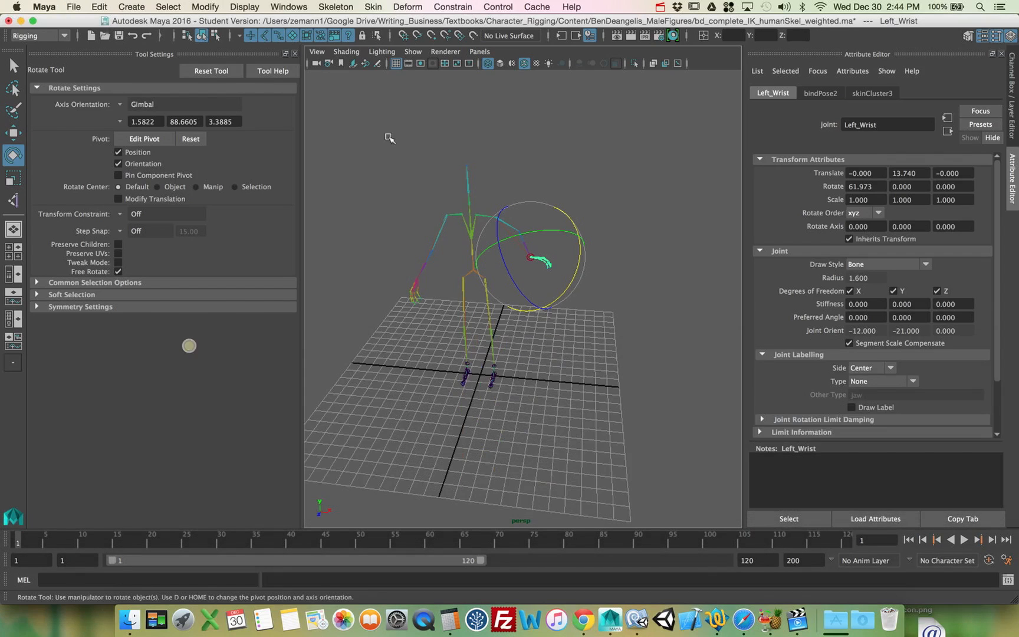
click(405, 57)
click(435, 162)
alt+drag(602, 195, 605, 385)
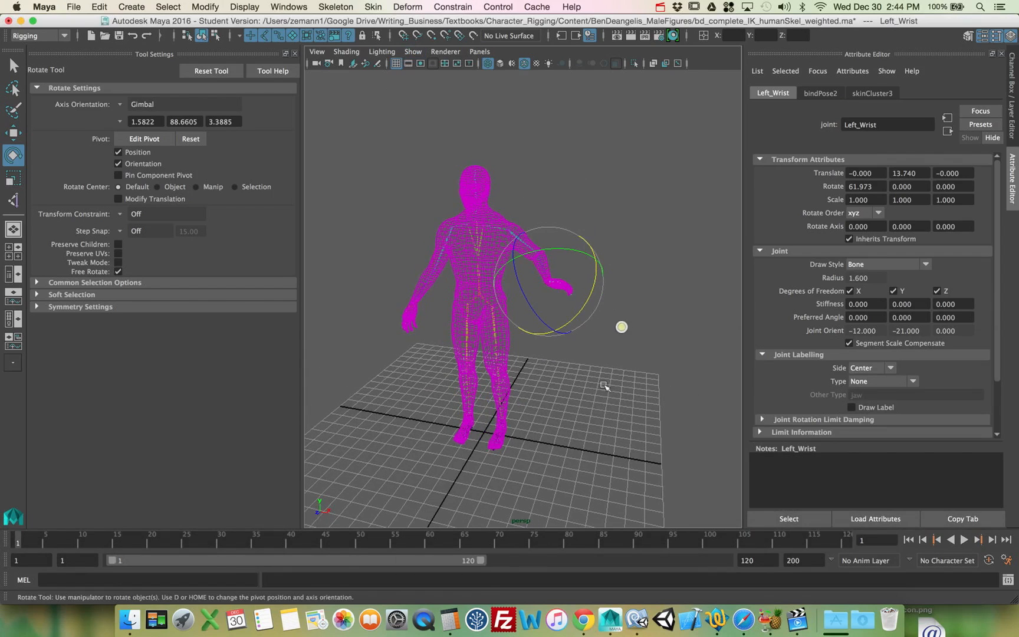
Step: Select the left arm's IK handle and move it to about 29.413, 102.191, -0.263
click(553, 285)
key(w)
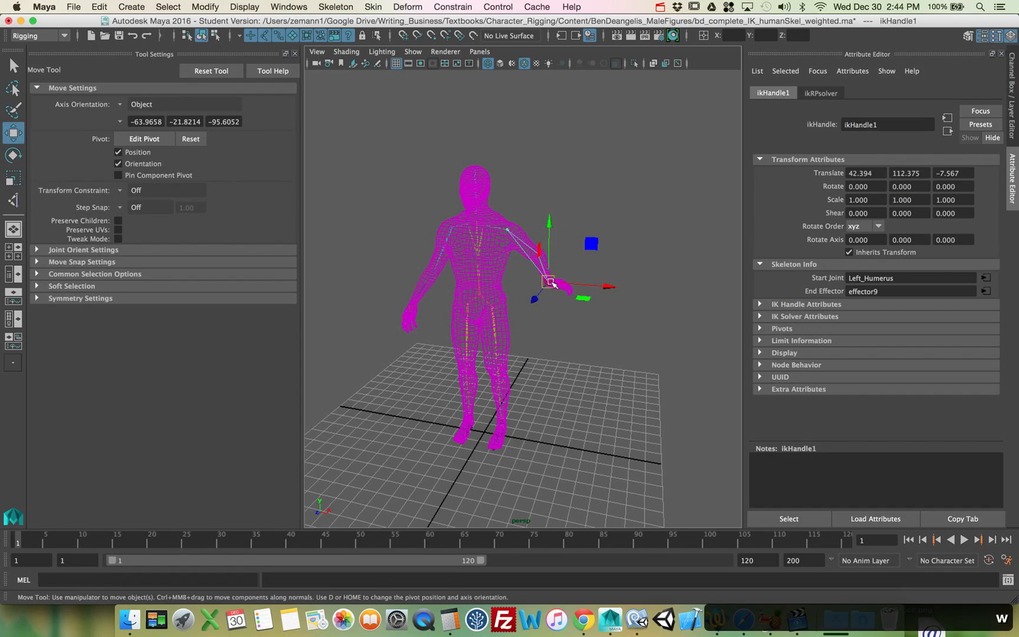
drag(552, 285, 555, 304)
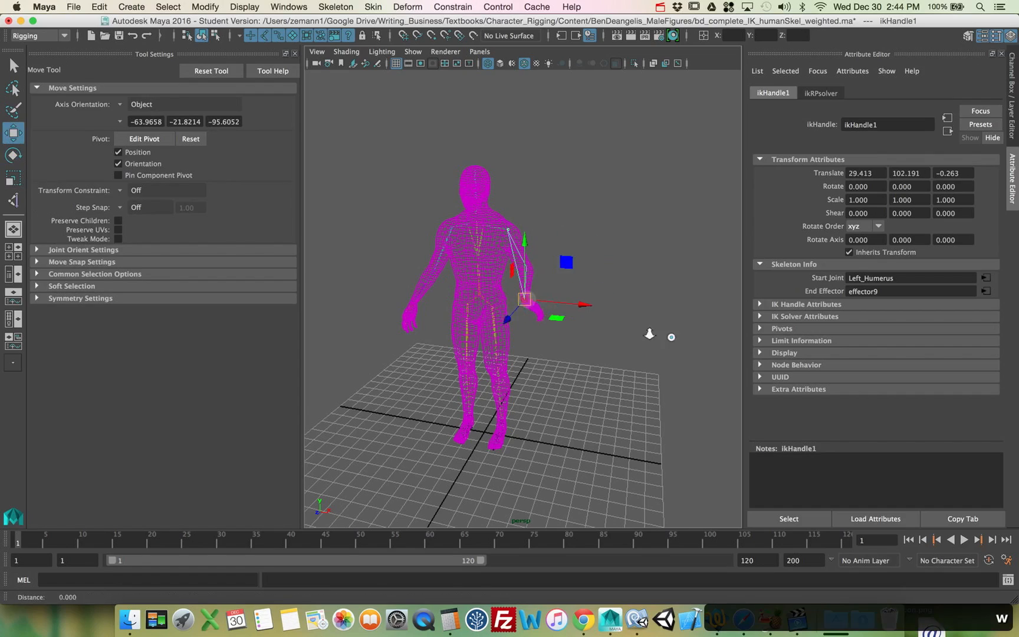
Step: Select the left wrist joint and rotate the hand to about 12.276 degrees in X and -7.498 degrees in Z
alt+right_drag(650, 334, 789, 351)
alt+right_drag(671, 364, 607, 354)
alt+drag(608, 354, 602, 371)
alt+right_drag(584, 369, 651, 367)
click(642, 305)
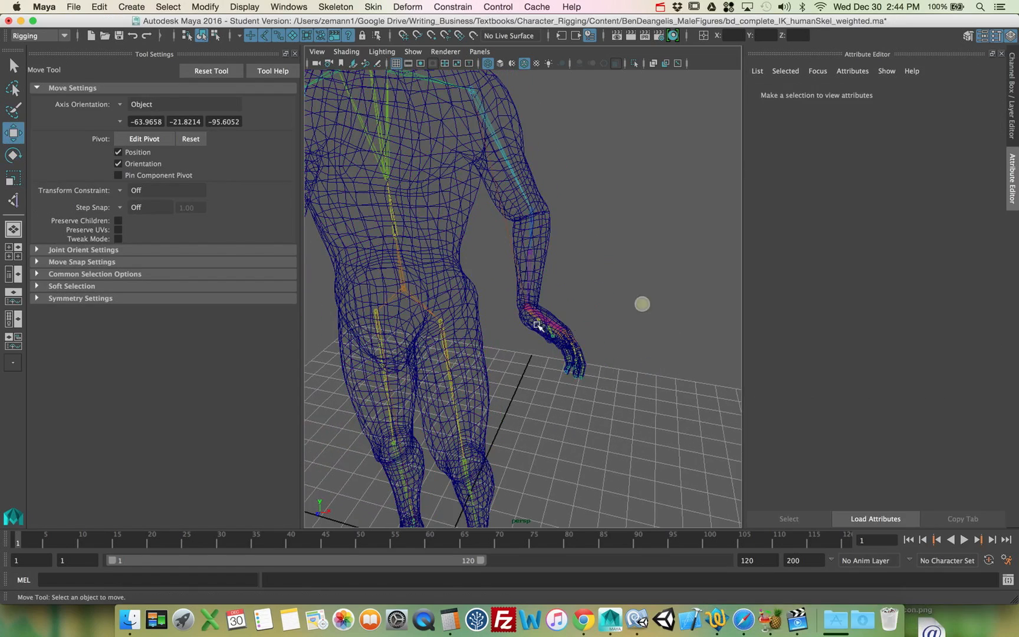
click(538, 325)
key(e)
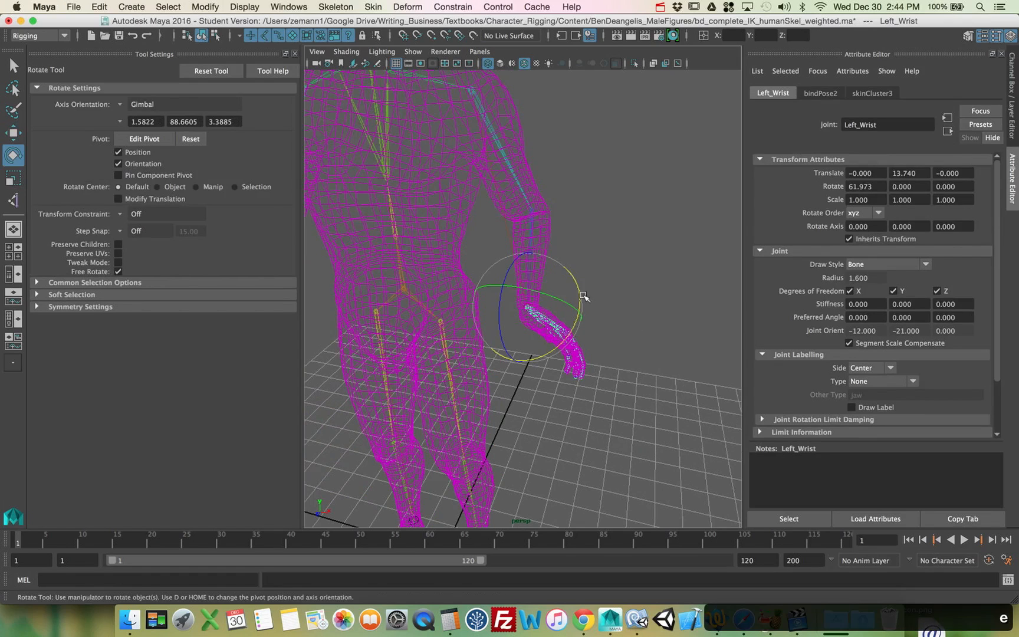
drag(584, 296, 512, 281)
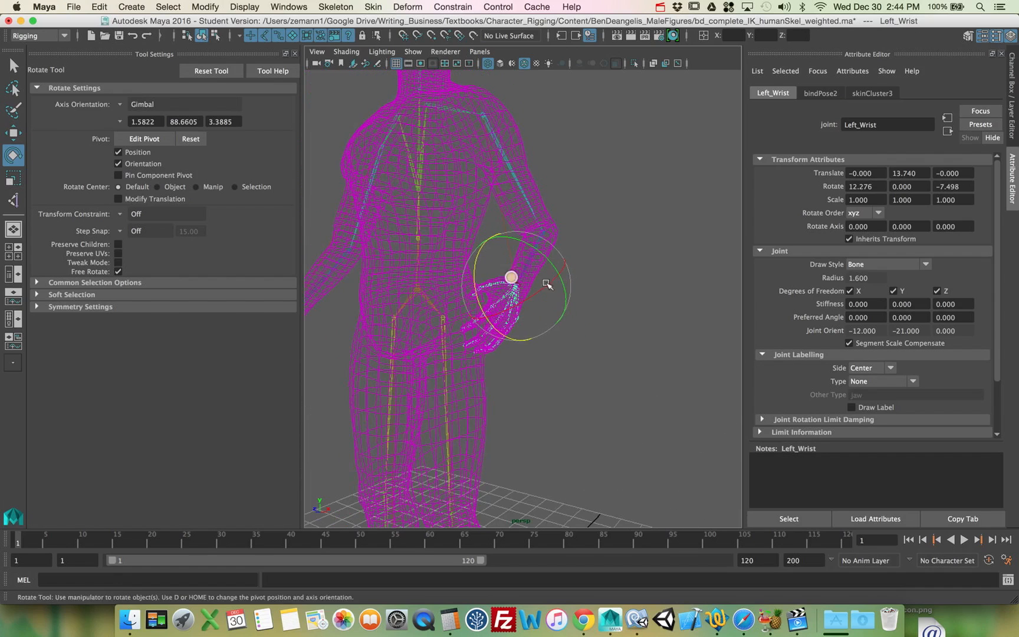
Step: Rotate the left wrist joint to about -3.156 degrees in X
drag(524, 321, 543, 311)
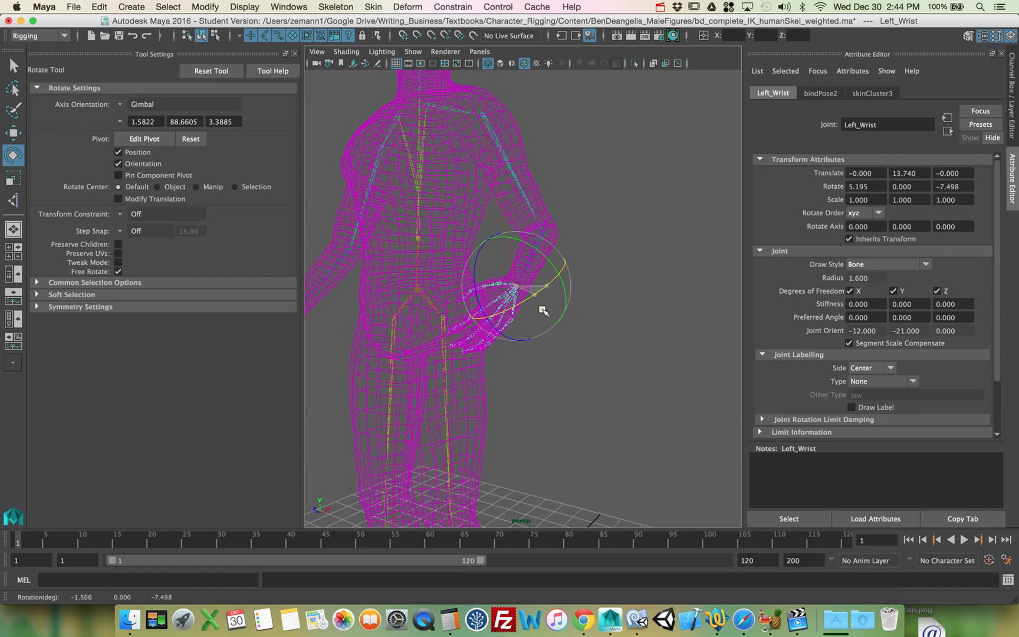
alt+drag(566, 362, 548, 322)
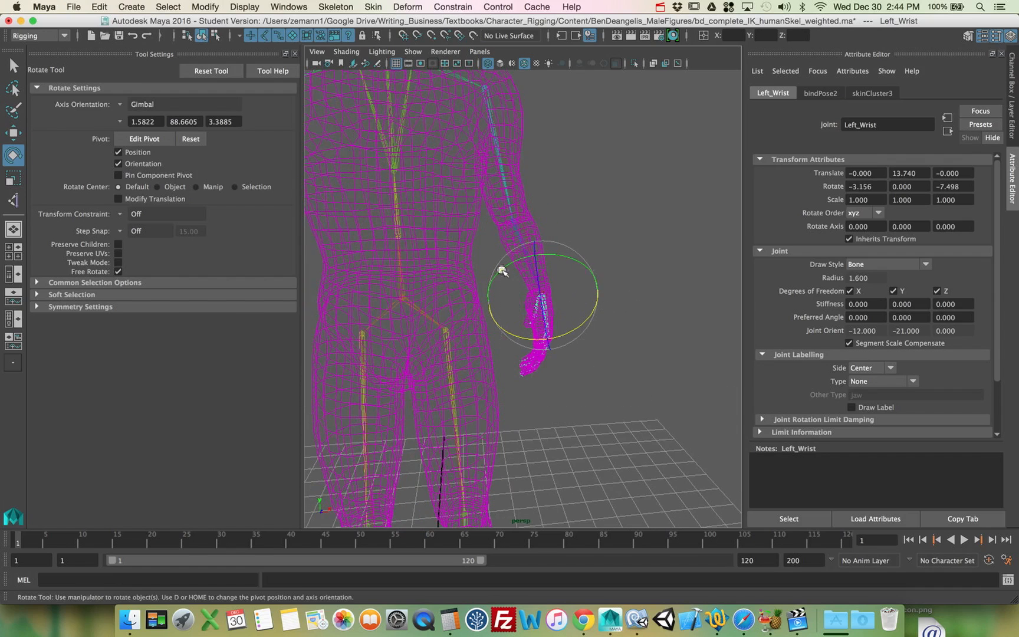
Step: Select the left arm's IK handle and move it to about 32.602, 102.208, 7.975
drag(502, 270, 563, 224)
key(w)
alt+drag(564, 224, 534, 346)
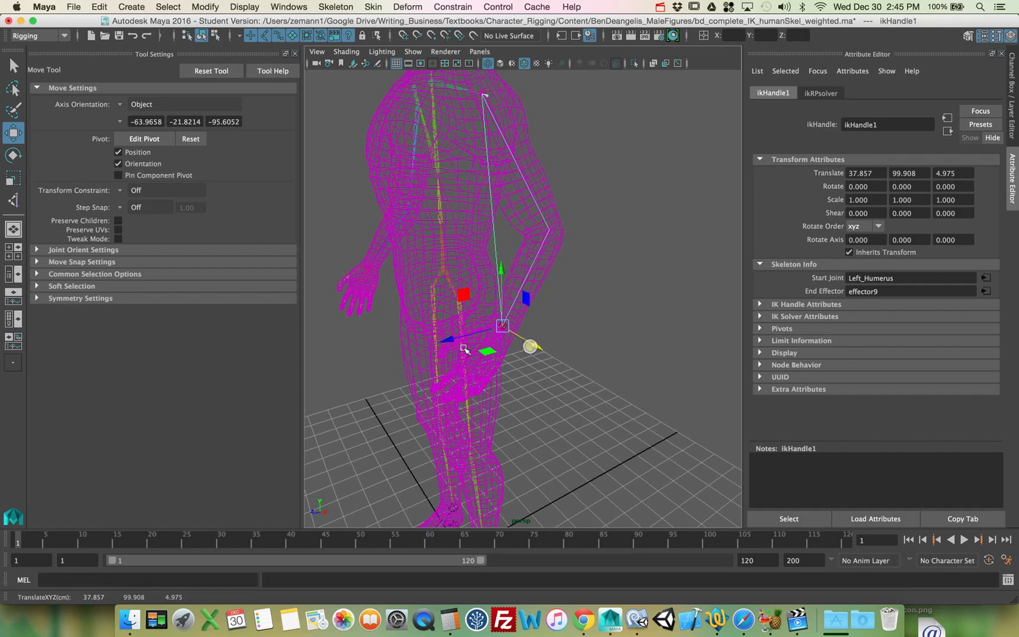
drag(455, 338, 454, 338)
mouse_move(500, 264)
mouse_down()
mouse_move(501, 303)
mouse_move(502, 274)
mouse_up()
mouse_move(491, 319)
alt+mouse_down()
mouse_move(536, 330)
mouse_move(483, 341)
mouse_move(497, 305)
mouse_move(546, 364)
mouse_move(519, 346)
mouse_move(478, 341)
mouse_move(474, 326)
mouse_move(621, 345)
mouse_move(601, 344)
alt+mouse_up()
Step: Display the figure shaded and raise the left arm by moving its IK handle to about 49.645, 119.381, 9.598
key(5)
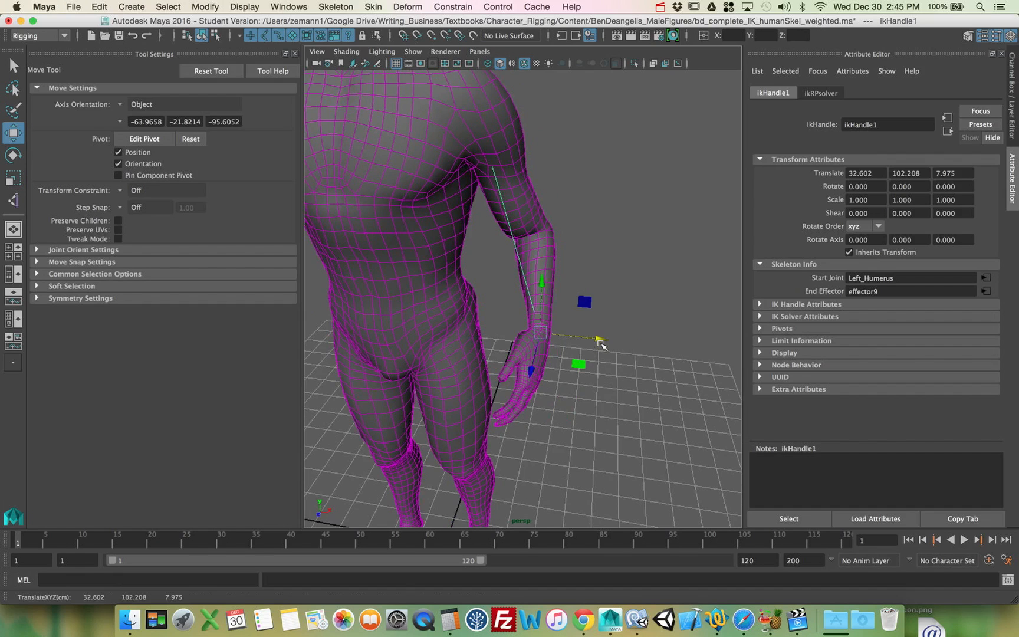
alt+drag(581, 317, 546, 302)
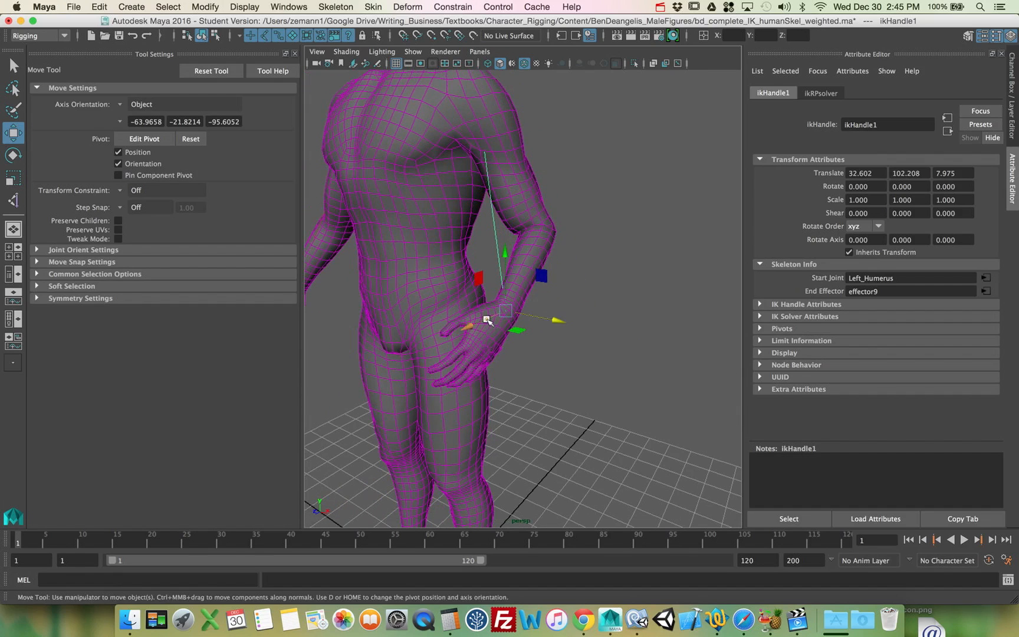
drag(487, 320, 481, 264)
drag(458, 333, 529, 244)
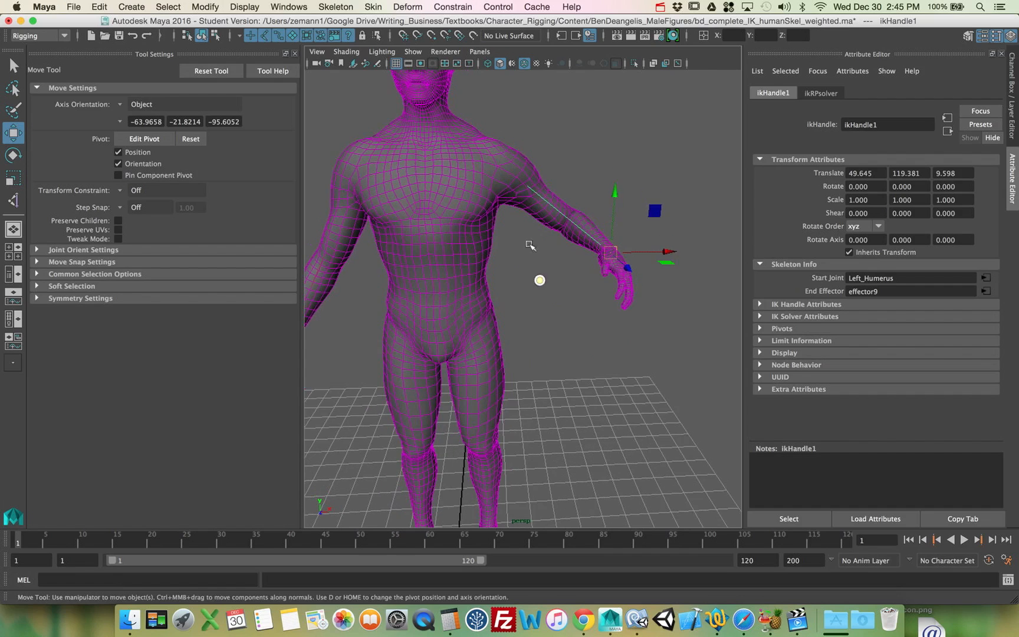
Step: Test the arm's deformation by moving the IK handle through several poses, ending at about 38.817, 115.695, 5.561
click(526, 188)
drag(555, 294, 556, 291)
drag(610, 255, 353, 228)
alt+drag(409, 248, 589, 294)
drag(676, 244, 501, 271)
drag(375, 272, 622, 274)
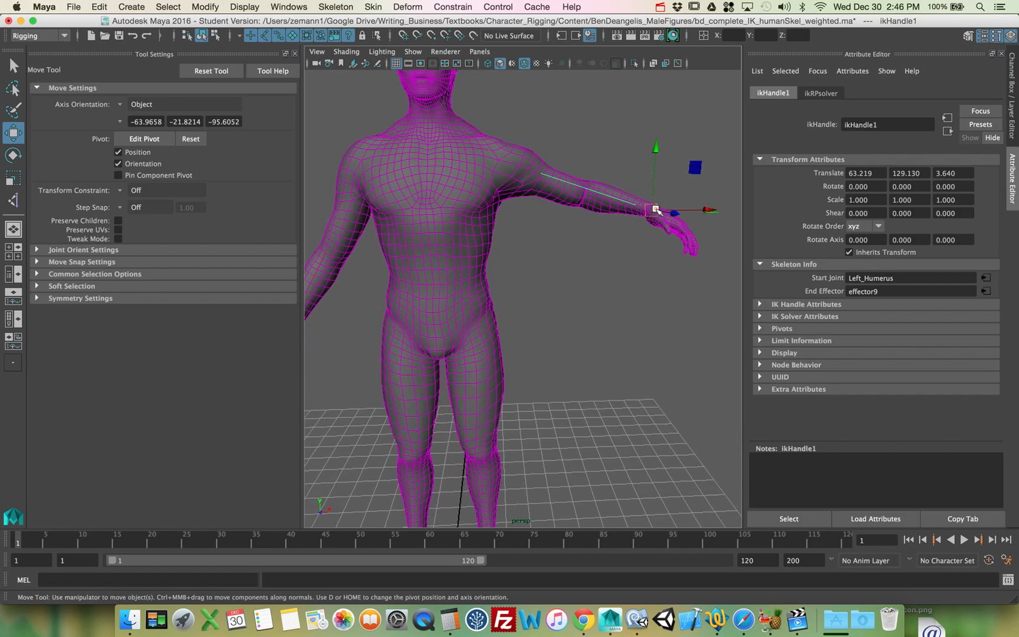
drag(656, 209, 563, 265)
scroll(483, 276, down, 3)
mouse_move(483, 275)
alt+mouse_down()
mouse_move(392, 269)
mouse_move(467, 273)
alt+mouse_up()
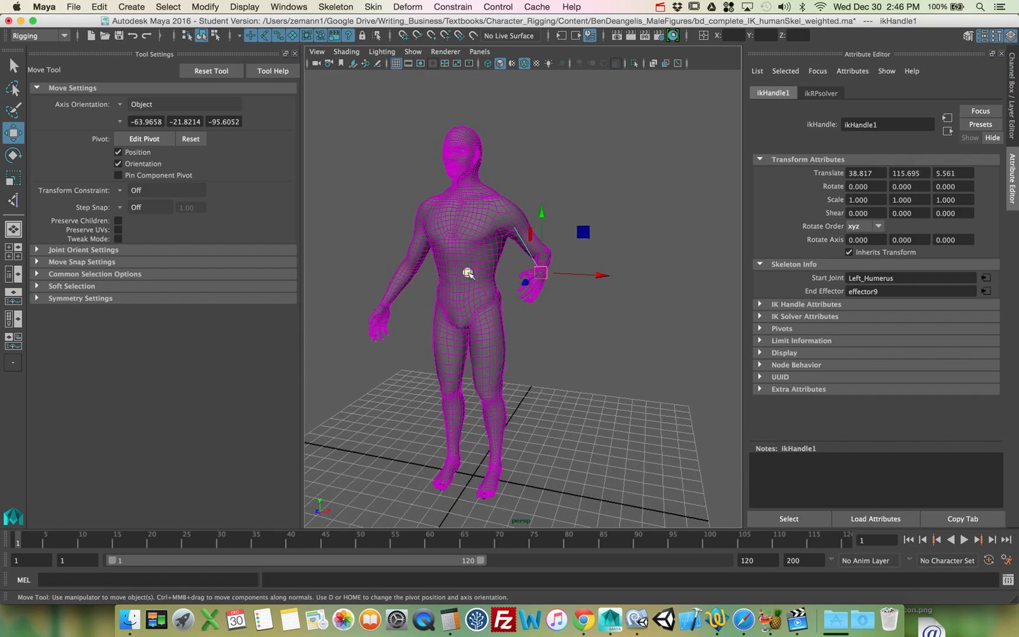
Step: Try setting the IK handle's Translate X, Y and Z to 0, and undo that along with the preceding handle moves
click(1013, 101)
drag(986, 122, 988, 104)
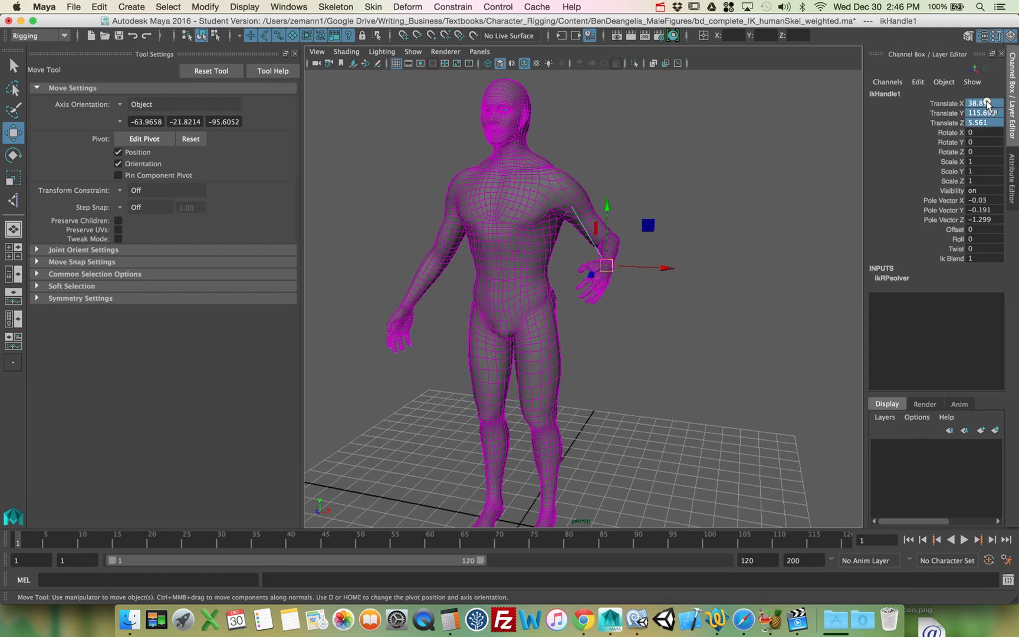
text(0)
key(Return)
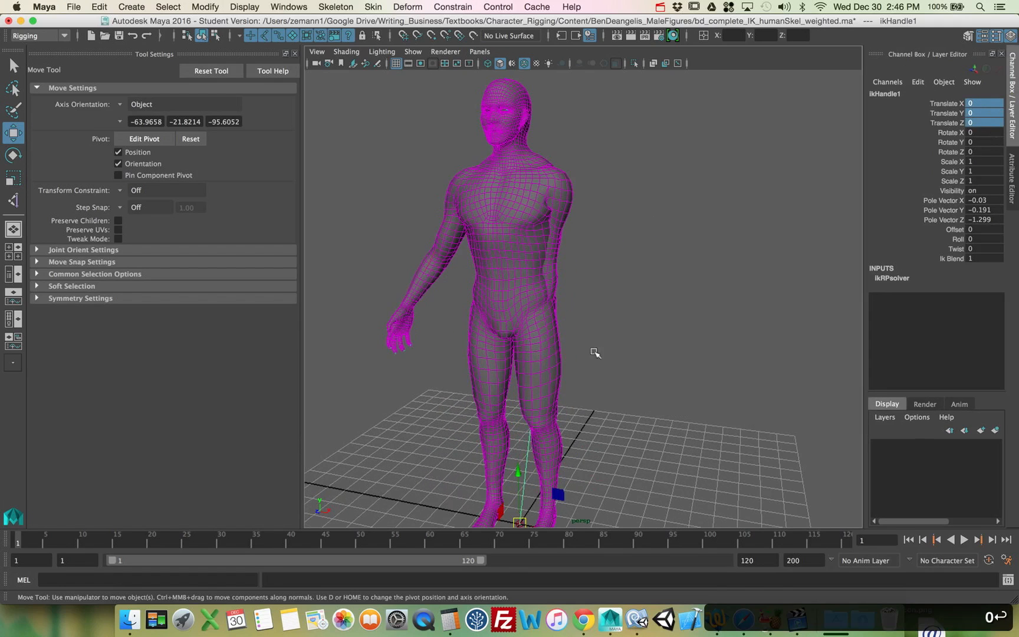
key(z)
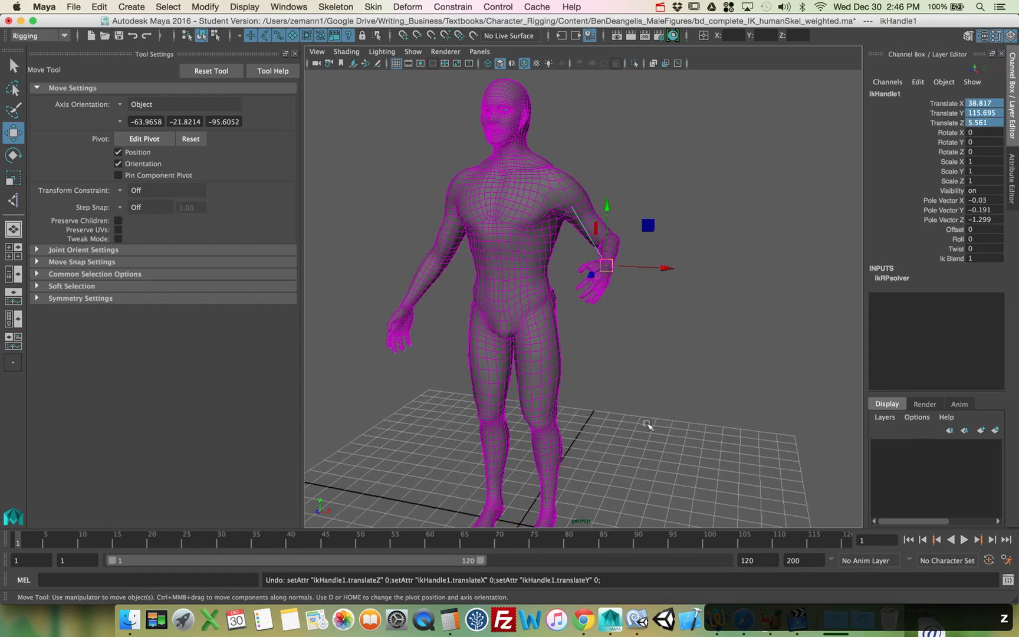
key(z)
key(z)
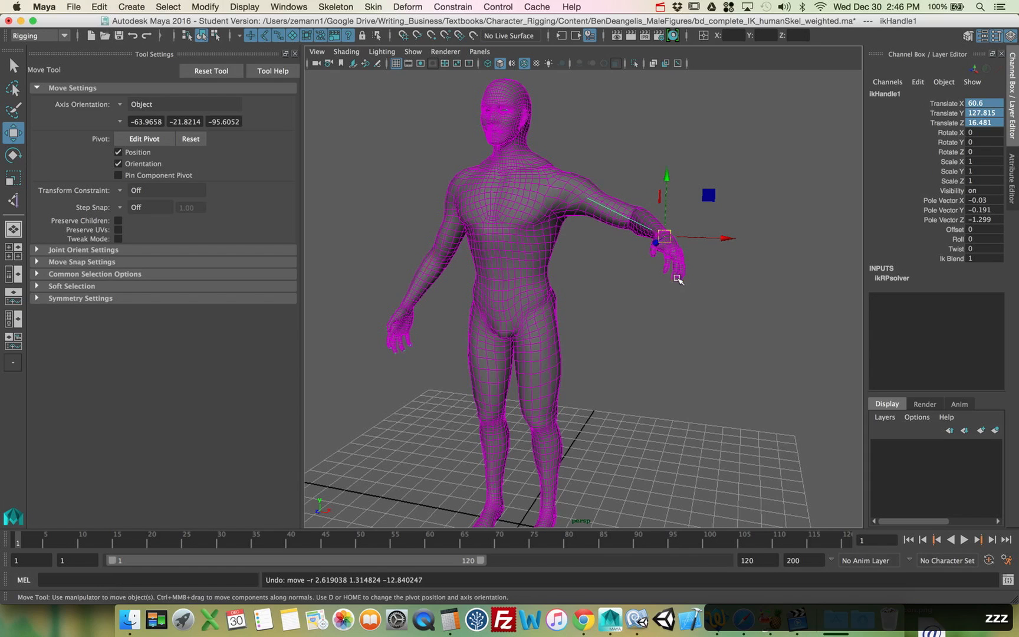
Step: Turn off node evaluation for IK Solvers
mouse_move(664, 304)
alt+mouse_down()
mouse_move(542, 298)
mouse_move(680, 303)
alt+mouse_up()
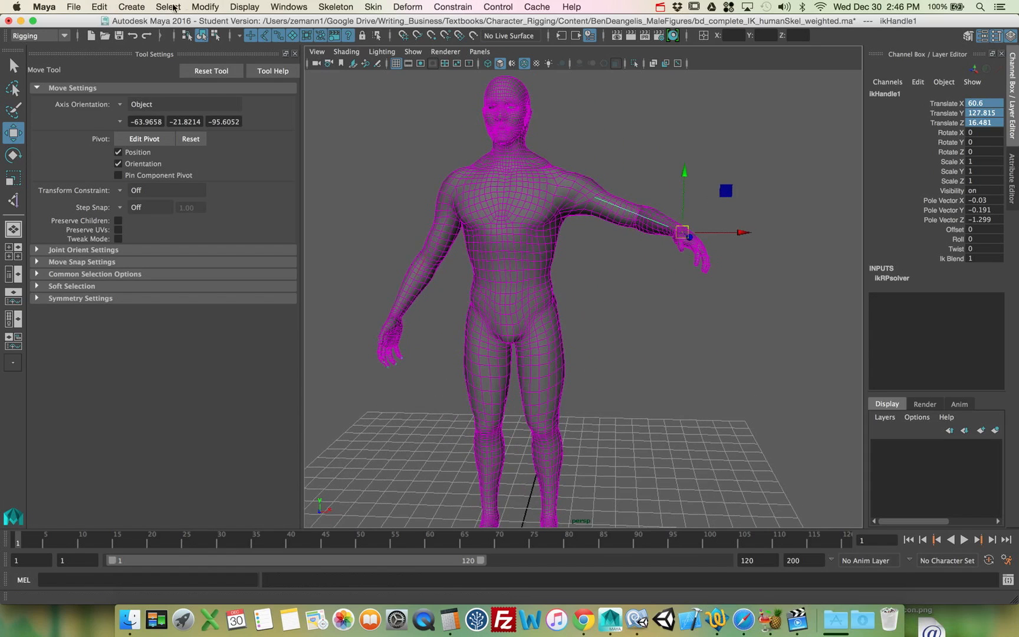
click(207, 6)
mouse_move(228, 164)
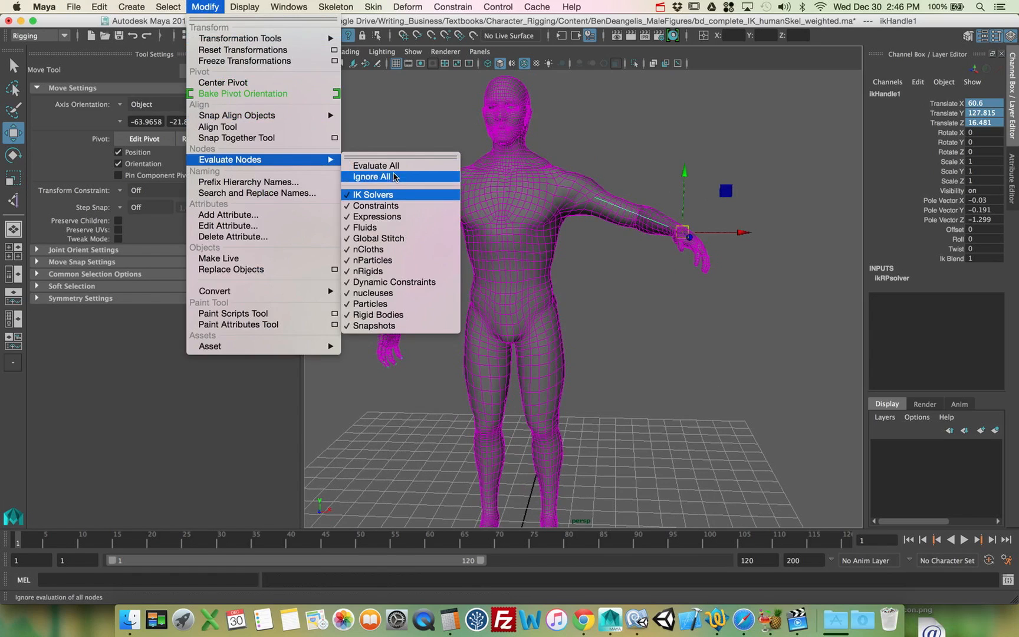
click(377, 194)
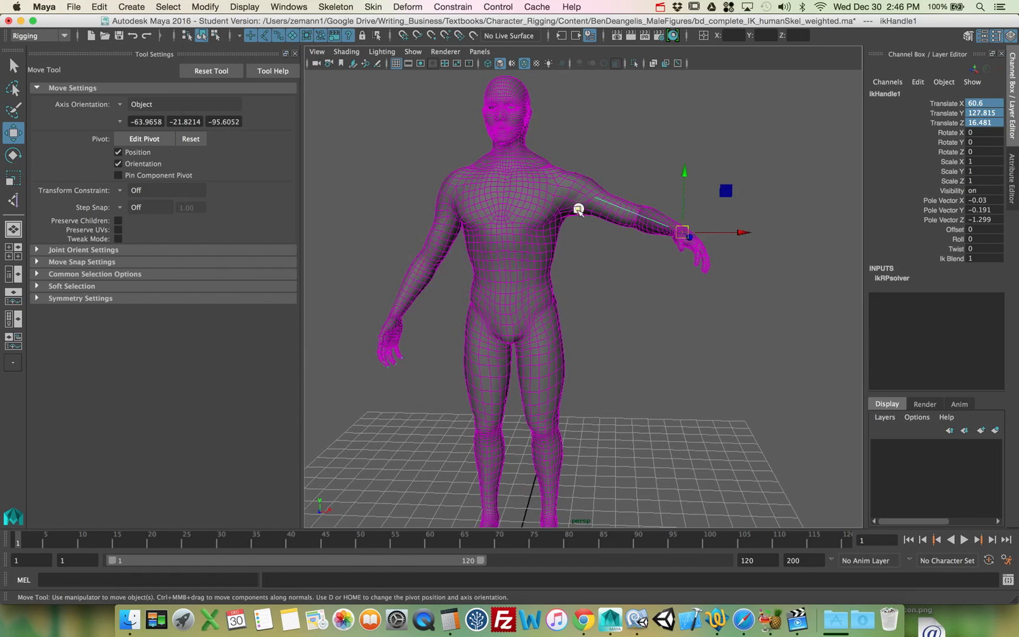
Step: Select the left humerus joint and return the skeleton to its bind pose
click(561, 185)
click(351, 8)
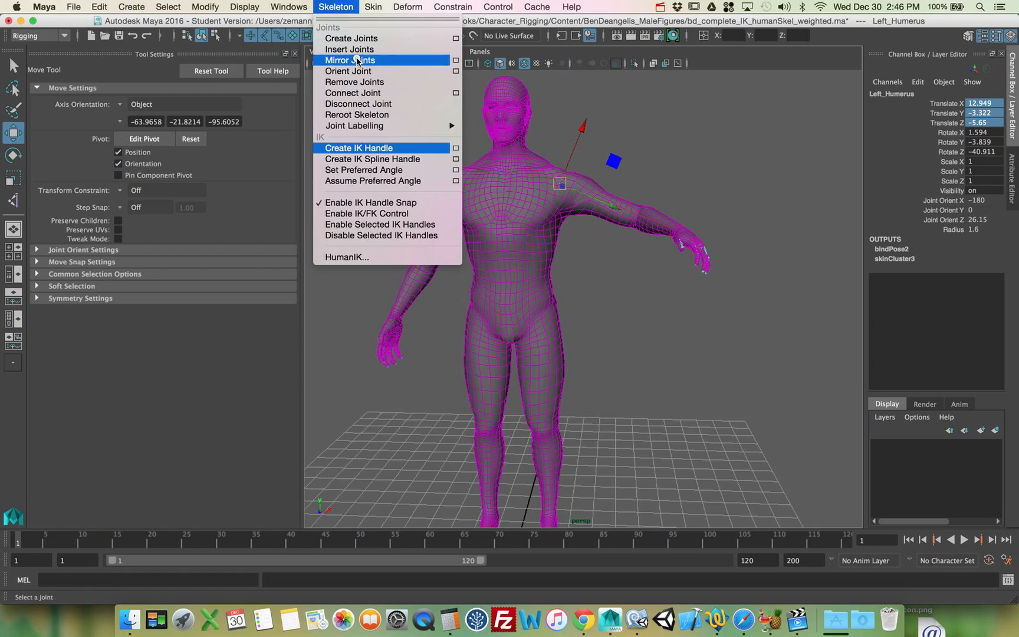
mouse_move(372, 7)
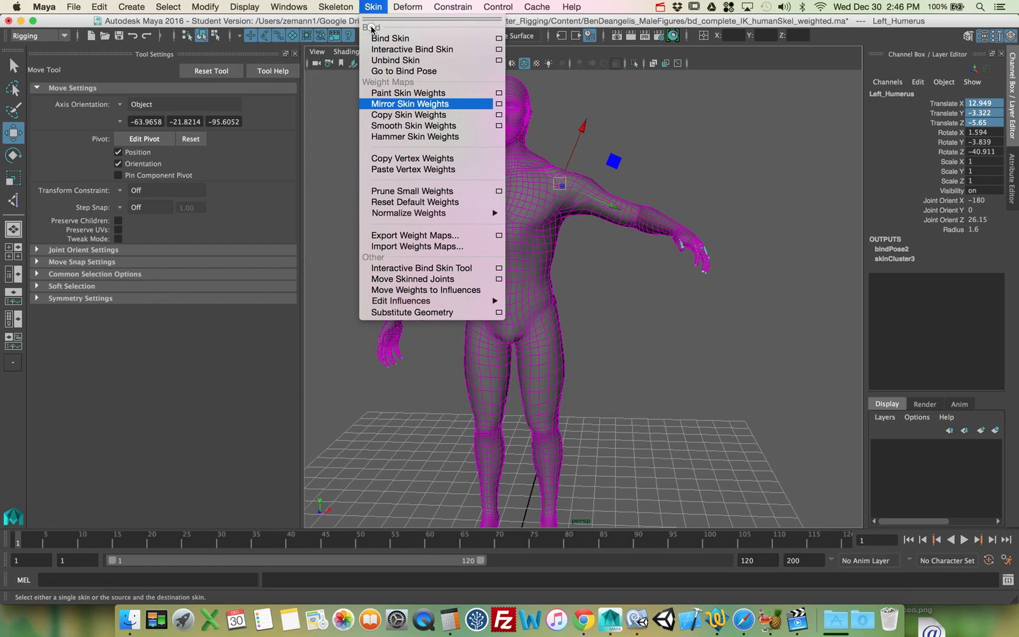
click(389, 71)
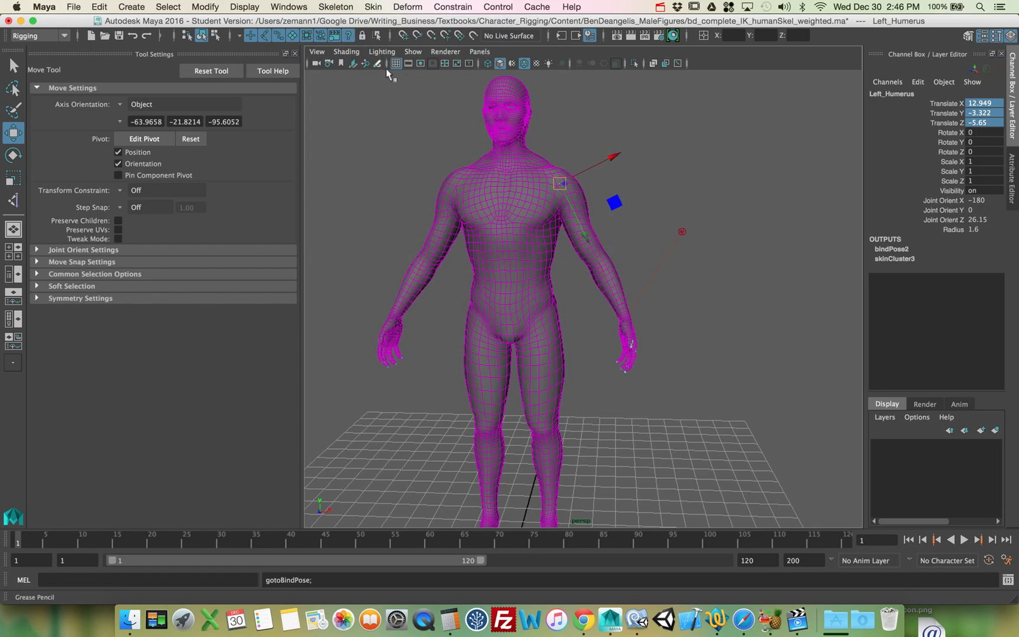
Step: Hide polygons in the viewport and move the left arm's IK handle onto the wrist joint at 42.533, 95.915, 8.042
alt+drag(603, 164, 596, 172)
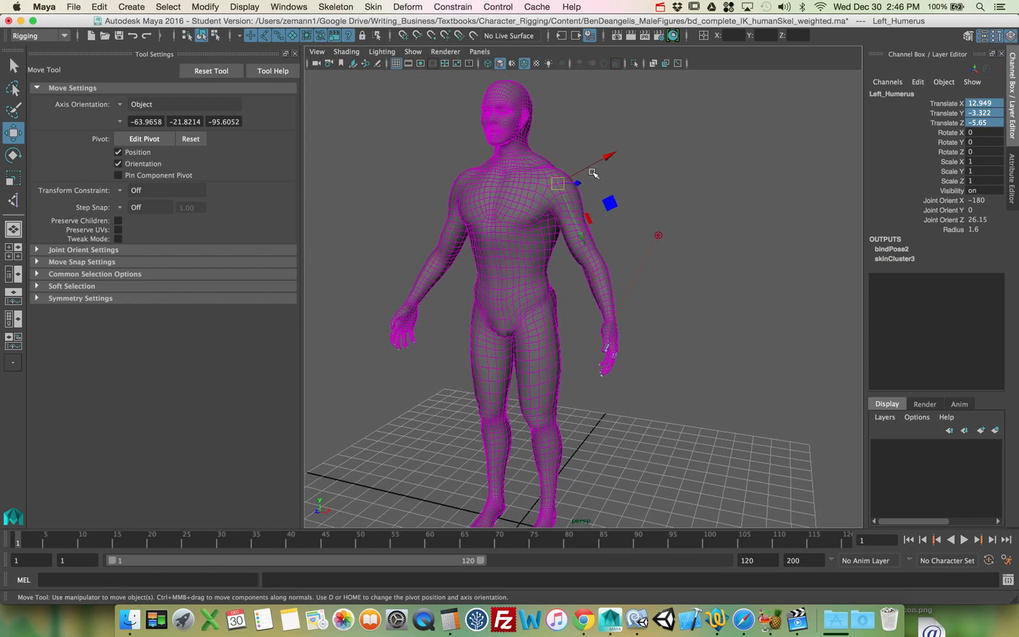
drag(575, 281, 562, 292)
alt+drag(638, 264, 660, 259)
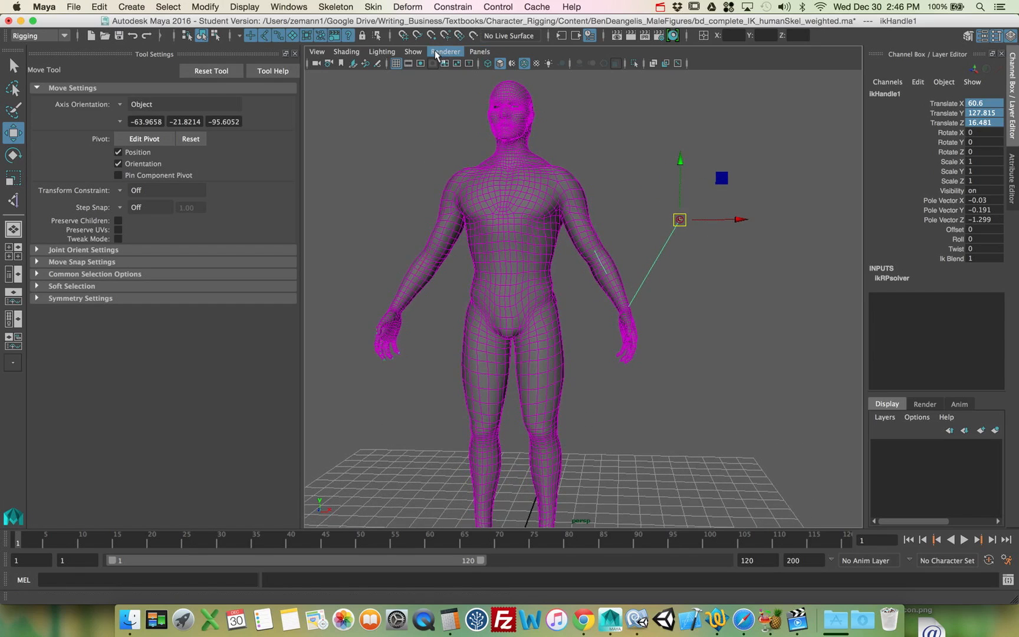
click(413, 51)
click(475, 166)
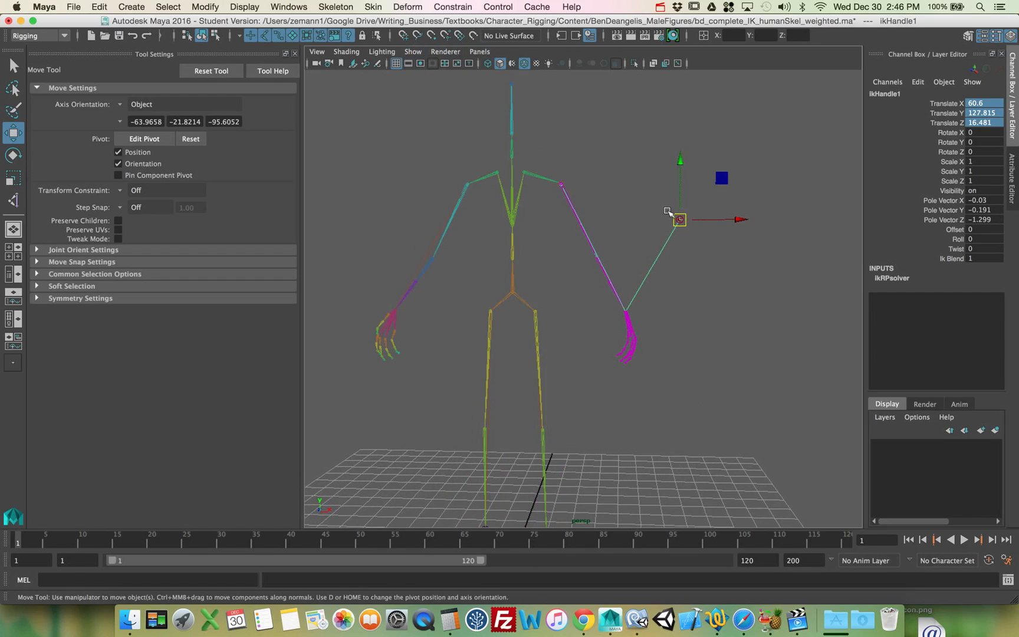
drag(740, 220, 759, 218)
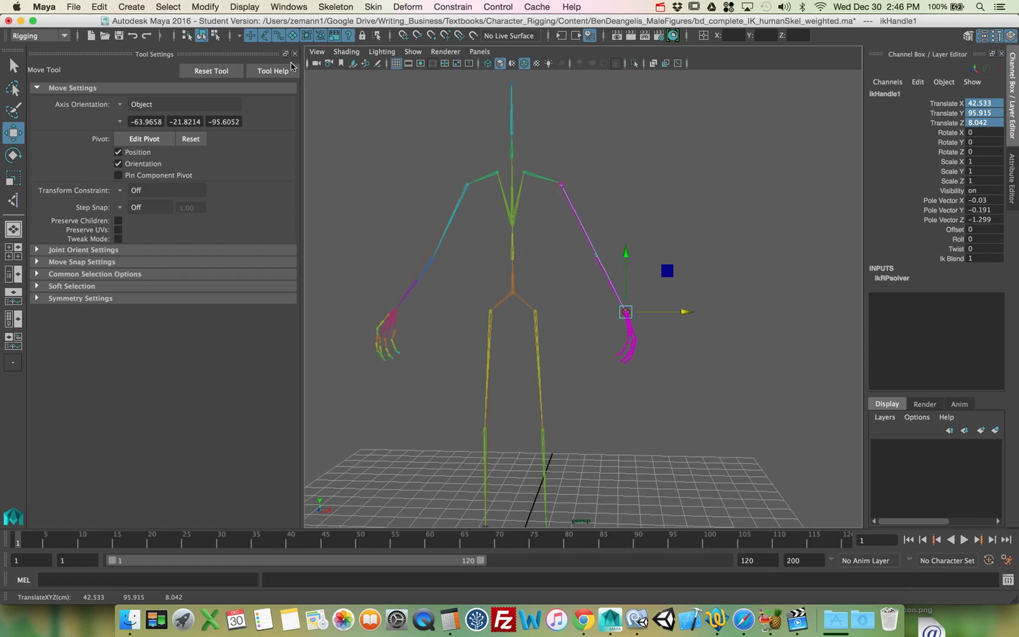
Step: Turn node evaluation for IK Solvers back on
click(202, 8)
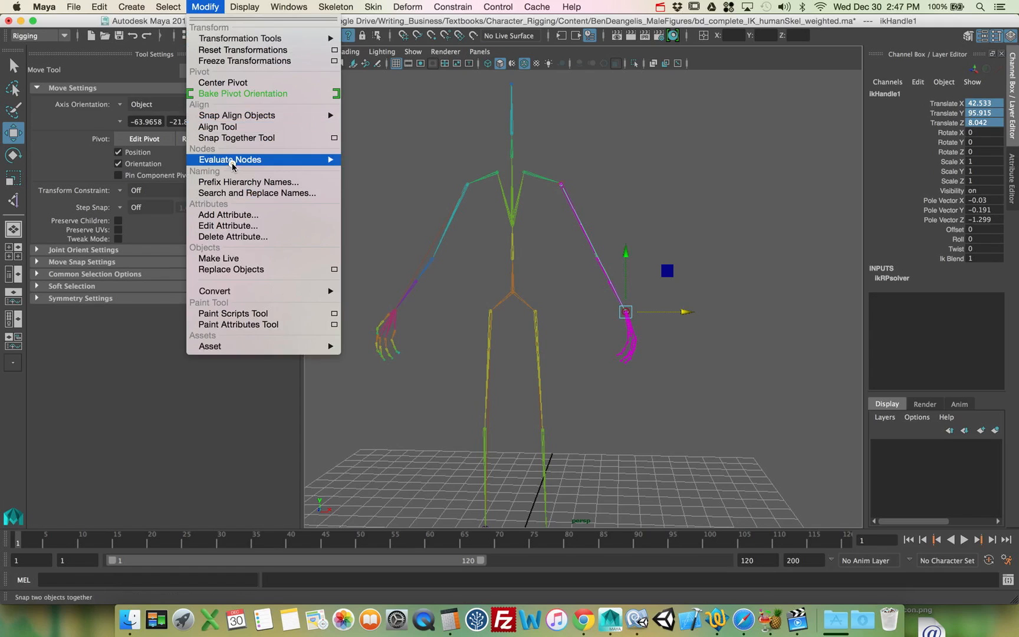
mouse_move(321, 159)
click(408, 196)
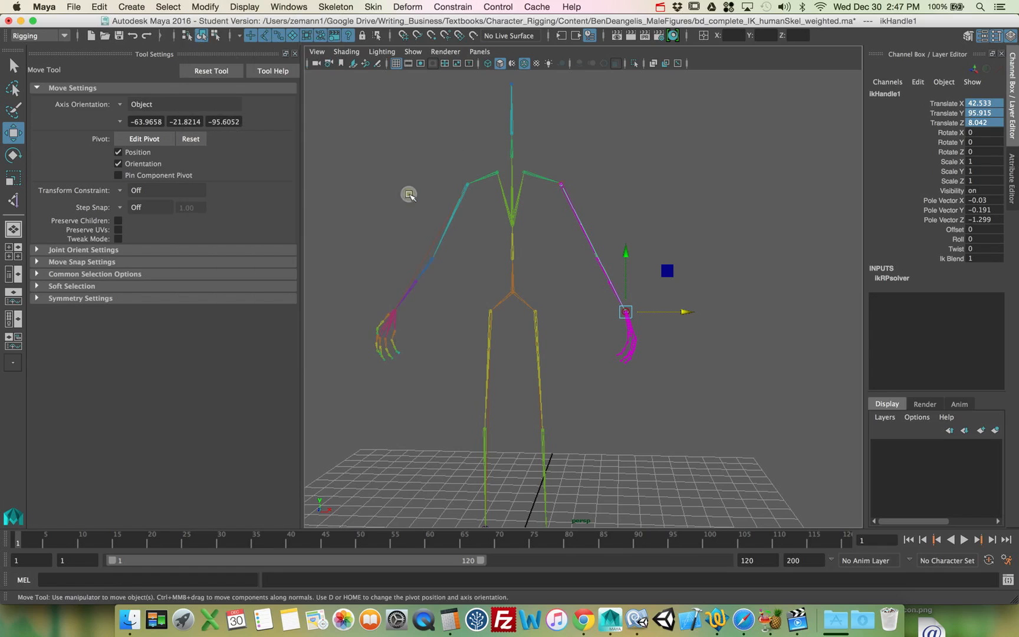
Step: Reselect the left arm's IK handle and key its Translate X, Y and Z at frame 1
click(633, 189)
mouse_move(683, 196)
alt+mouse_down()
mouse_move(629, 216)
mouse_move(661, 187)
mouse_move(671, 194)
alt+mouse_up()
click(609, 339)
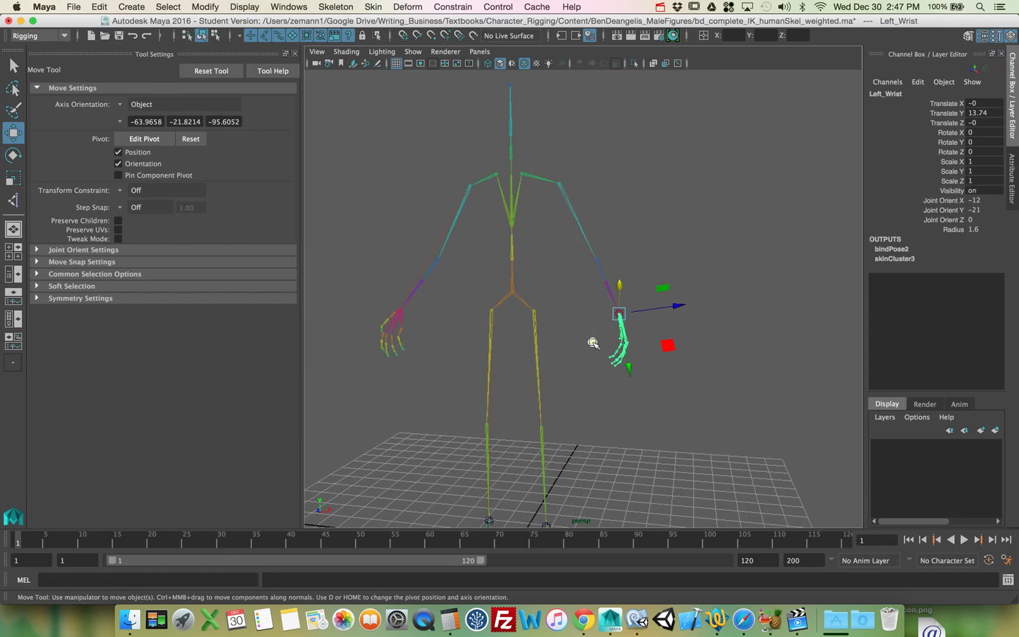
drag(638, 298, 593, 343)
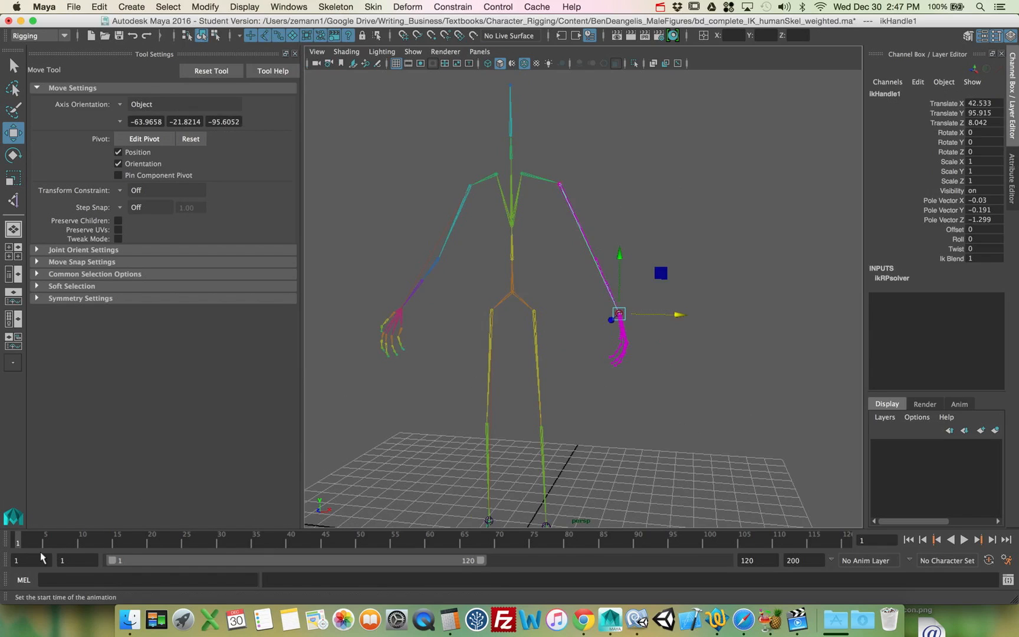
drag(944, 103, 942, 124)
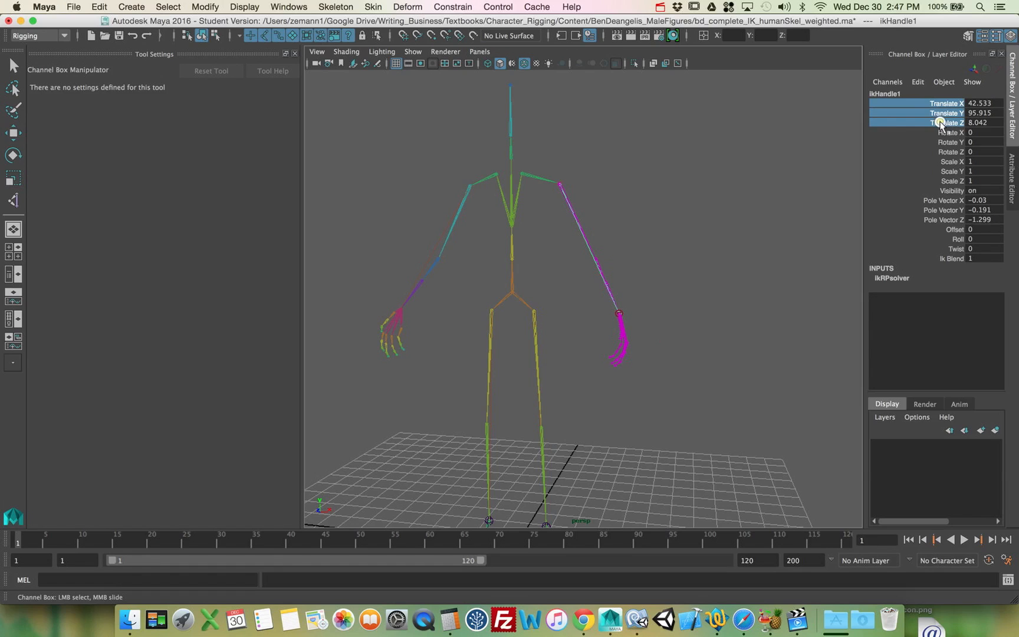
right_click(940, 123)
click(936, 141)
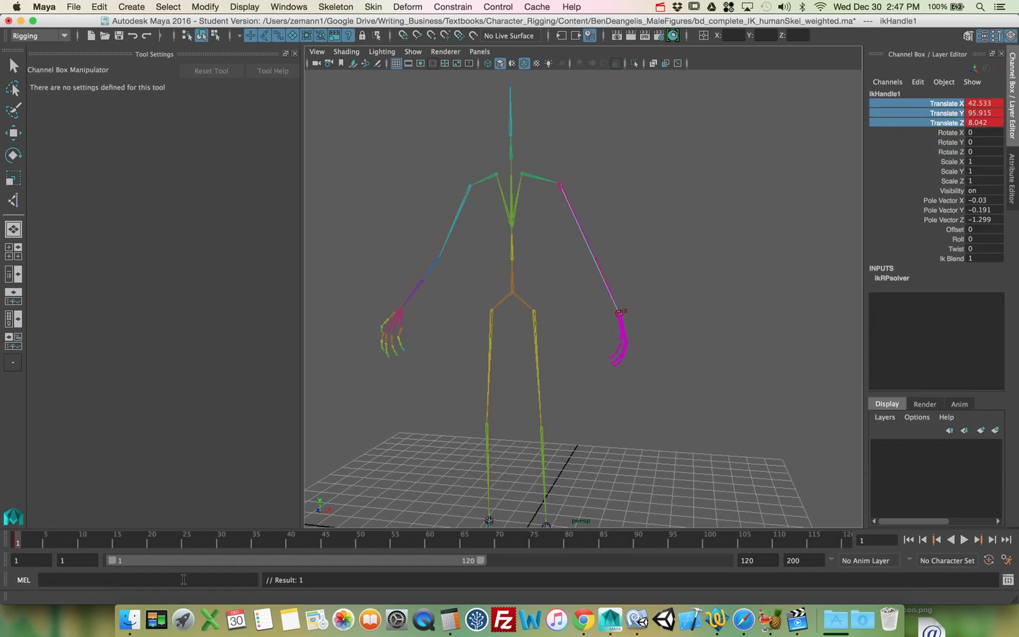
Step: Test the keyed pose by moving the IK handle to about 52.239, 124.754, 3.75 and returning to the start frame
key(w)
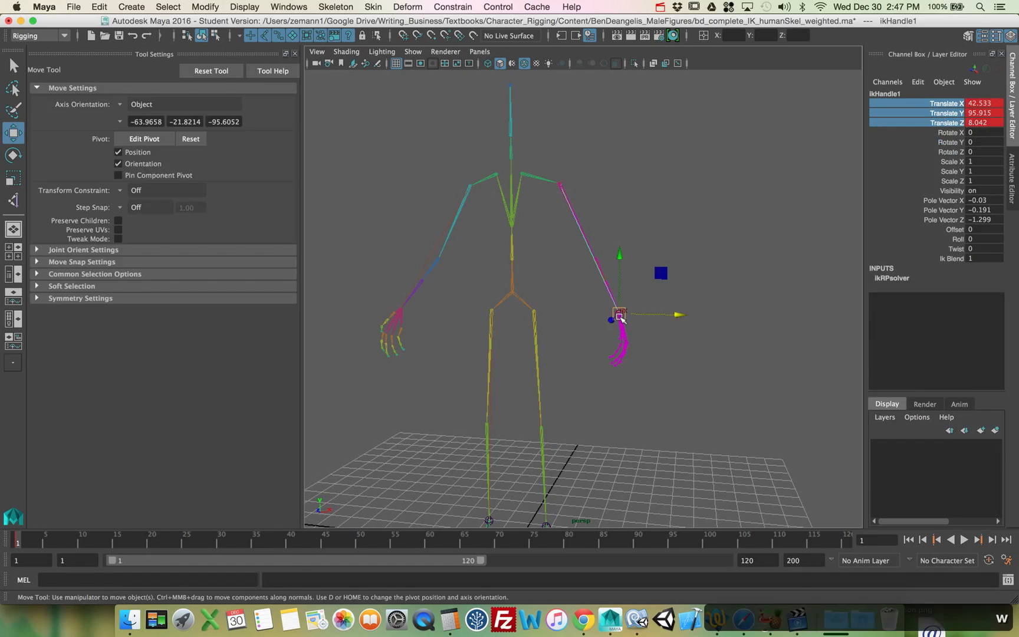
drag(619, 314, 649, 230)
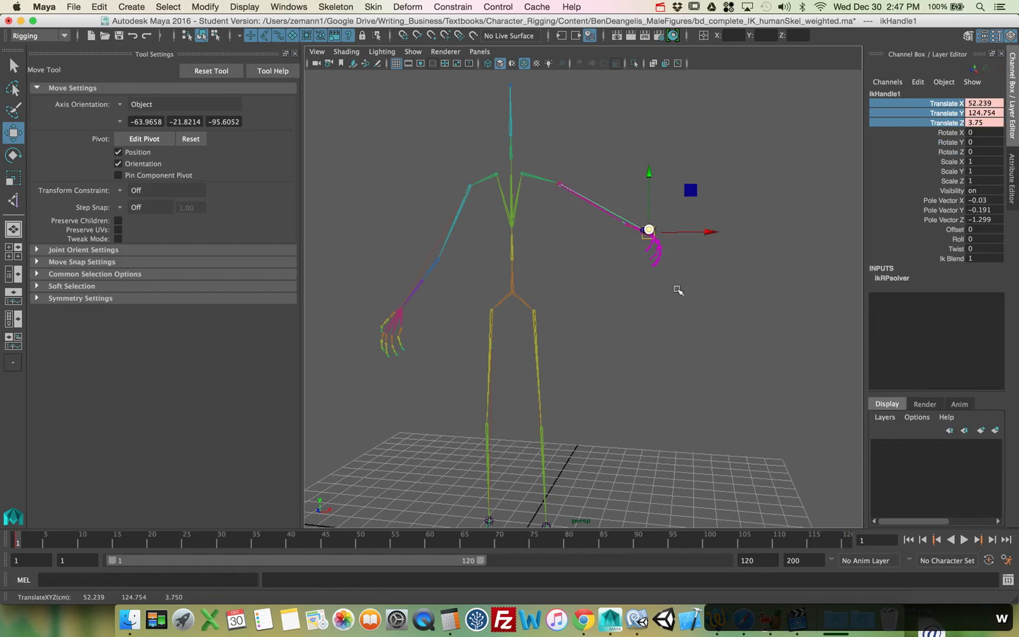
click(909, 539)
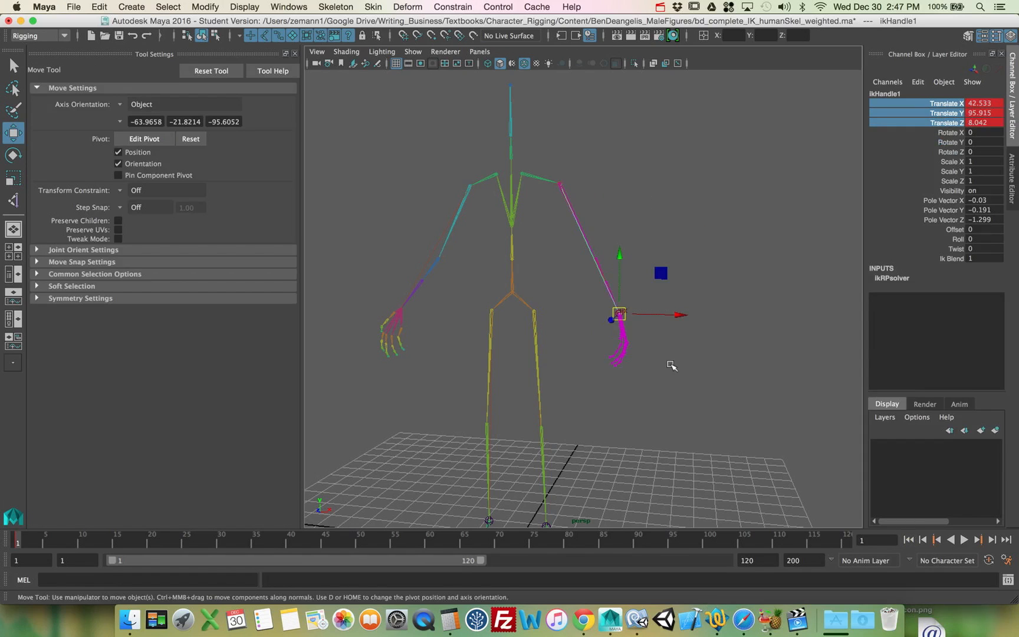
Step: Move the IK handle to about 41.845, 109.057, 5.123 and undo the move
alt+drag(671, 366, 644, 373)
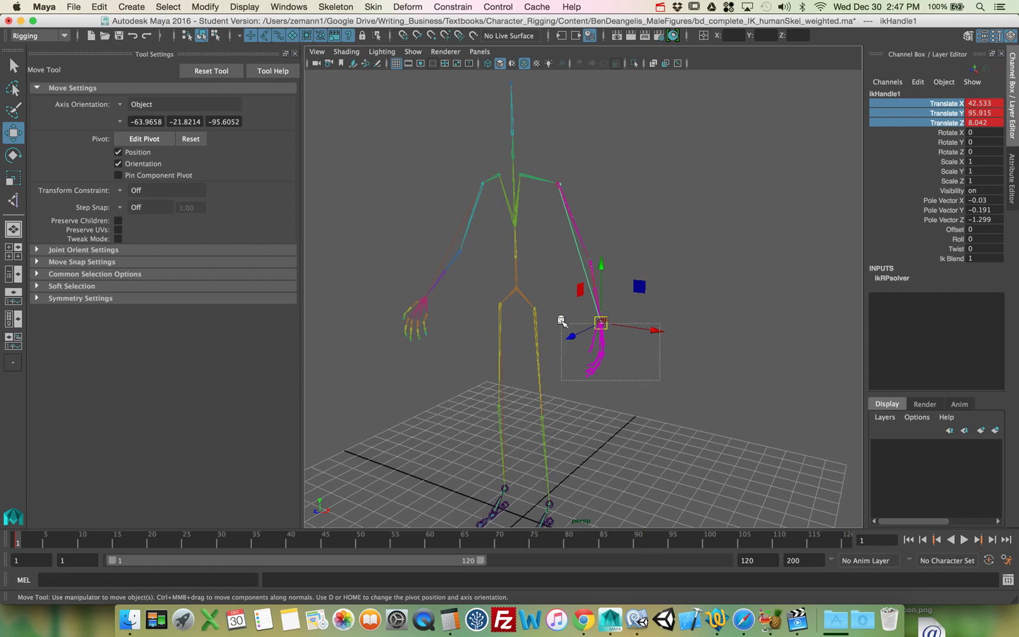
drag(596, 314, 605, 282)
key(z)
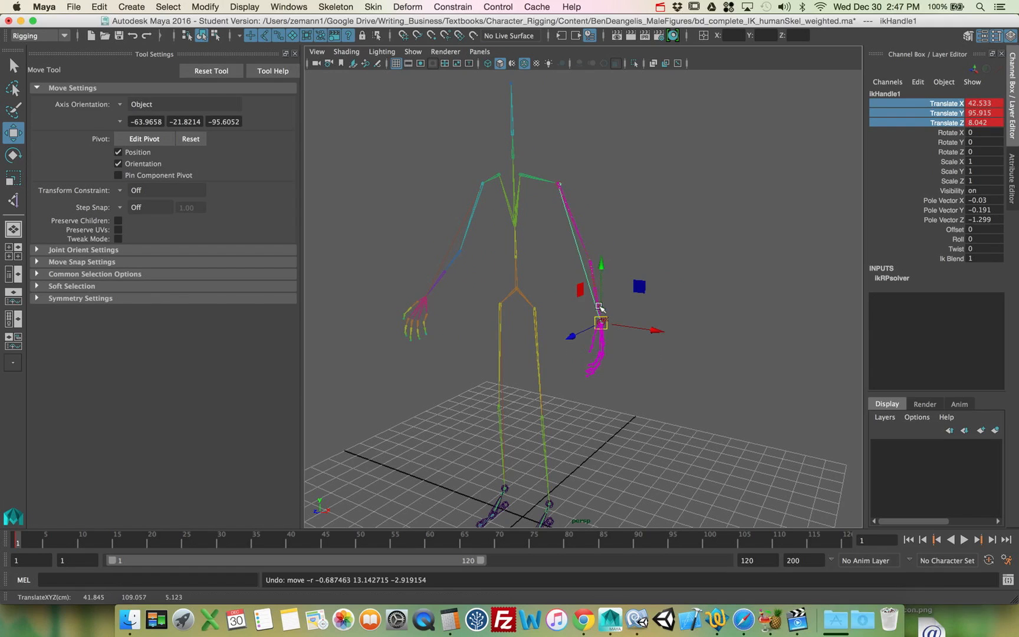
Step: Create a locator at the origin and scale it uniformly to about 8.602
mouse_move(599, 306)
alt+mouse_down()
mouse_move(608, 295)
mouse_move(600, 308)
alt+mouse_up()
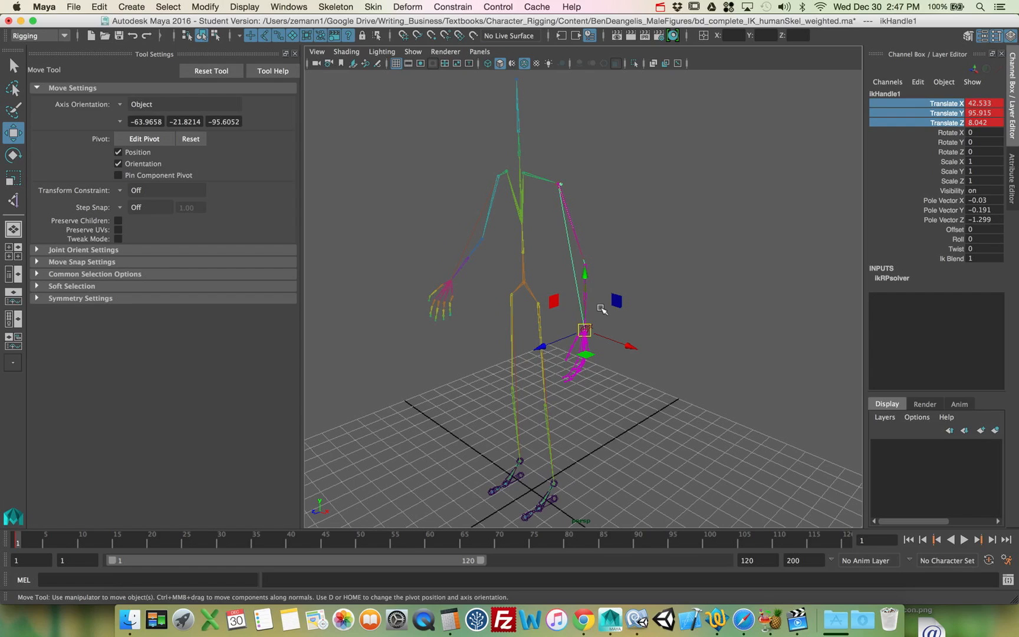
click(205, 7)
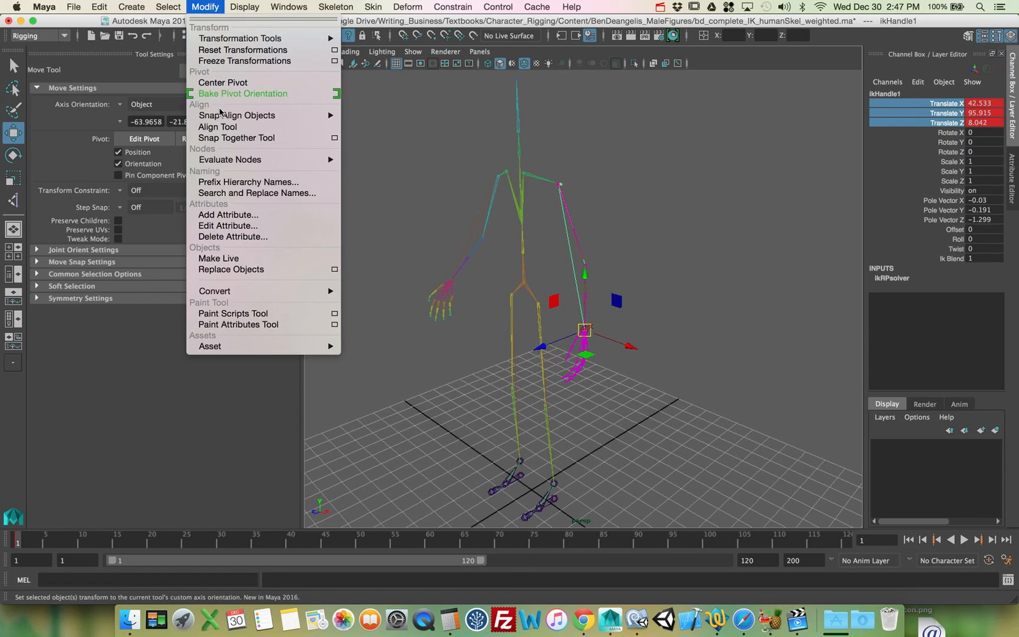
mouse_move(133, 7)
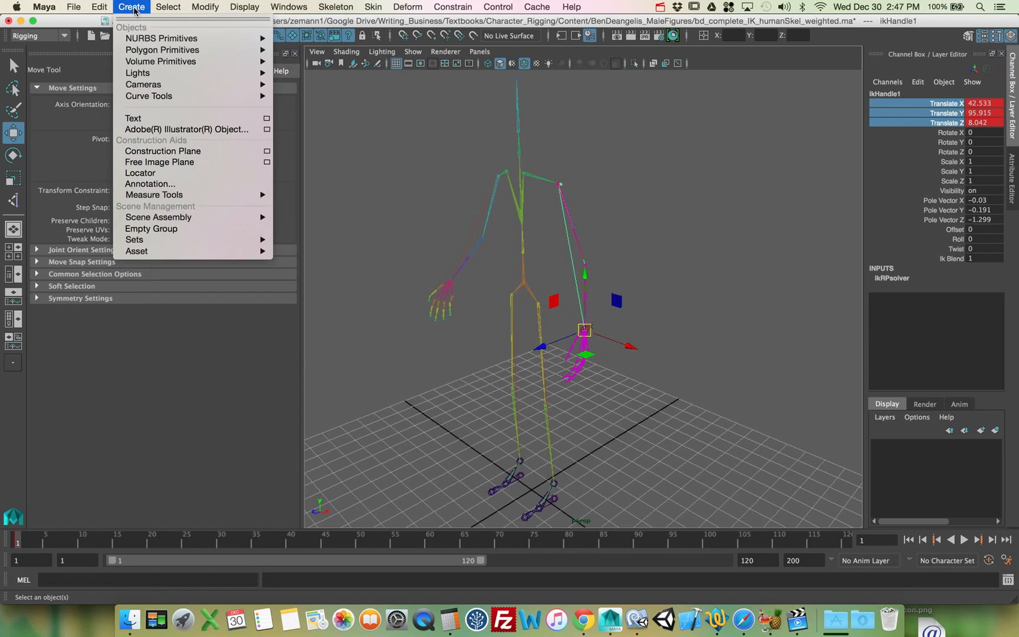
click(159, 172)
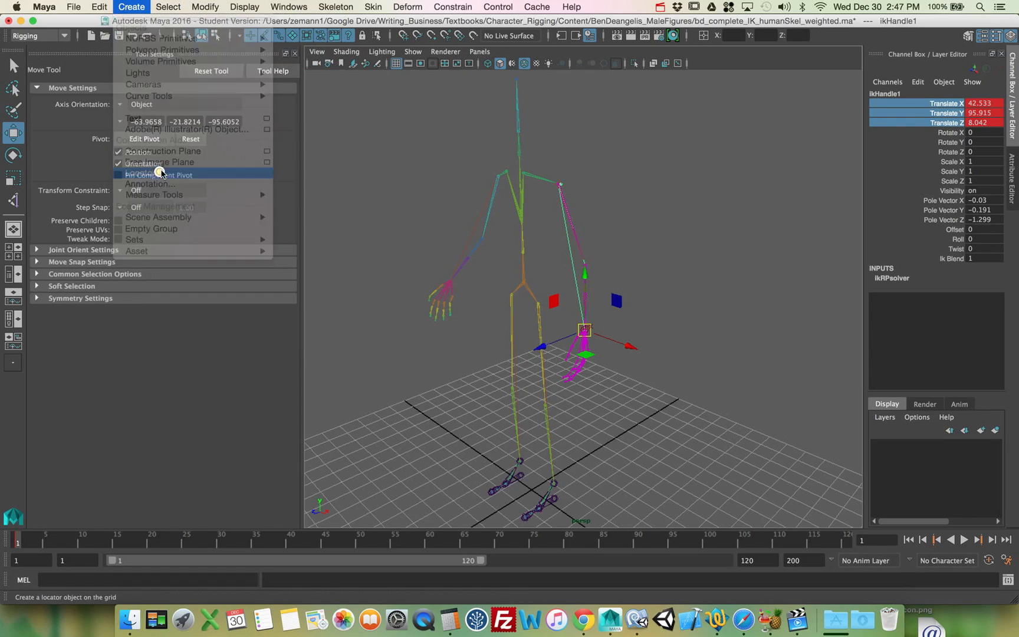
key(r)
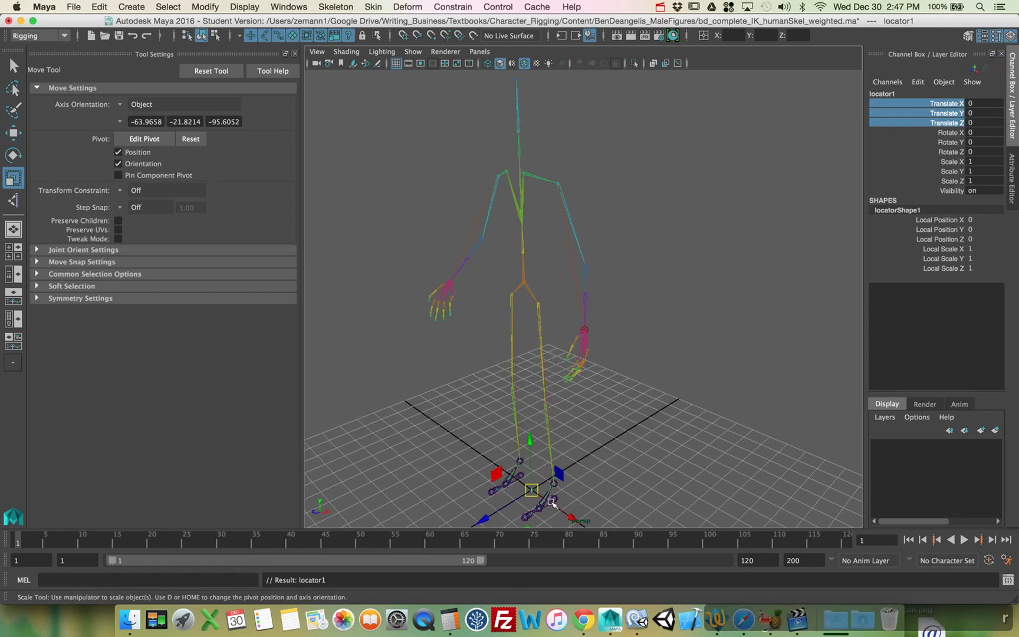
drag(531, 489, 559, 483)
Step: Place the locator behind the left shoulder at about 17.949, 143.807, -28.764 and check its alignment with the upper arm
key(w)
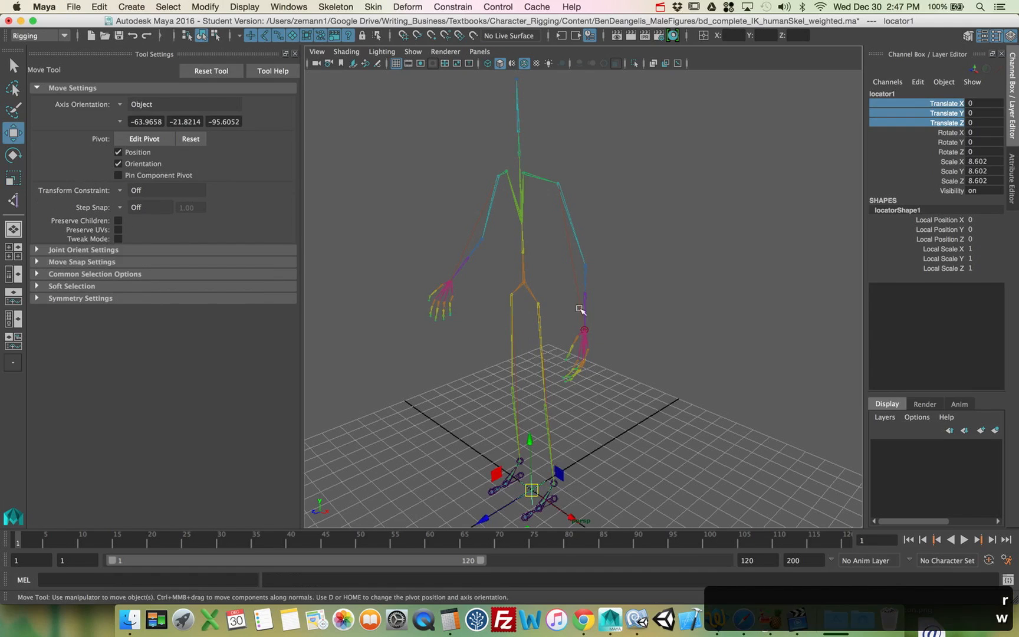
middle_drag(559, 195, 610, 177)
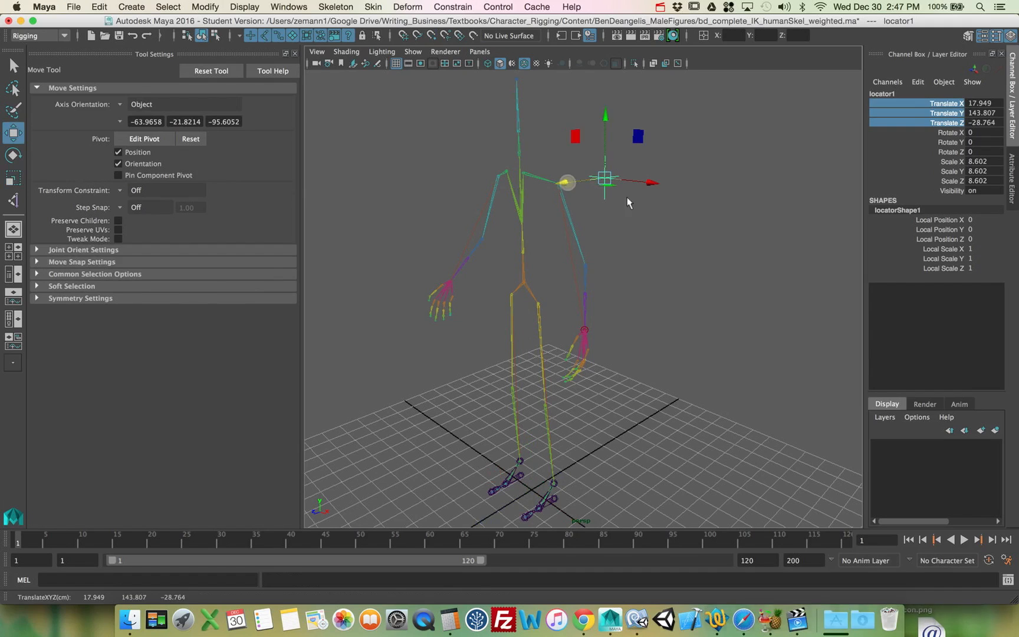
key(q)
alt+drag(687, 253, 674, 210)
click(557, 199)
alt+drag(599, 215, 682, 239)
click(584, 236)
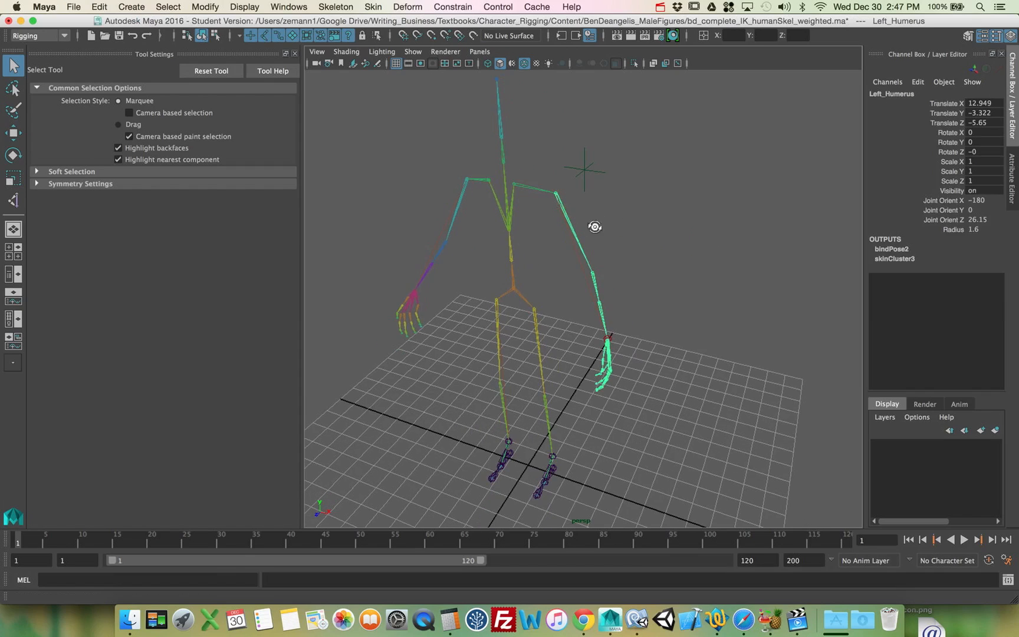
mouse_move(595, 226)
alt+mouse_down()
mouse_move(582, 227)
mouse_move(610, 241)
mouse_move(586, 221)
alt+mouse_up()
click(609, 250)
Step: Apply a Pole Vector constraint from the locator to the left arm's IK handle
click(618, 170)
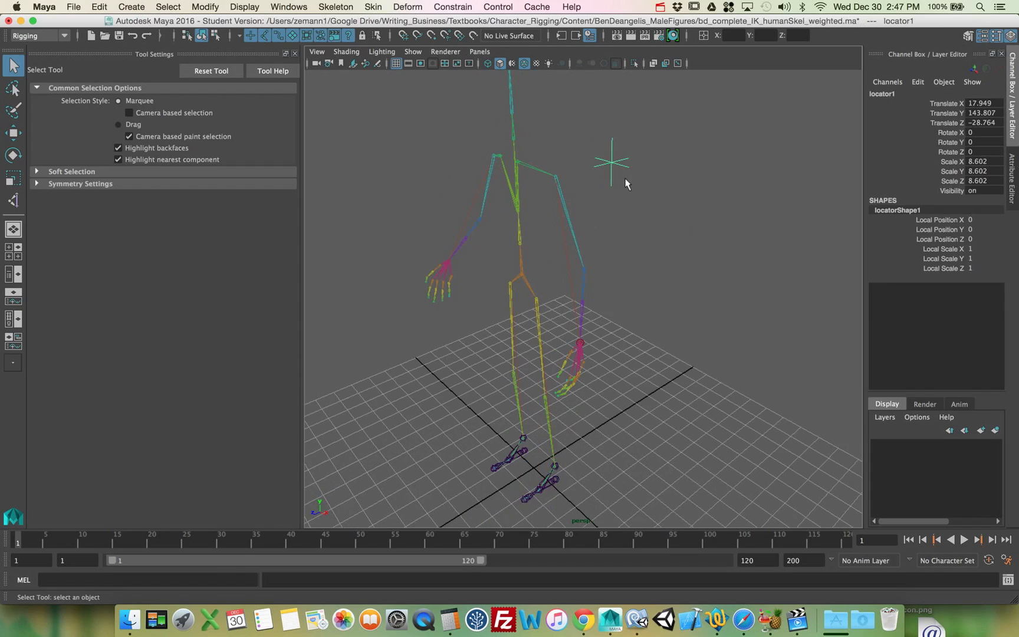
alt+drag(627, 183, 653, 175)
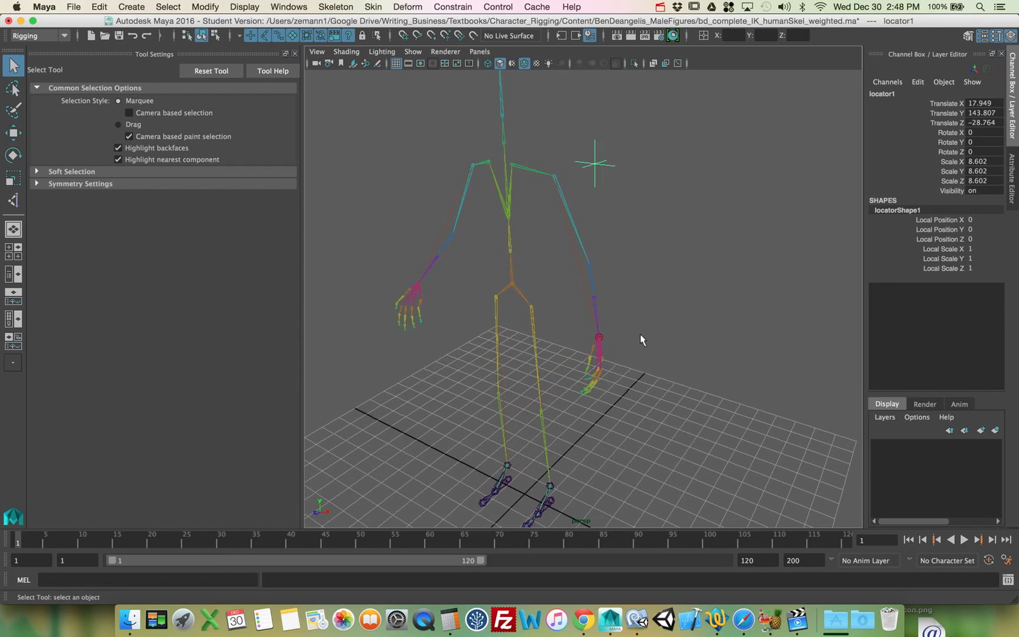
shift+drag(630, 323, 599, 341)
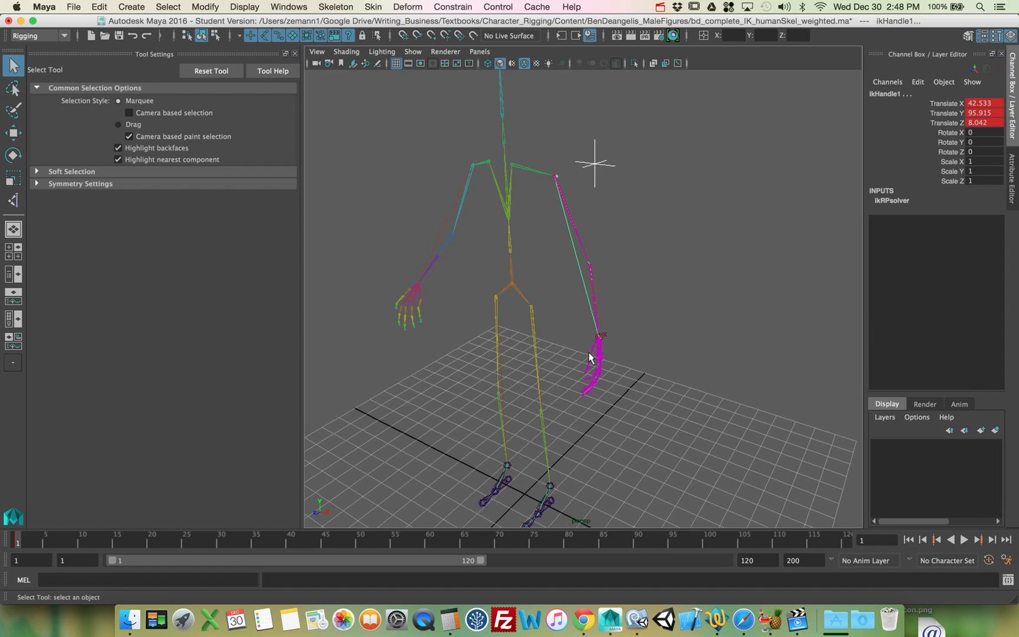
click(453, 7)
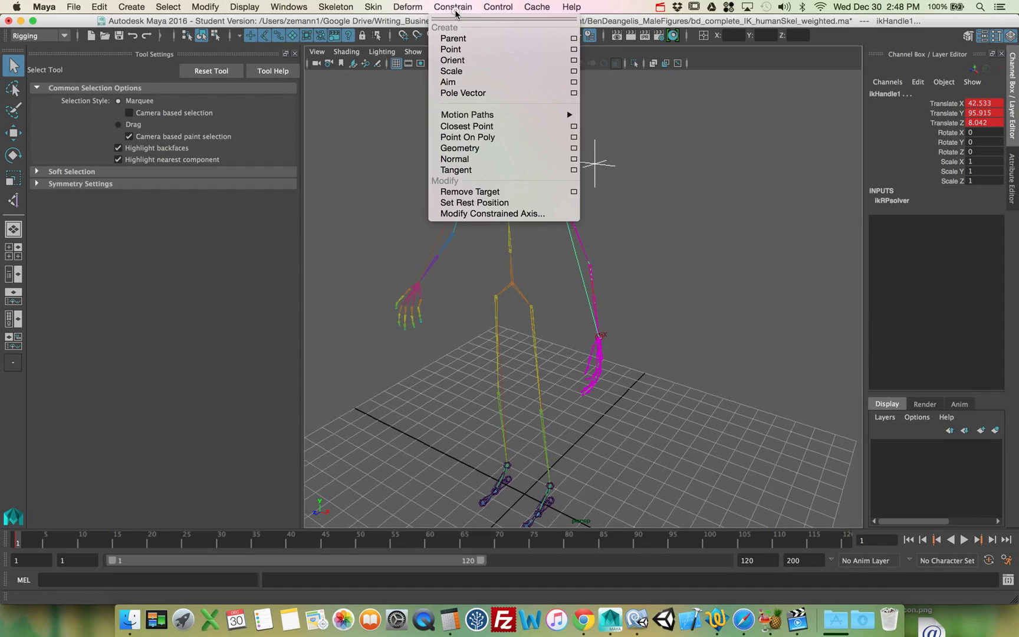
click(460, 93)
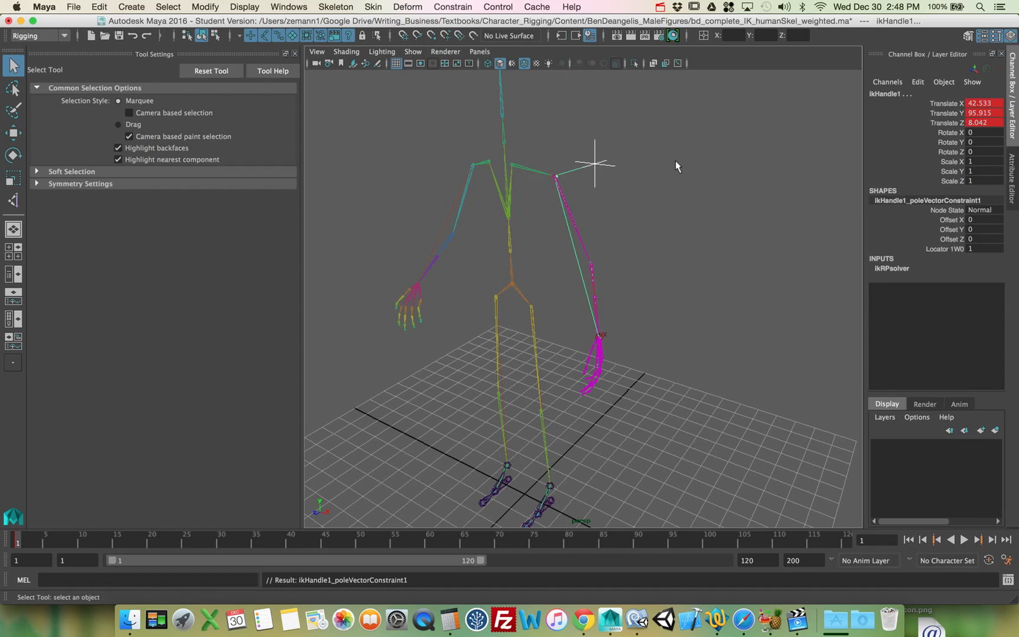
Step: Inspect the pole vector link between the locator and the left arm's IK handle from several angles
click(676, 166)
alt+drag(675, 166, 601, 246)
click(616, 175)
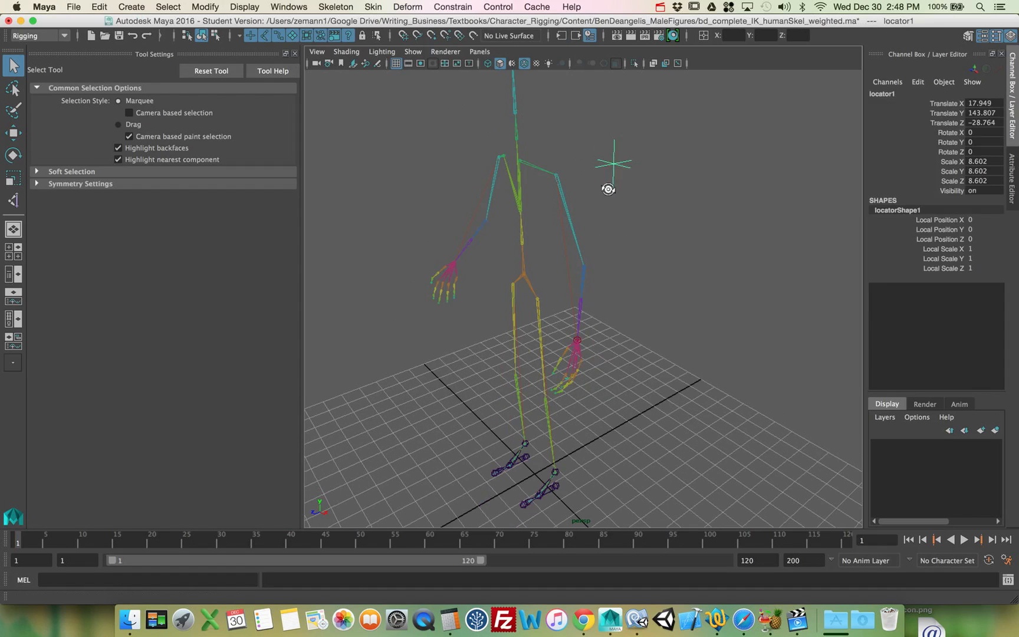
click(603, 332)
alt+drag(603, 332, 551, 211)
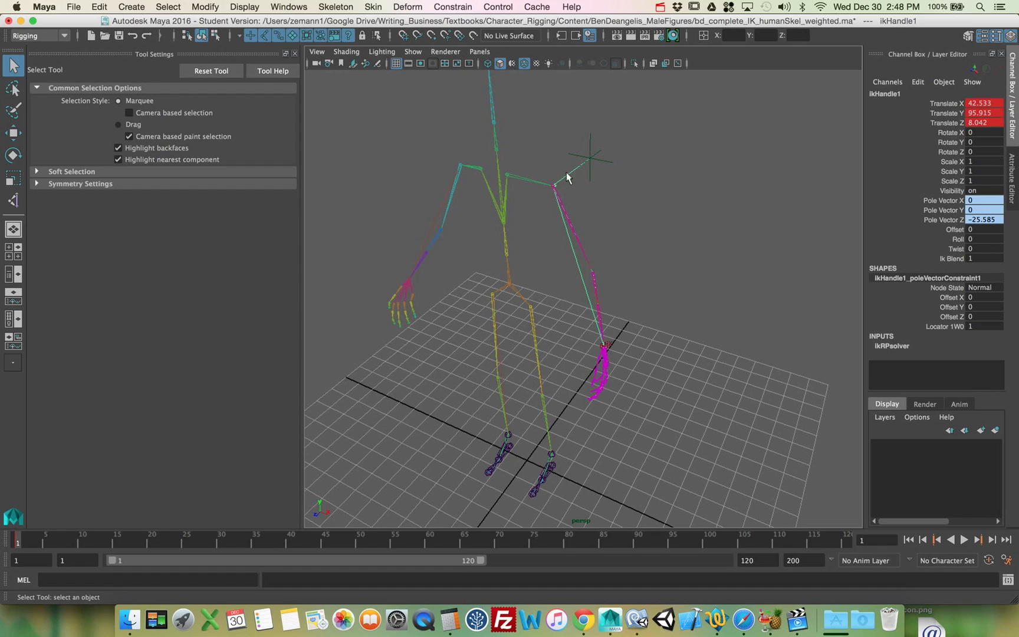
alt+drag(617, 211, 567, 210)
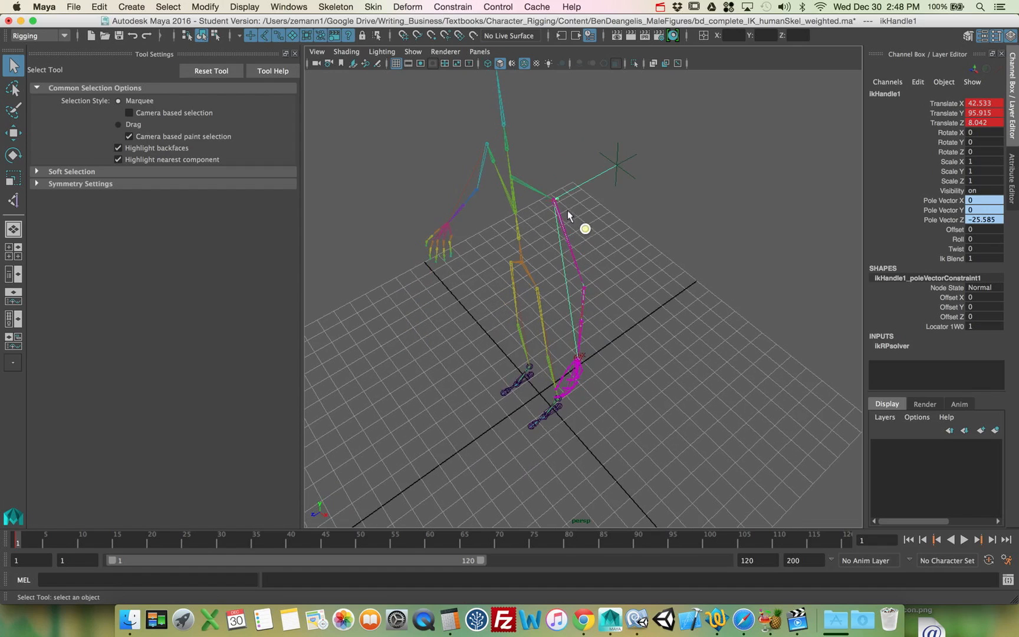
Step: Select the locator and show polygons in the viewport again
click(626, 184)
click(424, 52)
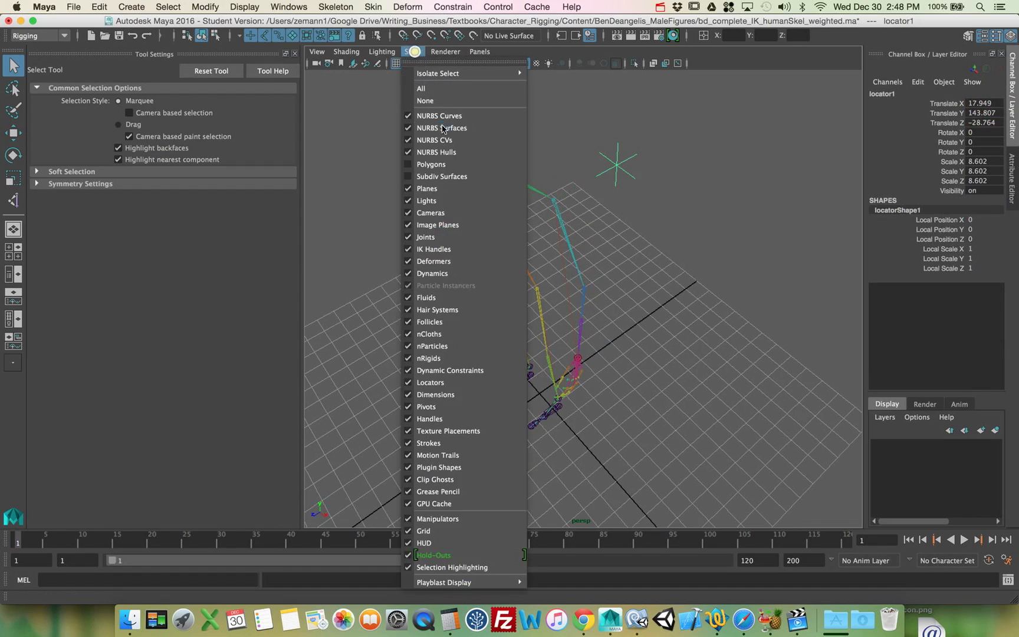
click(451, 167)
alt+drag(717, 244, 737, 217)
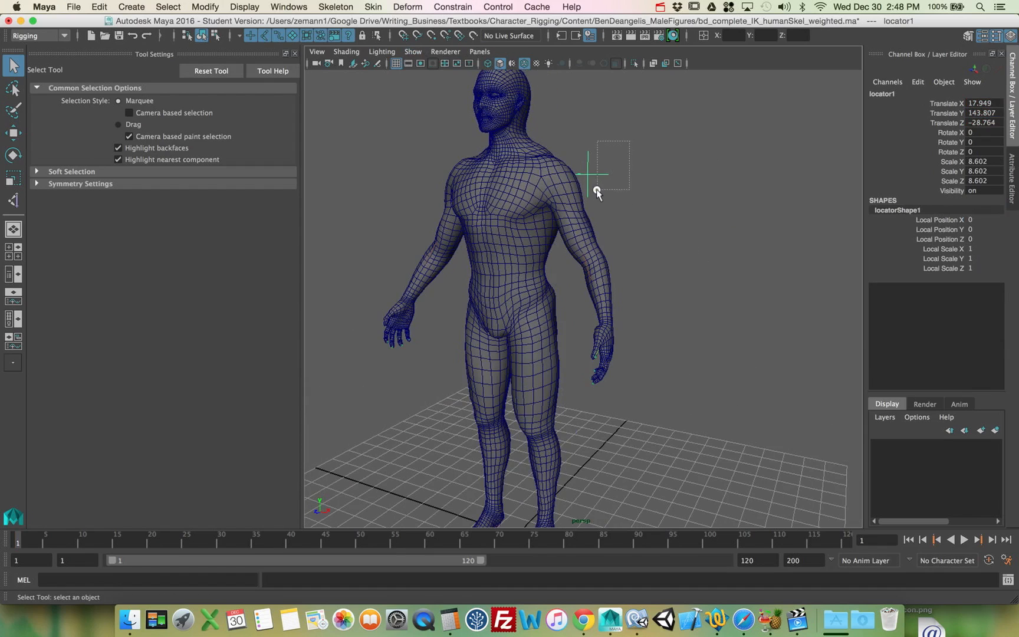
Step: Test the constraint by moving the locator to about -3.714, 156.226, -28.764 and the IK handle to about 37.784, 135.334, 14.424
key(w)
mouse_move(588, 144)
mouse_down()
mouse_move(588, 121)
mouse_move(588, 159)
mouse_move(592, 113)
mouse_move(669, 138)
mouse_move(581, 140)
mouse_up()
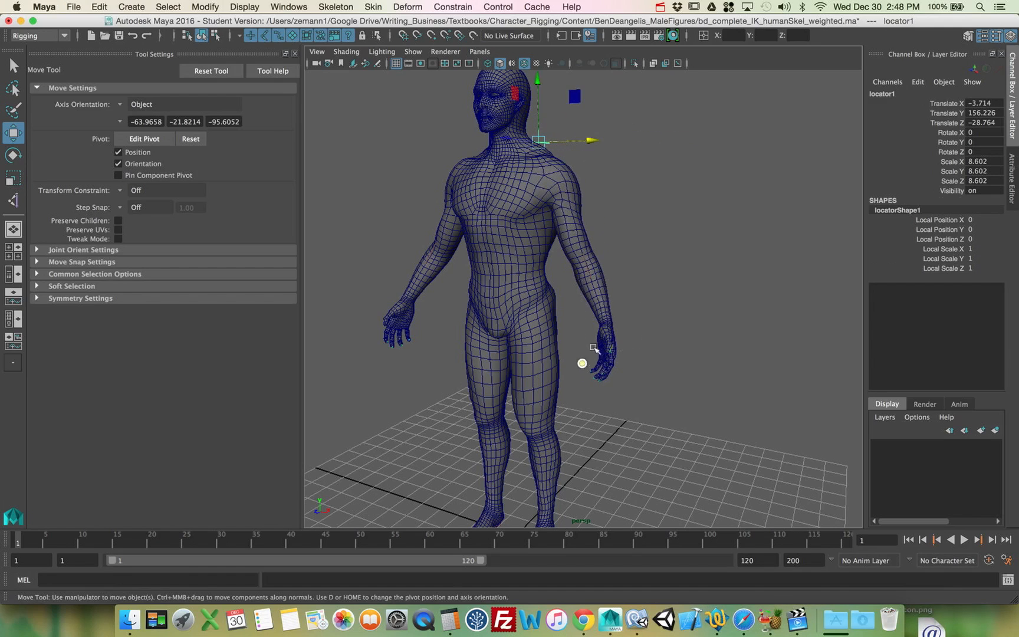
click(596, 349)
drag(601, 318, 695, 225)
alt+drag(689, 283, 608, 329)
drag(584, 171, 584, 194)
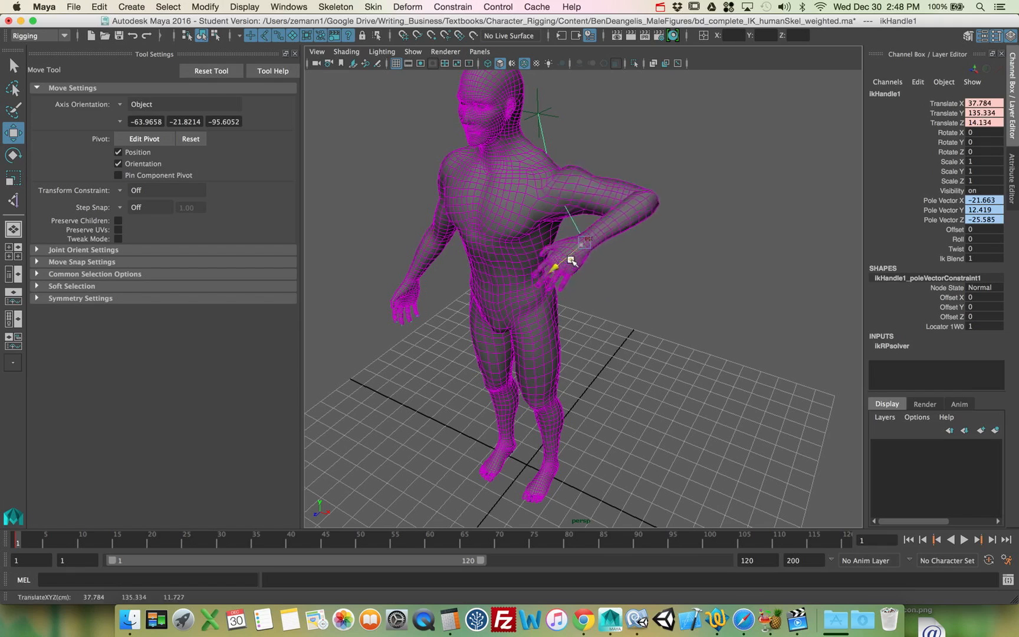
Step: Lower the elbow by moving the locator to about X 9.1, Y 127, Z -28.8
click(553, 114)
drag(579, 122, 611, 125)
drag(571, 89, 570, 153)
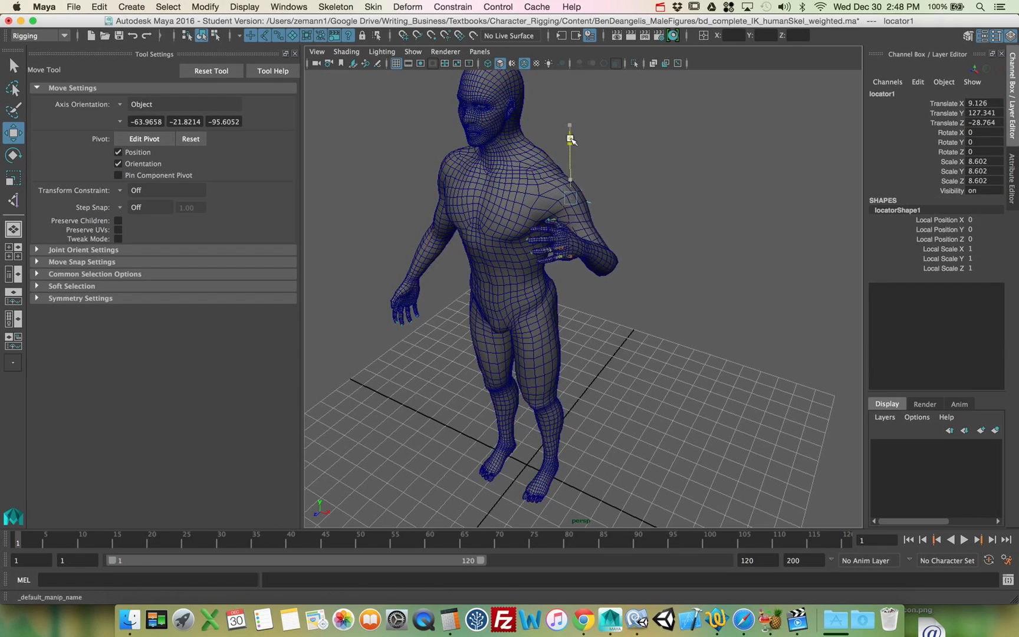
Step: Bring the left hand in front of the chest by moving the IK handle to about 18.734, 135.334, 29.183
alt+drag(570, 224, 654, 304)
click(643, 276)
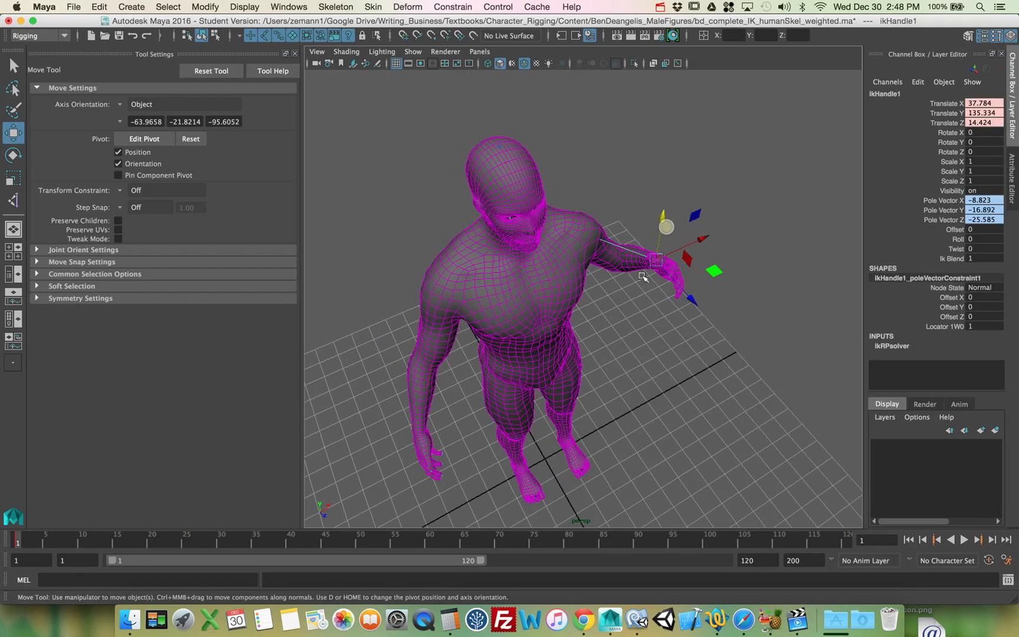
drag(691, 245, 547, 245)
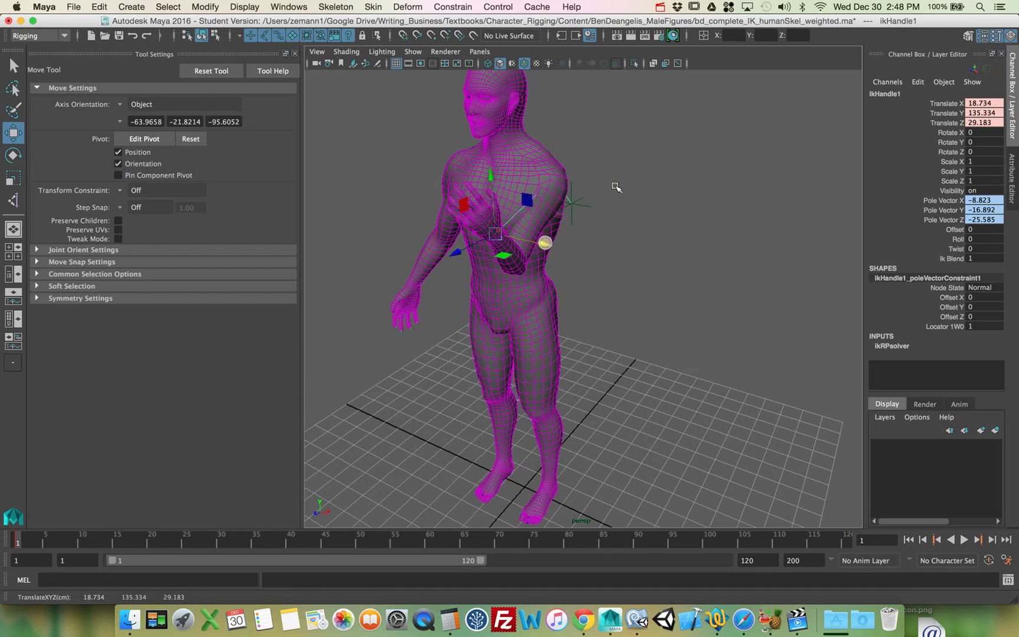
Step: Swing the elbow outward by moving the locator to about 25.63, 124.035, -28.764
drag(614, 187, 582, 216)
drag(571, 144, 574, 139)
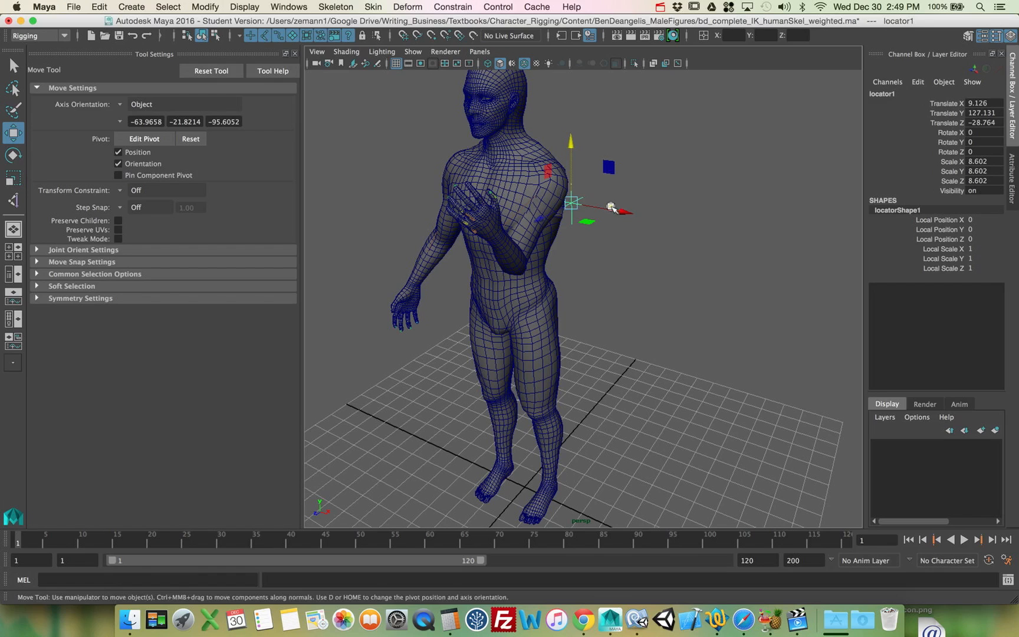
drag(614, 207, 670, 219)
alt+drag(589, 247, 705, 222)
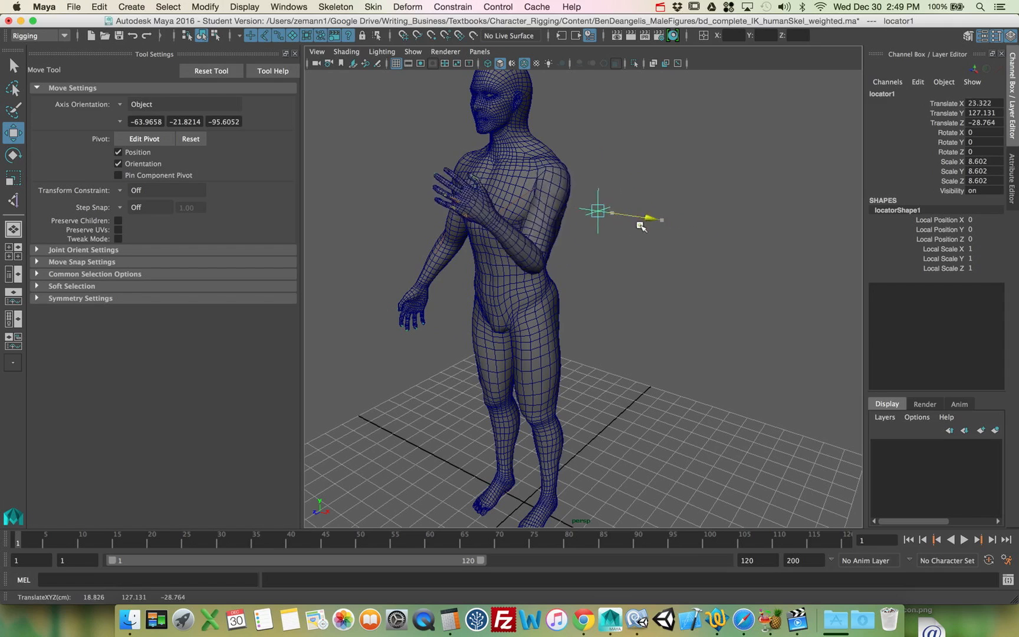
drag(634, 170, 647, 112)
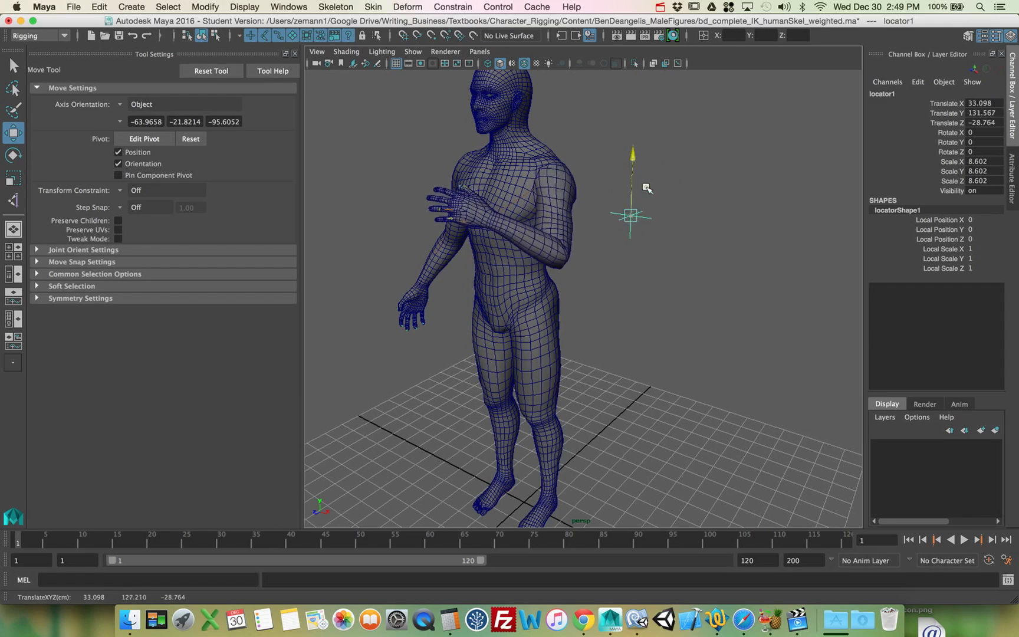
mouse_move(647, 188)
mouse_down()
mouse_move(645, 248)
mouse_move(646, 196)
mouse_up()
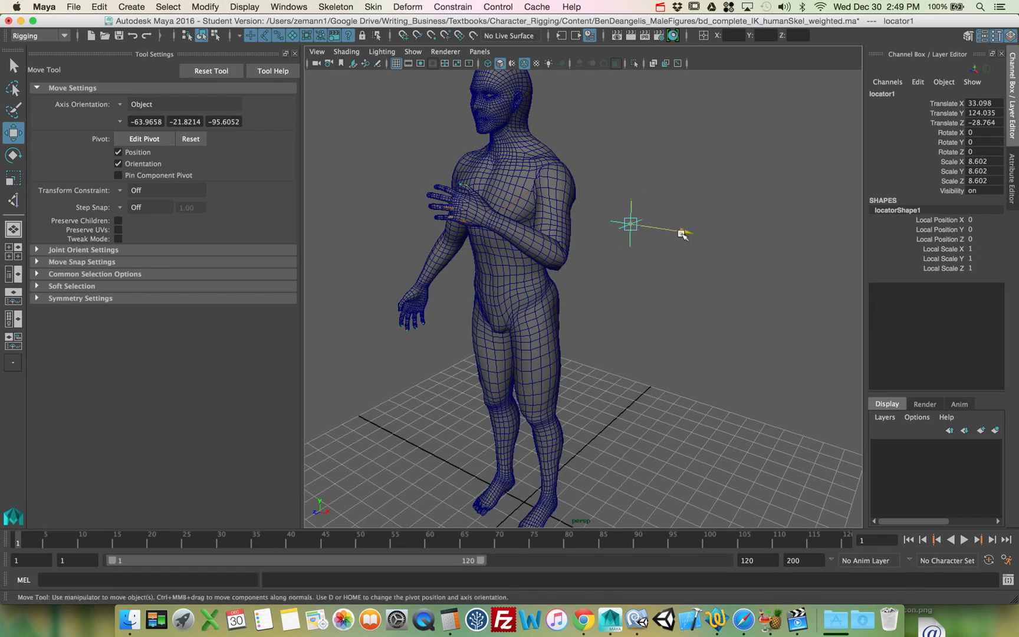
drag(683, 234, 629, 230)
drag(747, 243, 661, 248)
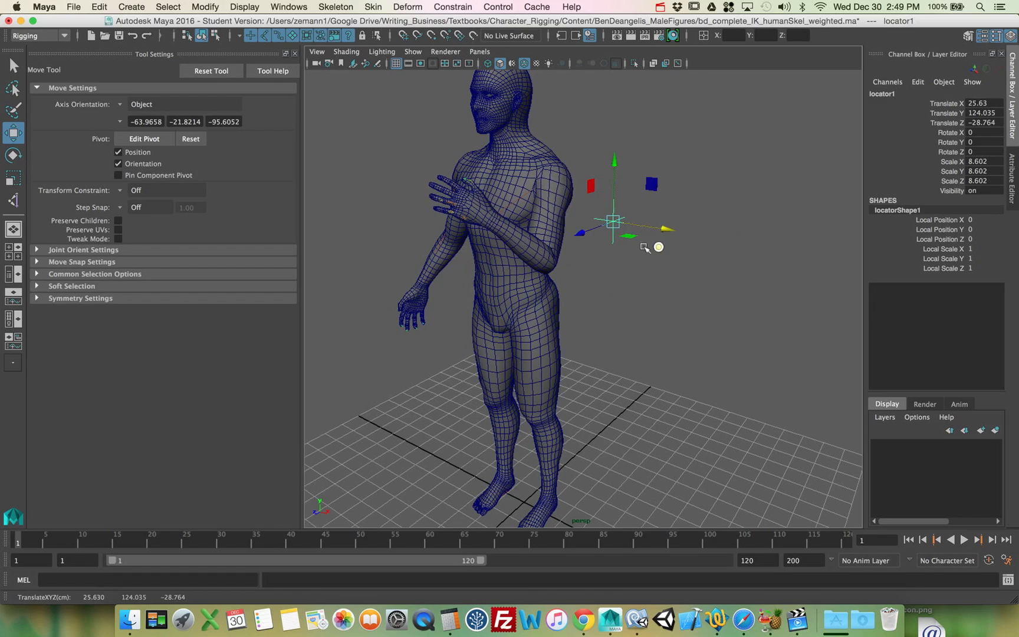
Step: Raise the left hand to the face, and shift the IK handle to about 24.844, 152.571, 15.9 near the shoulder
alt+drag(470, 249, 406, 248)
drag(466, 196, 578, 238)
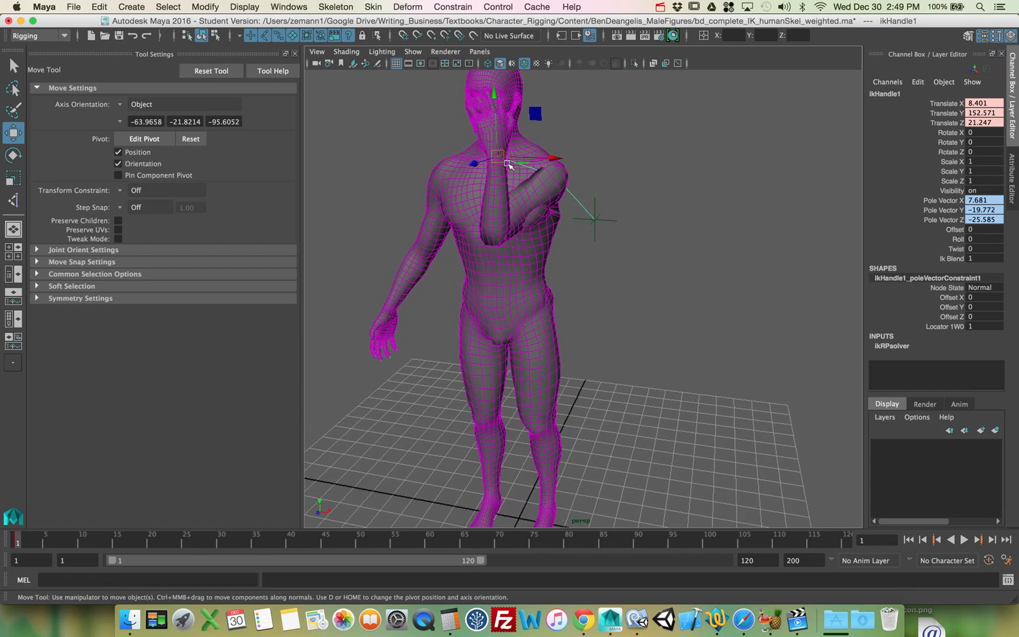
drag(509, 165, 595, 162)
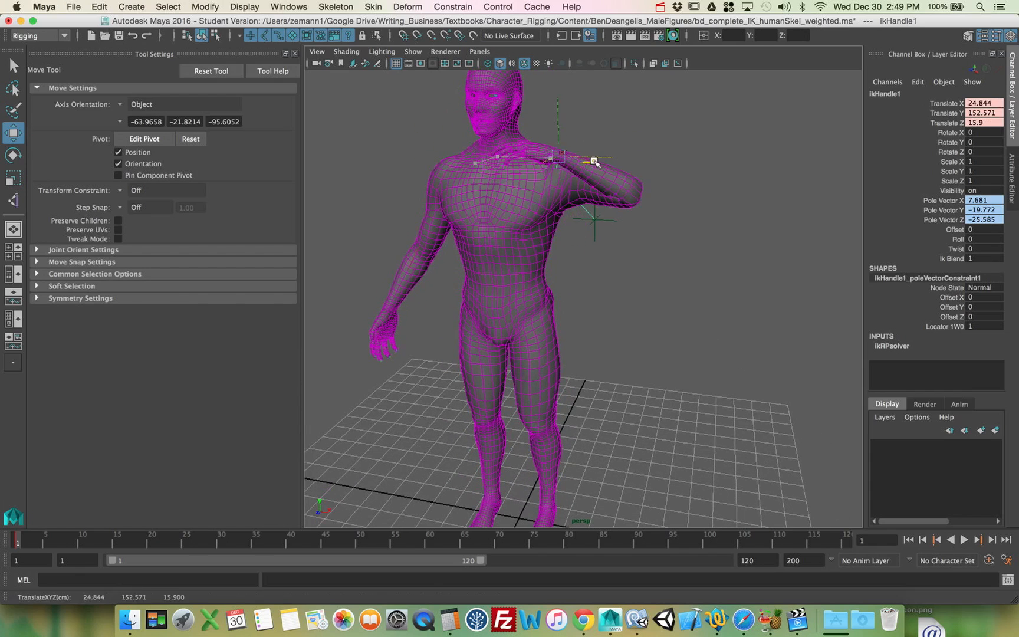
Step: Repose the left arm by alternately moving the locator, forward to Z about -13.406, and the IK handle, with the hand before the face
click(594, 220)
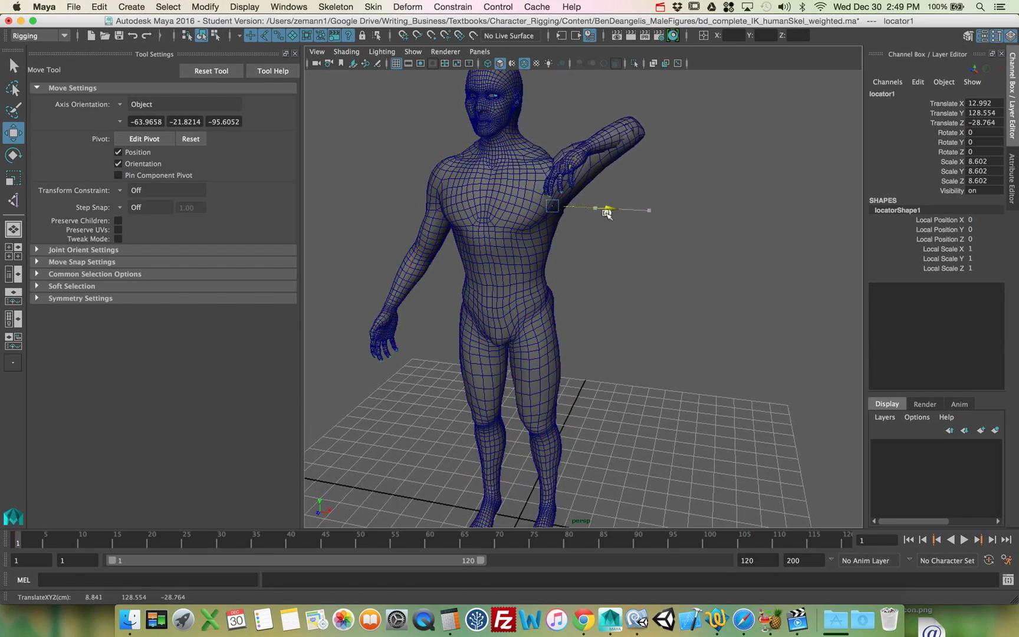
drag(607, 213, 657, 218)
drag(584, 227, 547, 236)
click(631, 190)
drag(568, 187, 567, 213)
alt+drag(612, 241, 580, 266)
click(656, 259)
click(552, 254)
drag(505, 255, 699, 267)
Step: Lift the left elbow by moving the locator to about 20.241, 144.93, -13.406
click(619, 271)
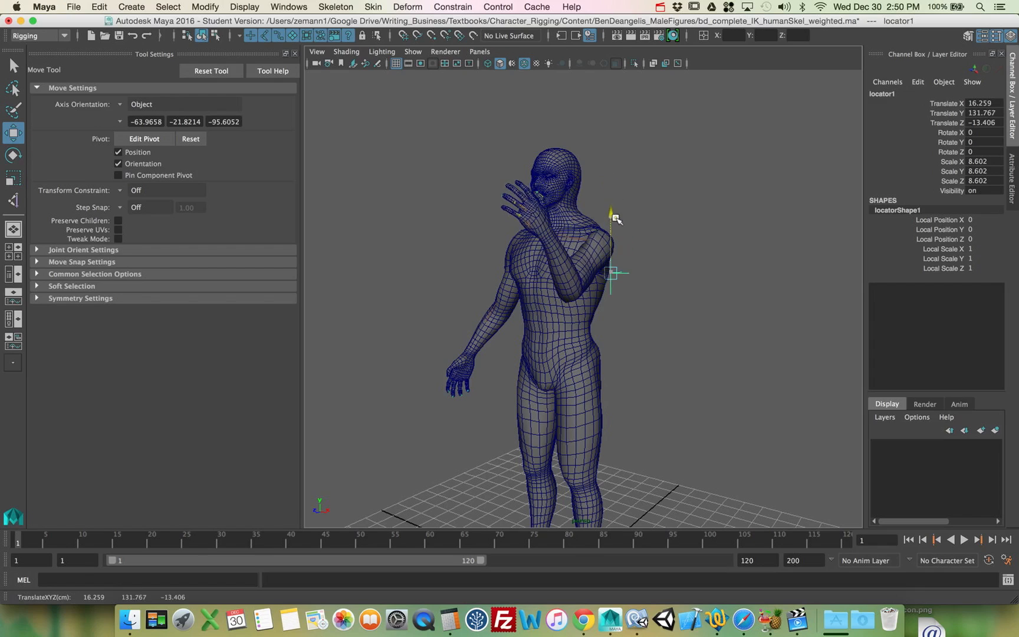
mouse_move(664, 260)
mouse_down()
mouse_move(694, 258)
mouse_move(672, 262)
mouse_up()
alt+drag(672, 261, 577, 298)
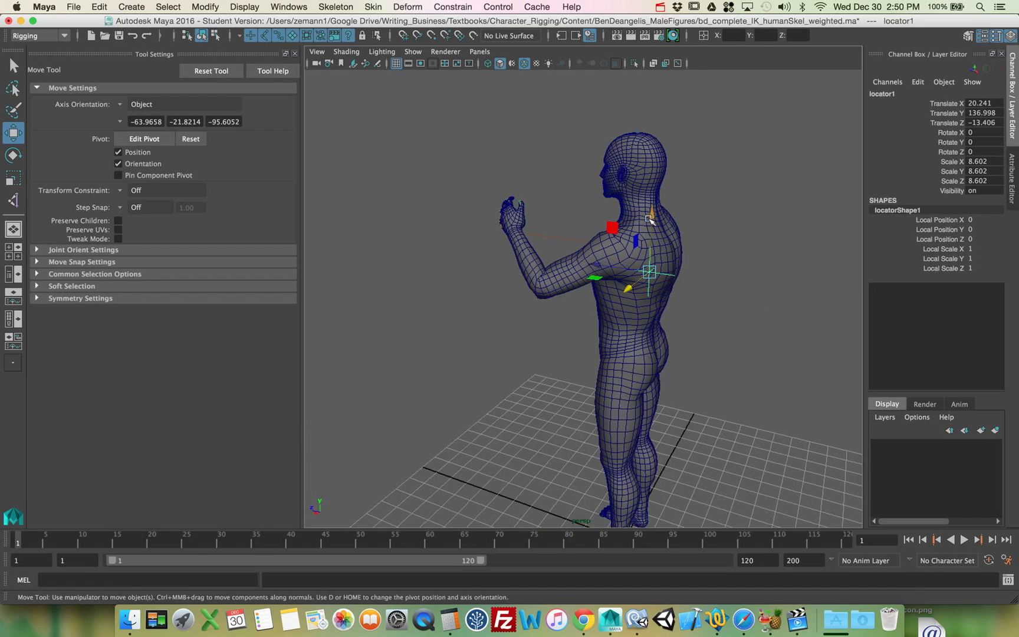
drag(650, 220, 652, 194)
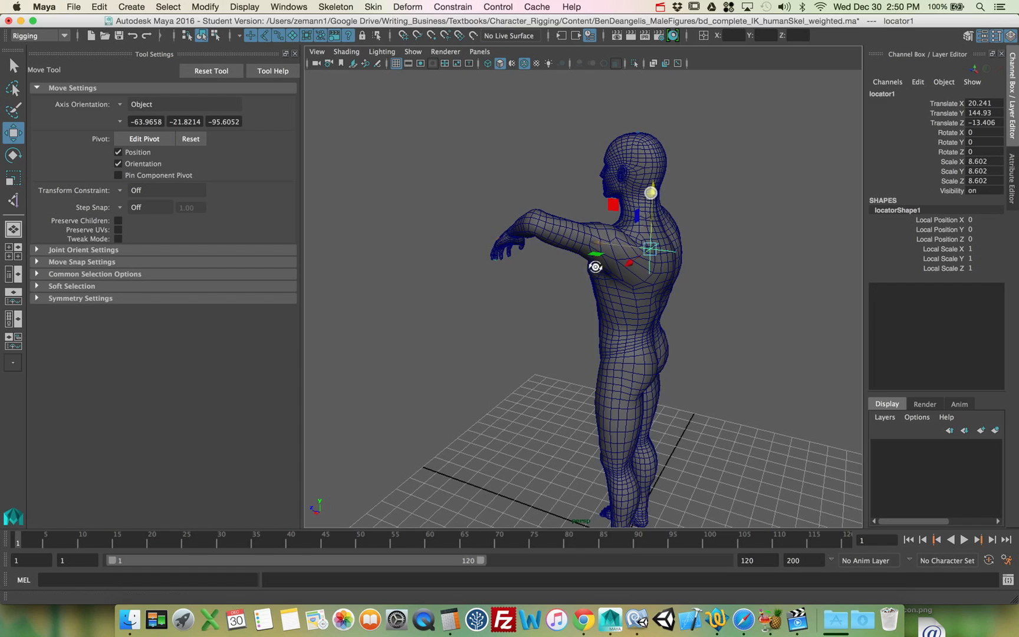
Step: Raise the left hand beside the head by moving the IK handle to about 23.544, 146.061, 37
alt+drag(596, 266, 765, 248)
middle_drag(765, 248, 731, 275)
alt+right_drag(730, 275, 765, 321)
drag(617, 210, 707, 182)
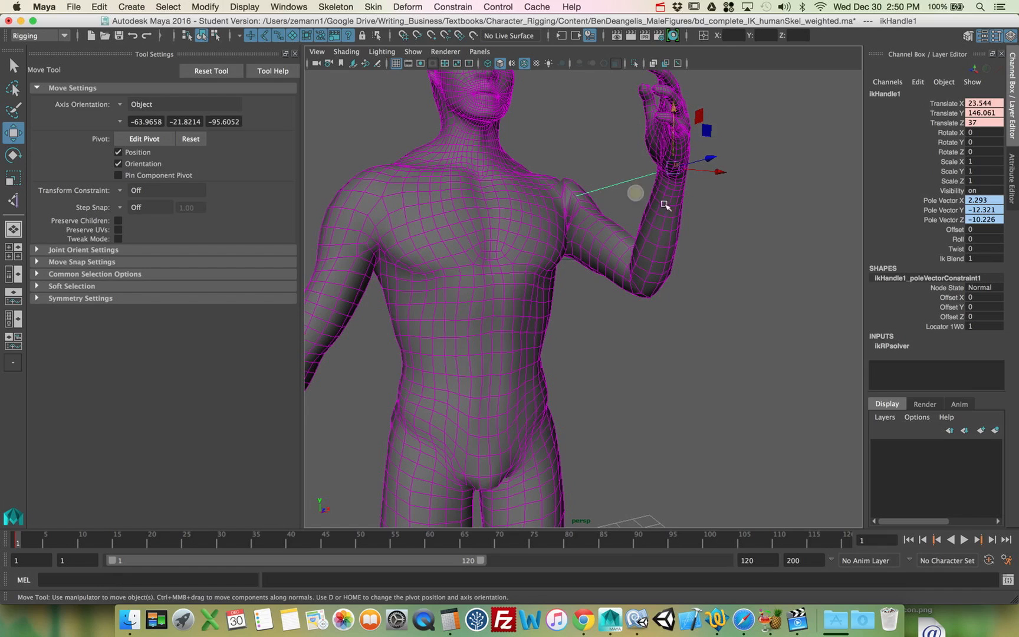
Step: Lower the left elbow by moving the pole vector locator to about 19.533, 139.059, -13.406
alt+drag(560, 235, 563, 245)
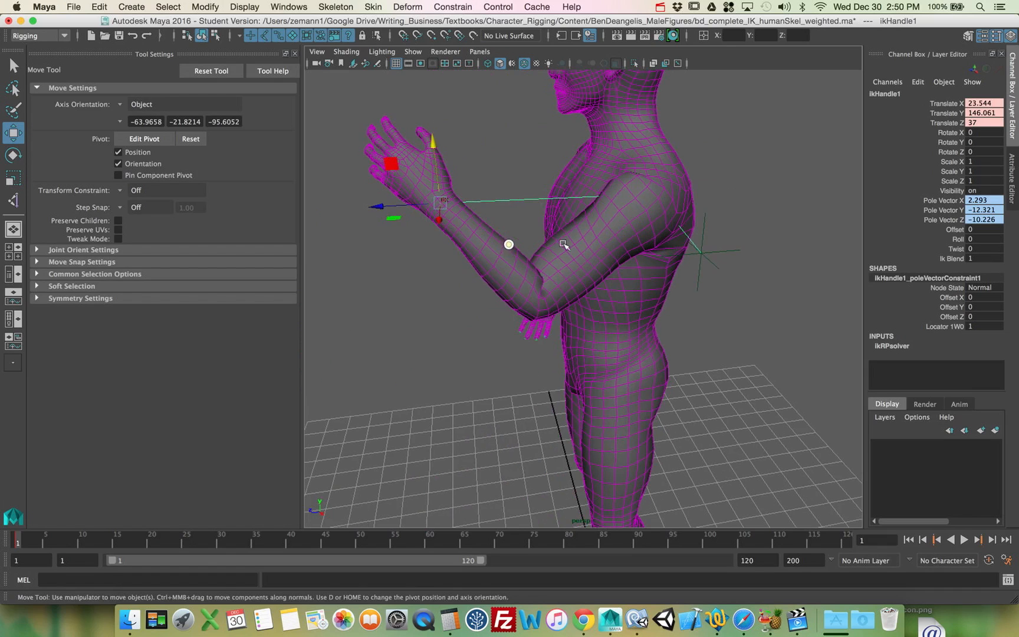
click(728, 268)
drag(718, 190, 683, 199)
alt+drag(670, 223, 676, 201)
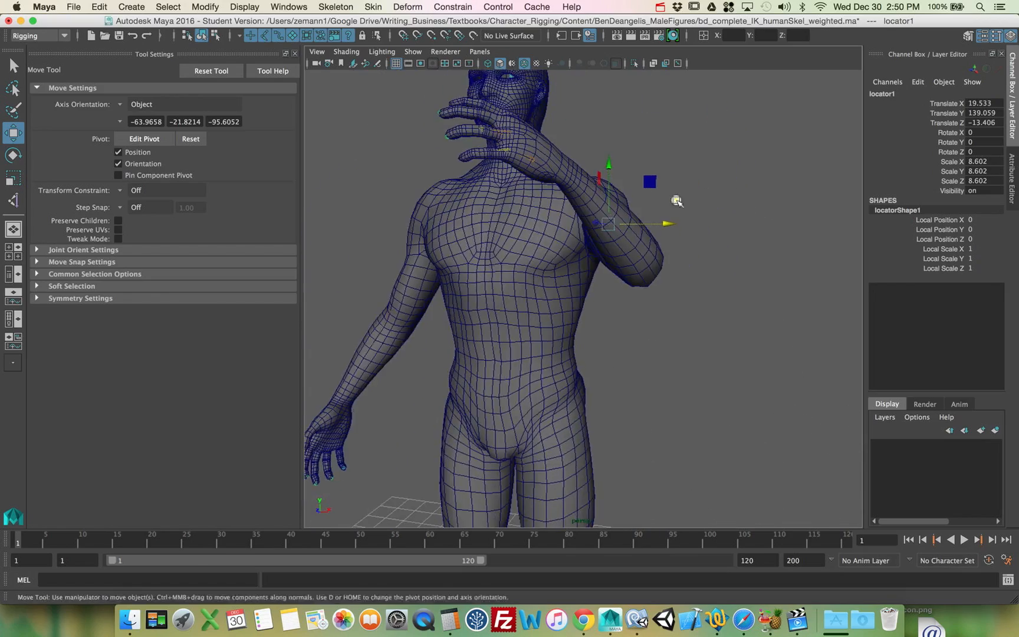
Step: Display the figure in wireframe and select the left clavicle joint
alt+right_drag(676, 201, 537, 203)
alt+middle_drag(537, 203, 548, 210)
alt+drag(548, 210, 618, 202)
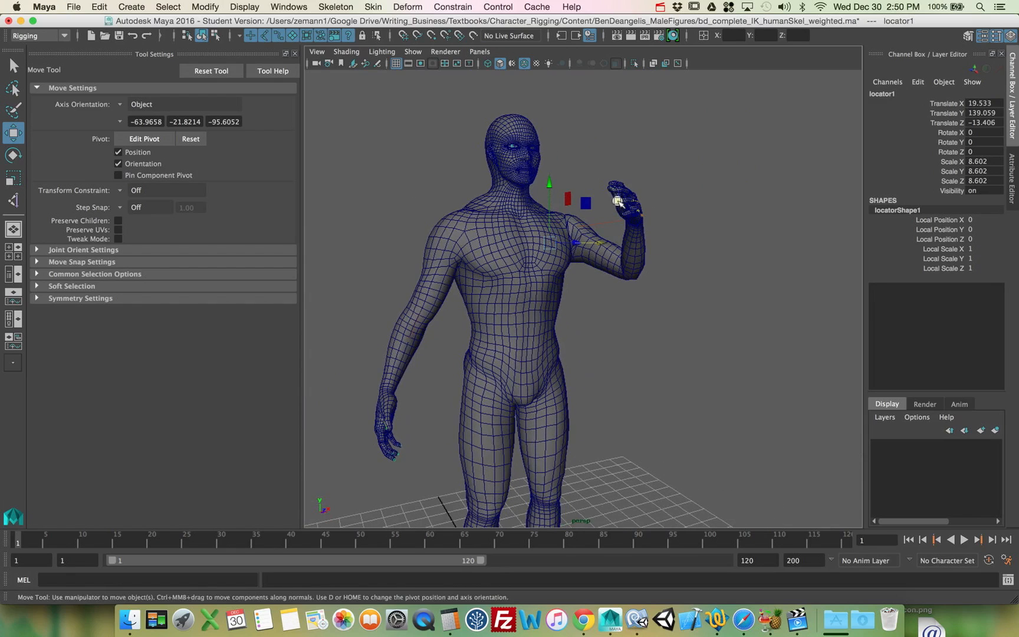
key(4)
key(q)
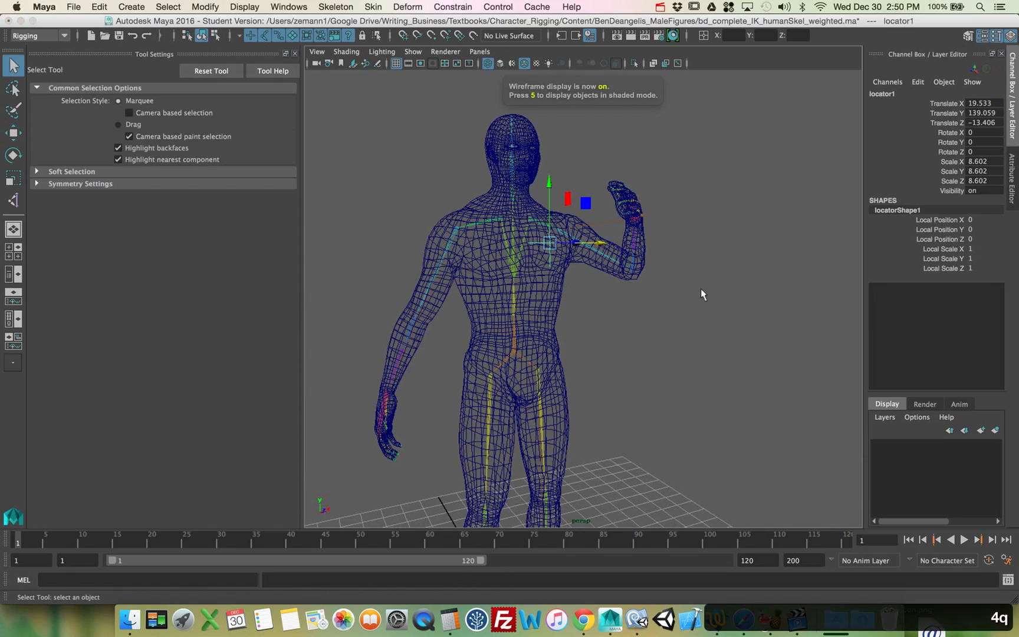
alt+drag(703, 293, 695, 303)
alt+drag(619, 256, 555, 227)
click(543, 220)
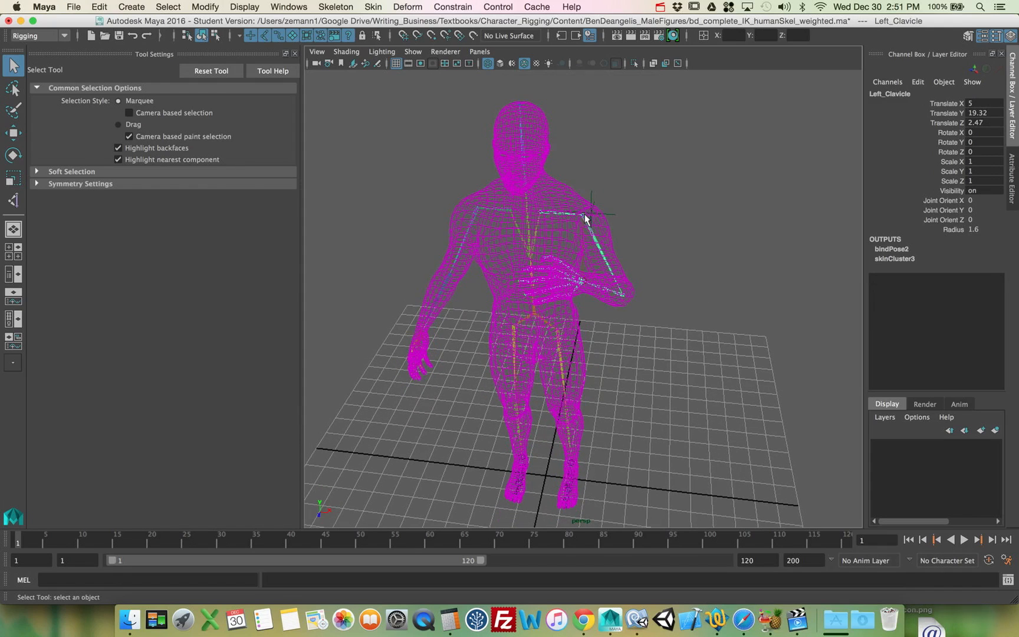
Step: Try rotating the left forearm twist joint about 37.389 degrees around Y, and undo the rotation
alt+drag(615, 275, 603, 276)
alt+right_drag(610, 275, 768, 311)
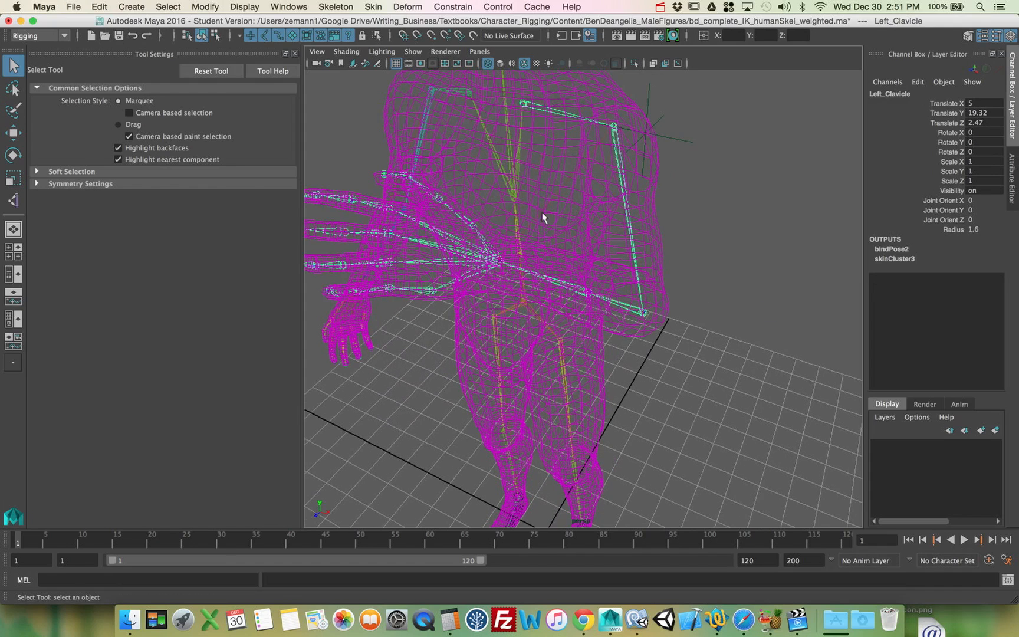
click(573, 290)
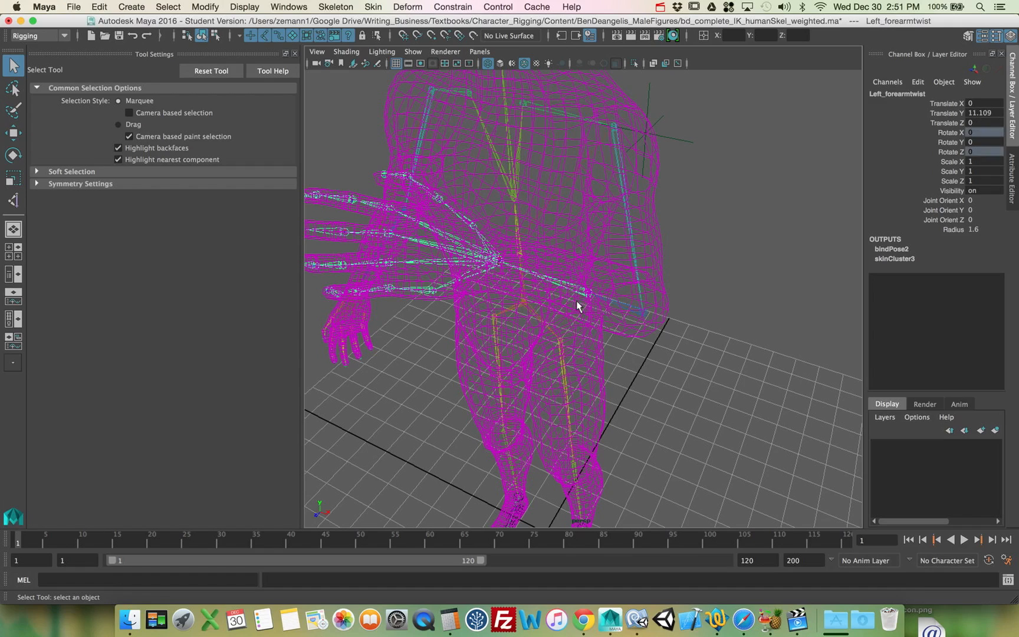
key(e)
mouse_move(632, 287)
mouse_down()
mouse_move(644, 223)
mouse_move(647, 293)
mouse_up()
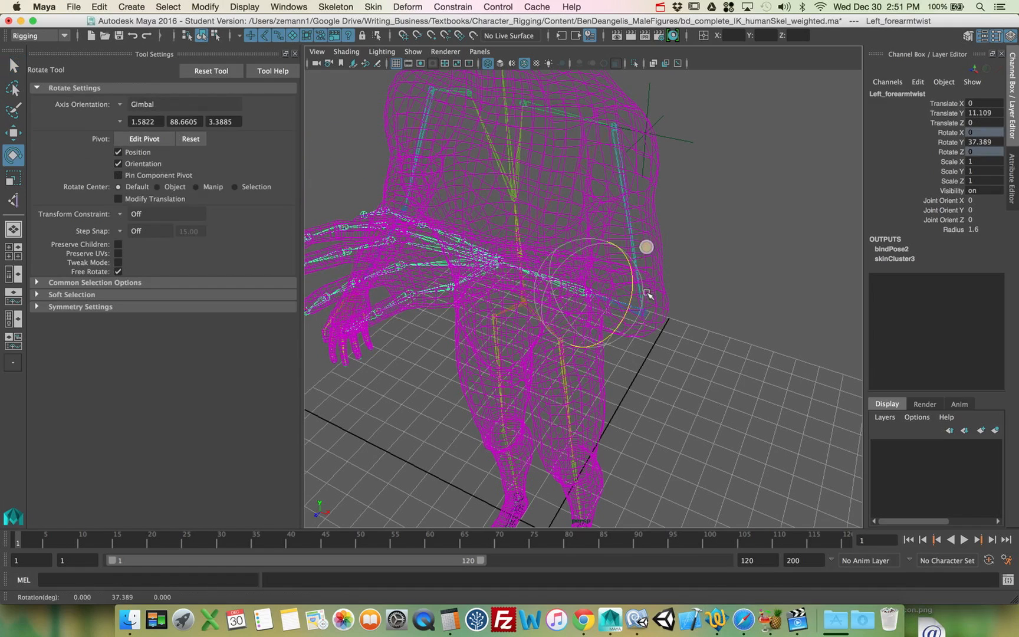
key(z)
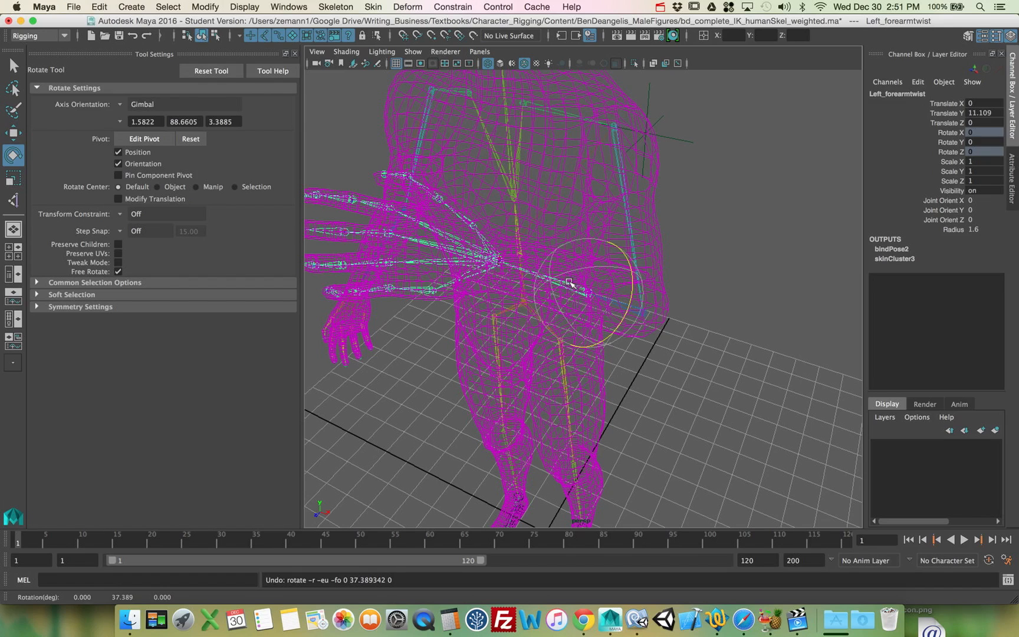
Step: Try rotating the left wrist joint, and undo the rotation
click(491, 257)
drag(530, 236, 652, 263)
key(z)
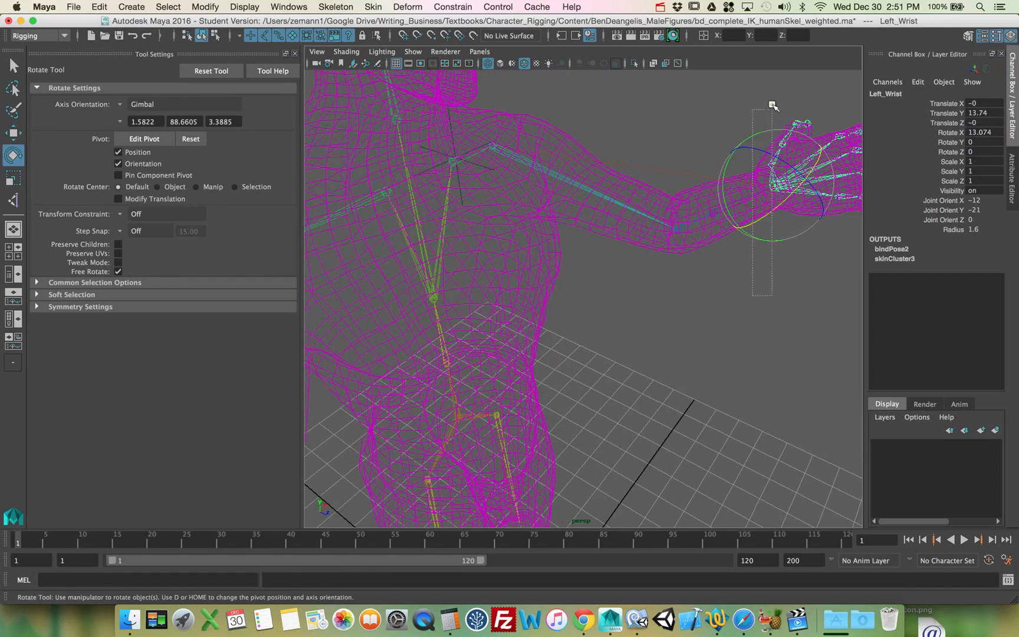
Step: Select the left arm's IK handle at the wrist and move it to about 20.958, 139.855, 41.444
drag(773, 105, 772, 104)
drag(835, 150, 789, 254)
key(w)
alt+right_drag(681, 281, 676, 279)
alt+drag(676, 280, 521, 273)
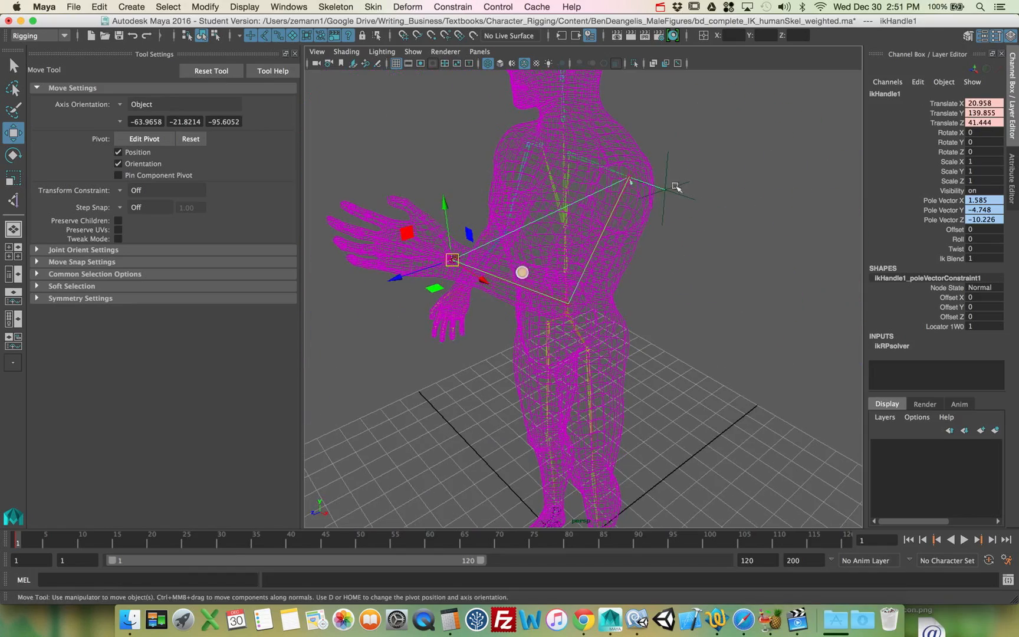
Step: Adjust the left elbow direction by moving the pole vector locator to about 20.708, 139.977, -16.688
click(678, 198)
alt+drag(676, 213, 620, 250)
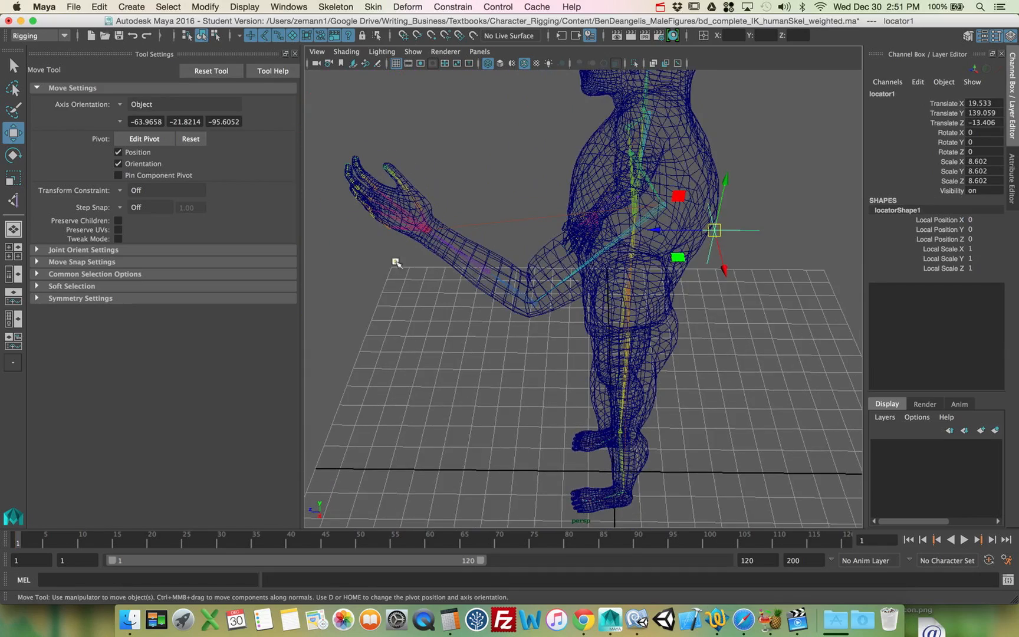
click(459, 207)
click(744, 228)
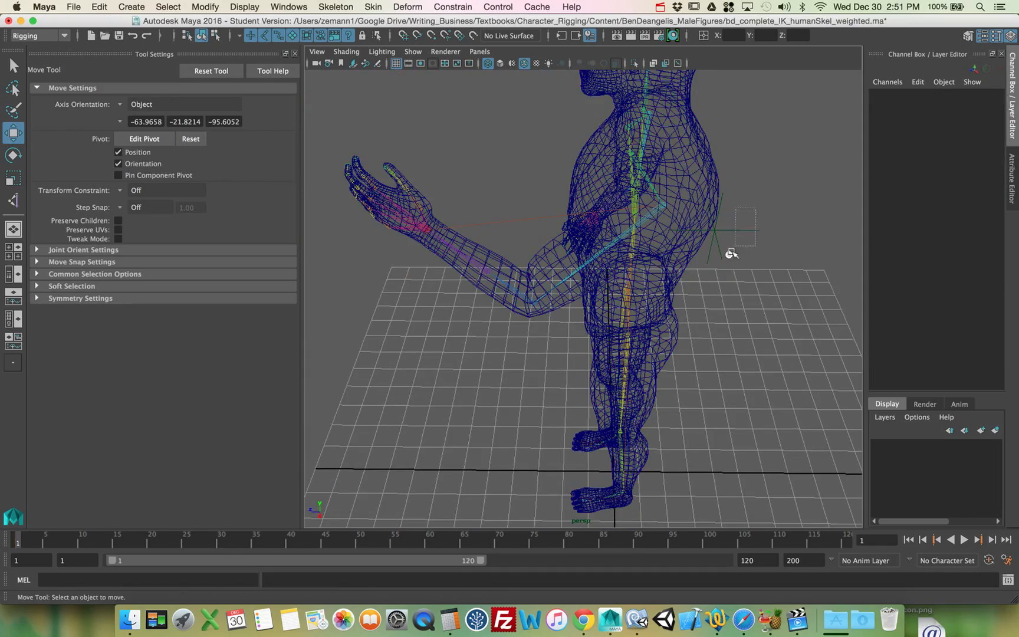
click(727, 253)
drag(732, 186, 735, 252)
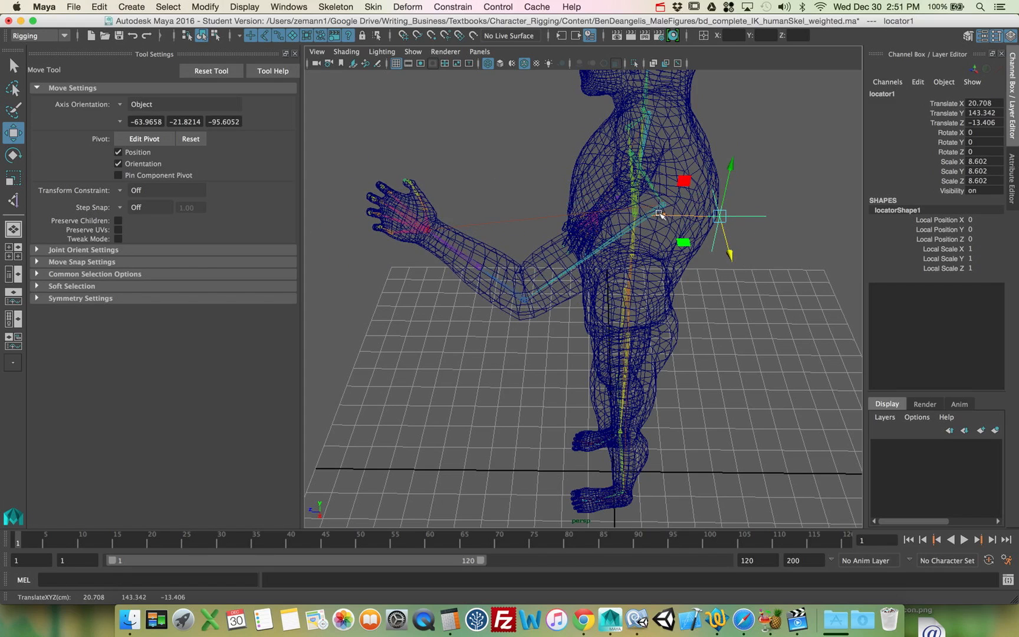
mouse_move(660, 216)
mouse_down()
mouse_move(649, 216)
mouse_move(676, 218)
mouse_up()
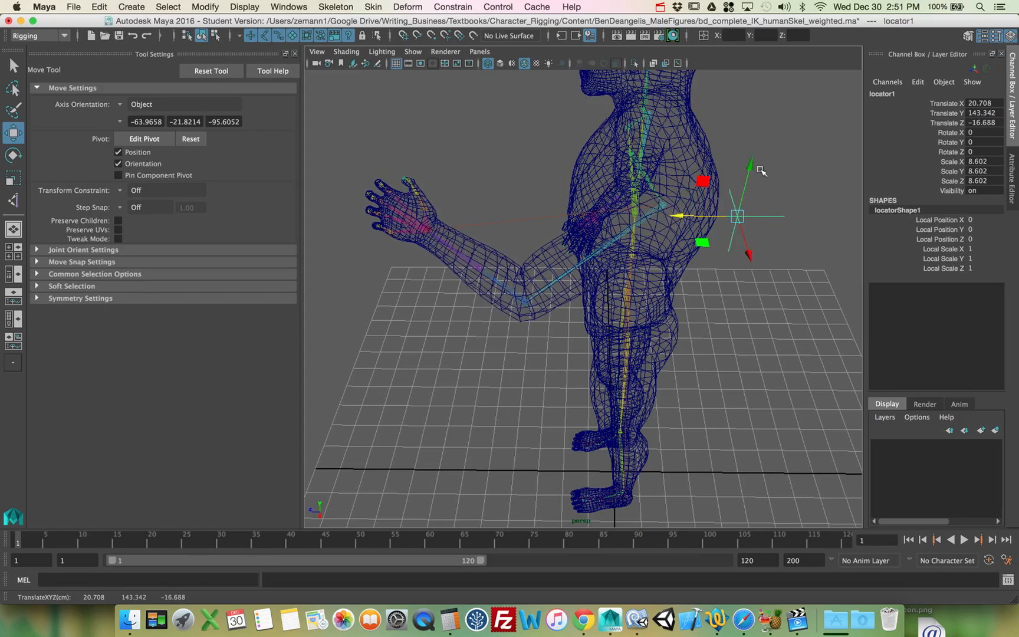
drag(750, 167, 747, 182)
Step: Reposition the left wrist's IK handle, undoing one change along the way, and select the left humerus joint
alt+drag(594, 257, 694, 237)
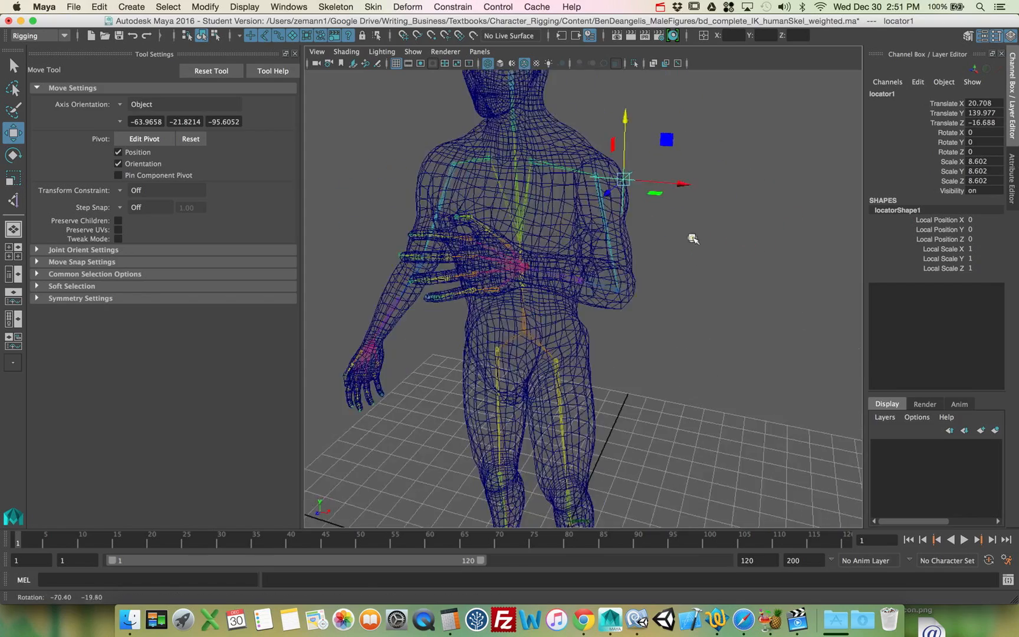
alt+right_drag(693, 238, 569, 225)
alt+drag(569, 225, 581, 198)
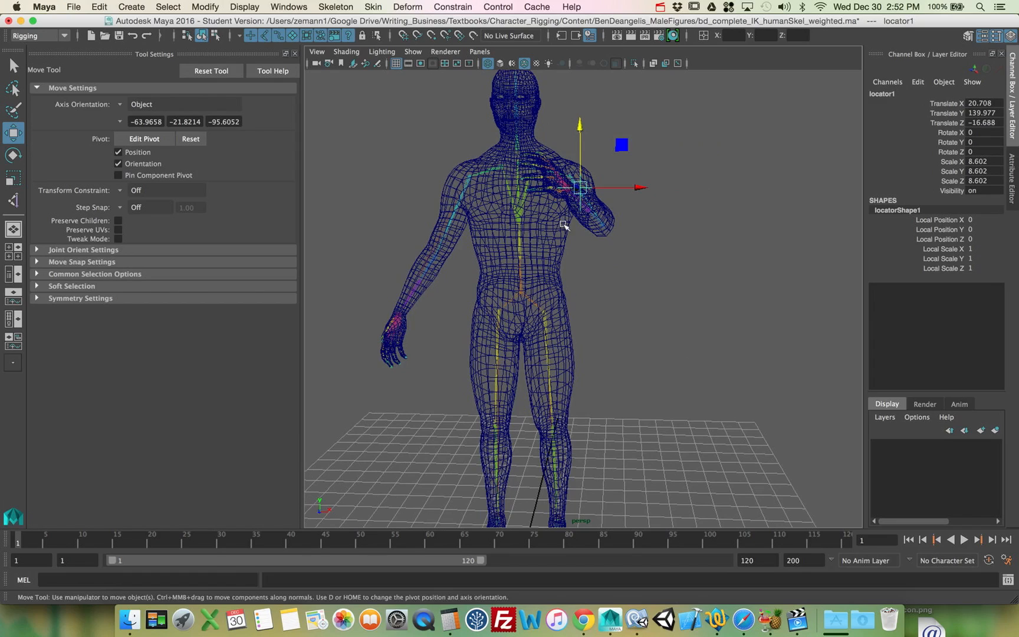
alt+drag(563, 224, 643, 268)
click(610, 205)
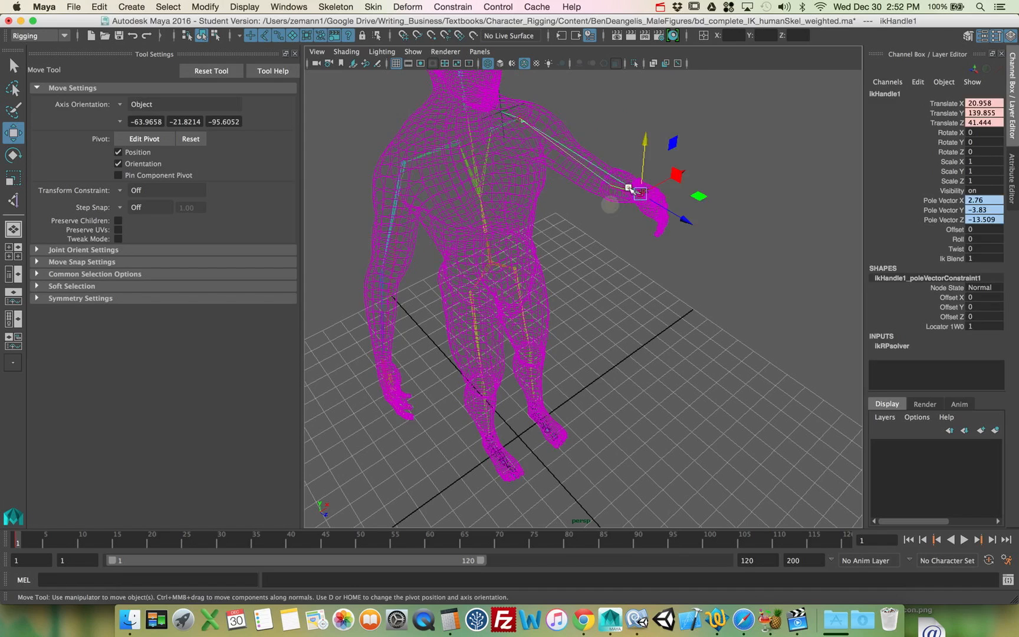
click(638, 181)
key(super+z)
drag(640, 194, 661, 192)
alt+drag(661, 193, 542, 203)
click(593, 161)
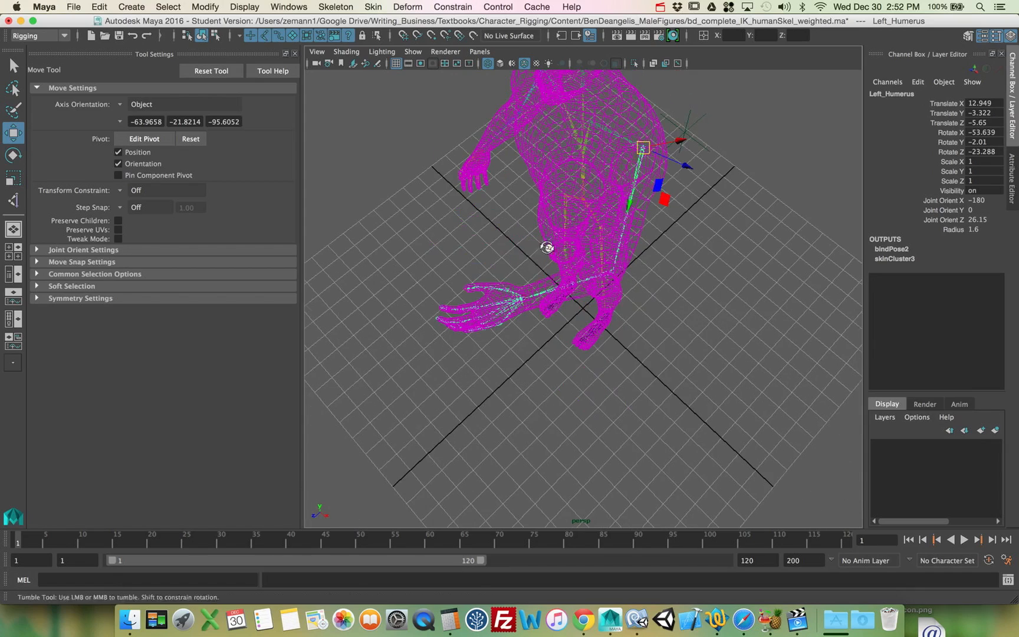
alt+drag(519, 304, 580, 230)
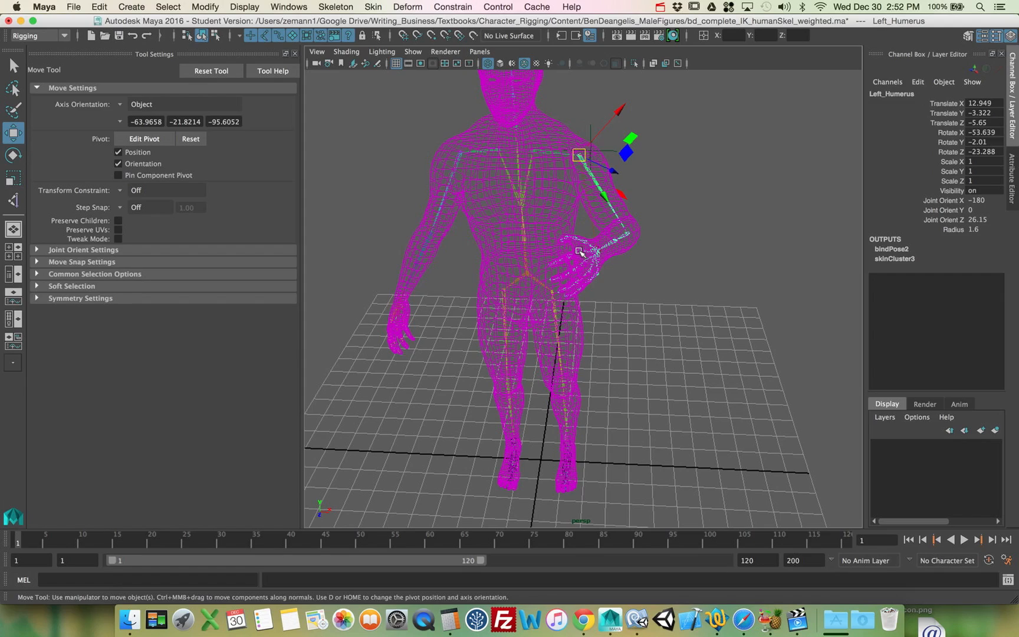
alt+drag(603, 325, 596, 288)
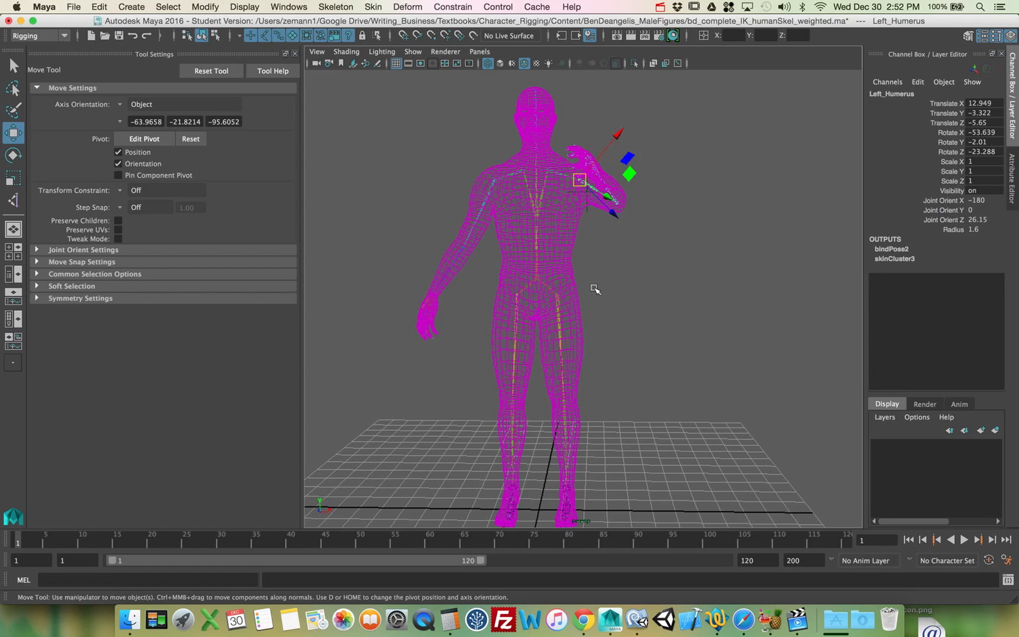
scroll(595, 289, down, 3)
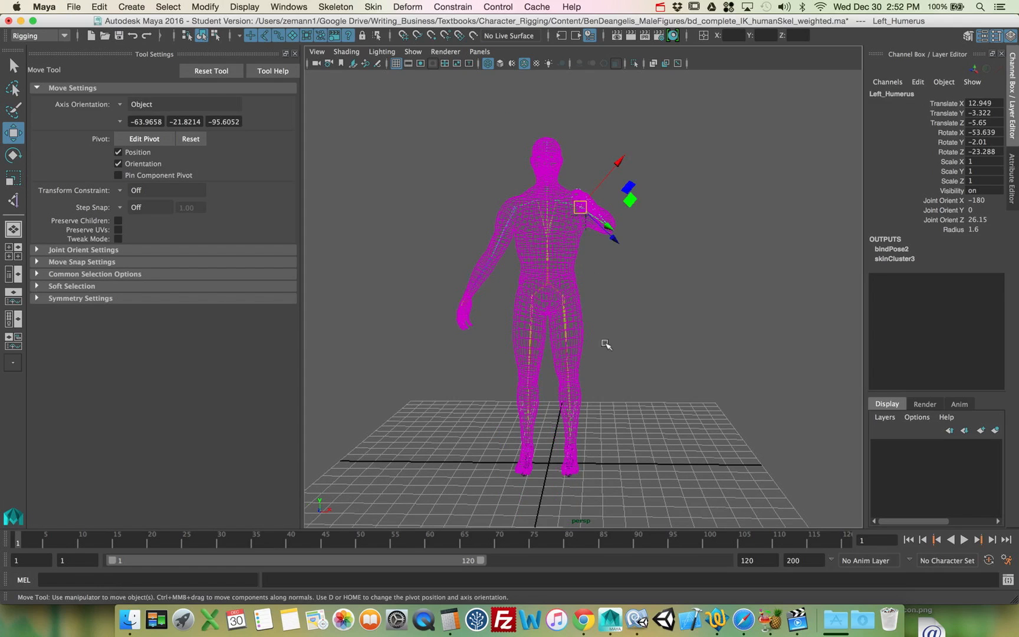
right_click(797, 618)
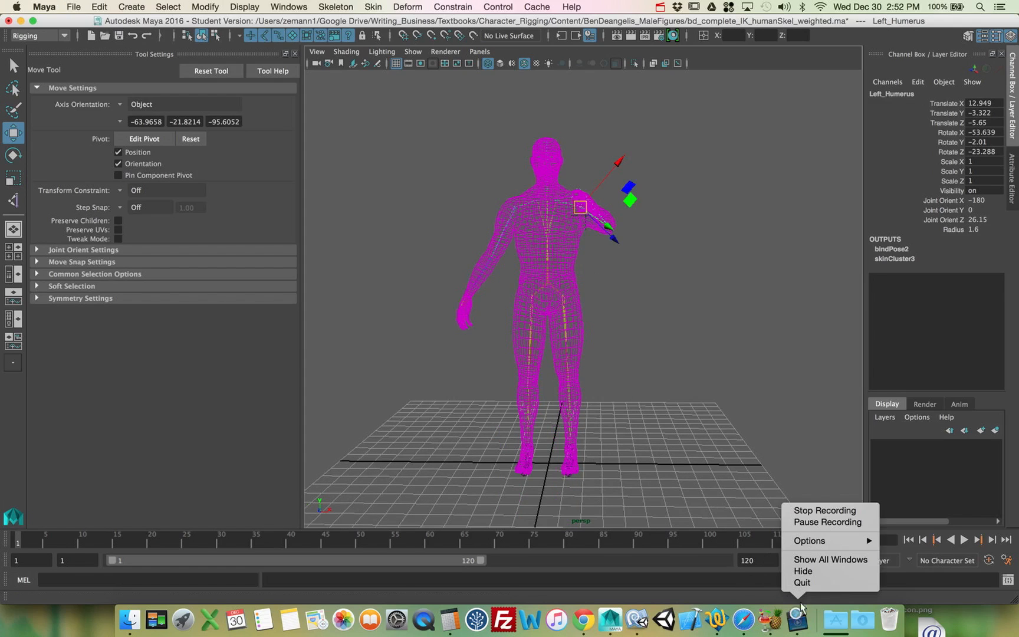